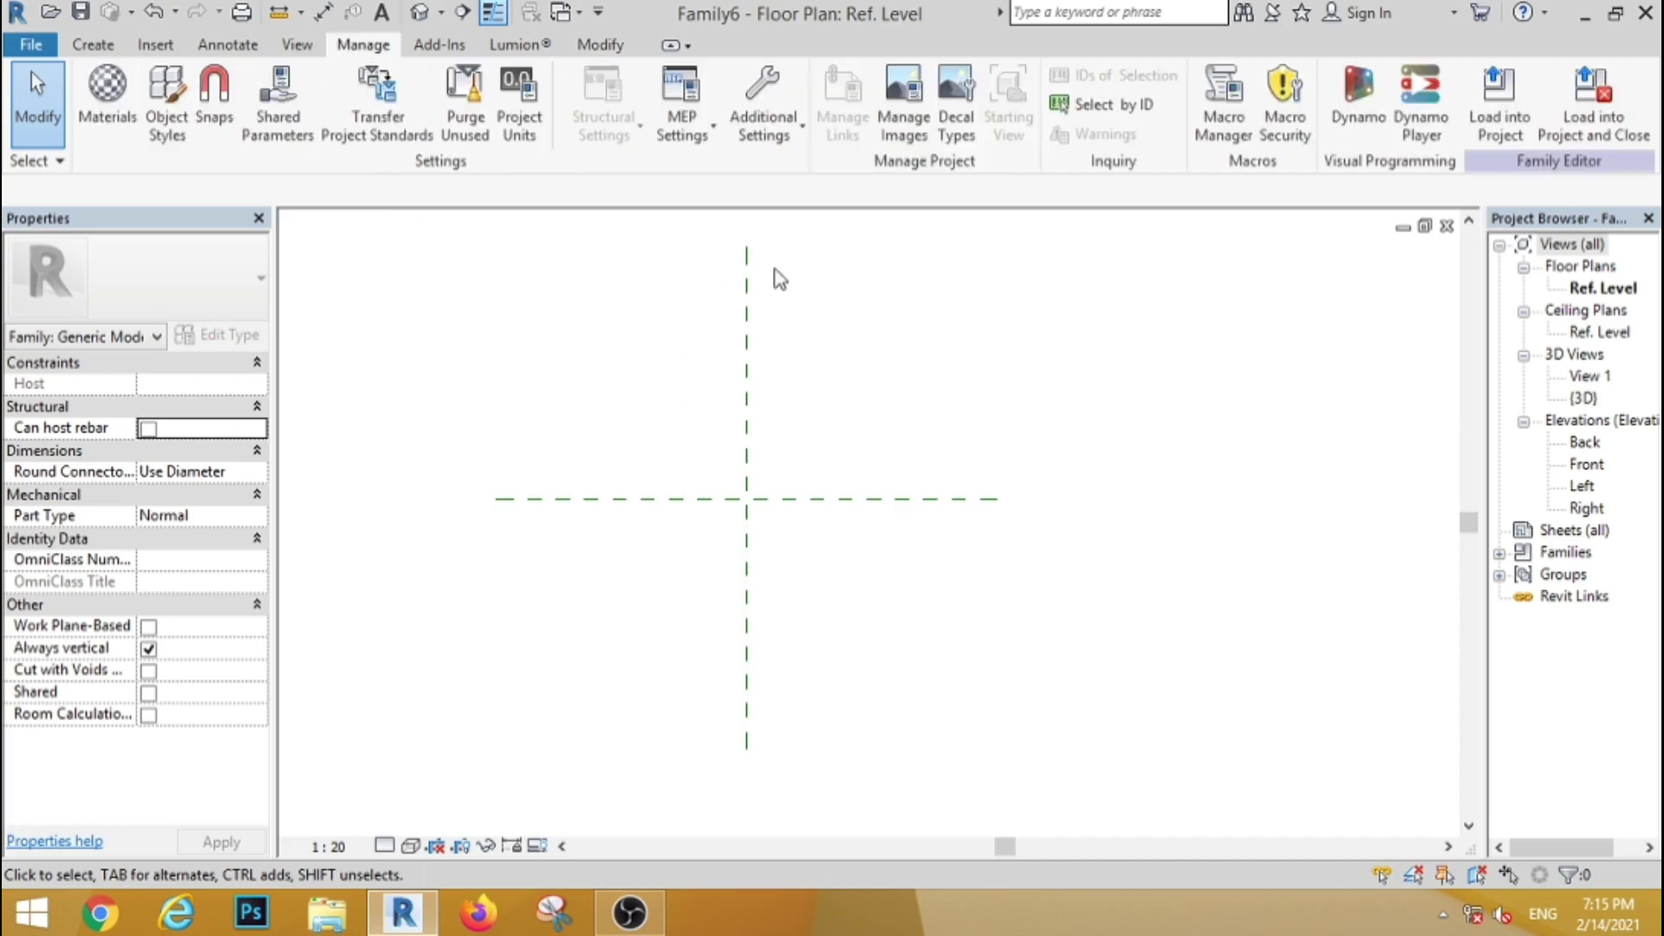
Step: Set the family's length units to centimeters
click(517, 130)
click(880, 281)
click(902, 319)
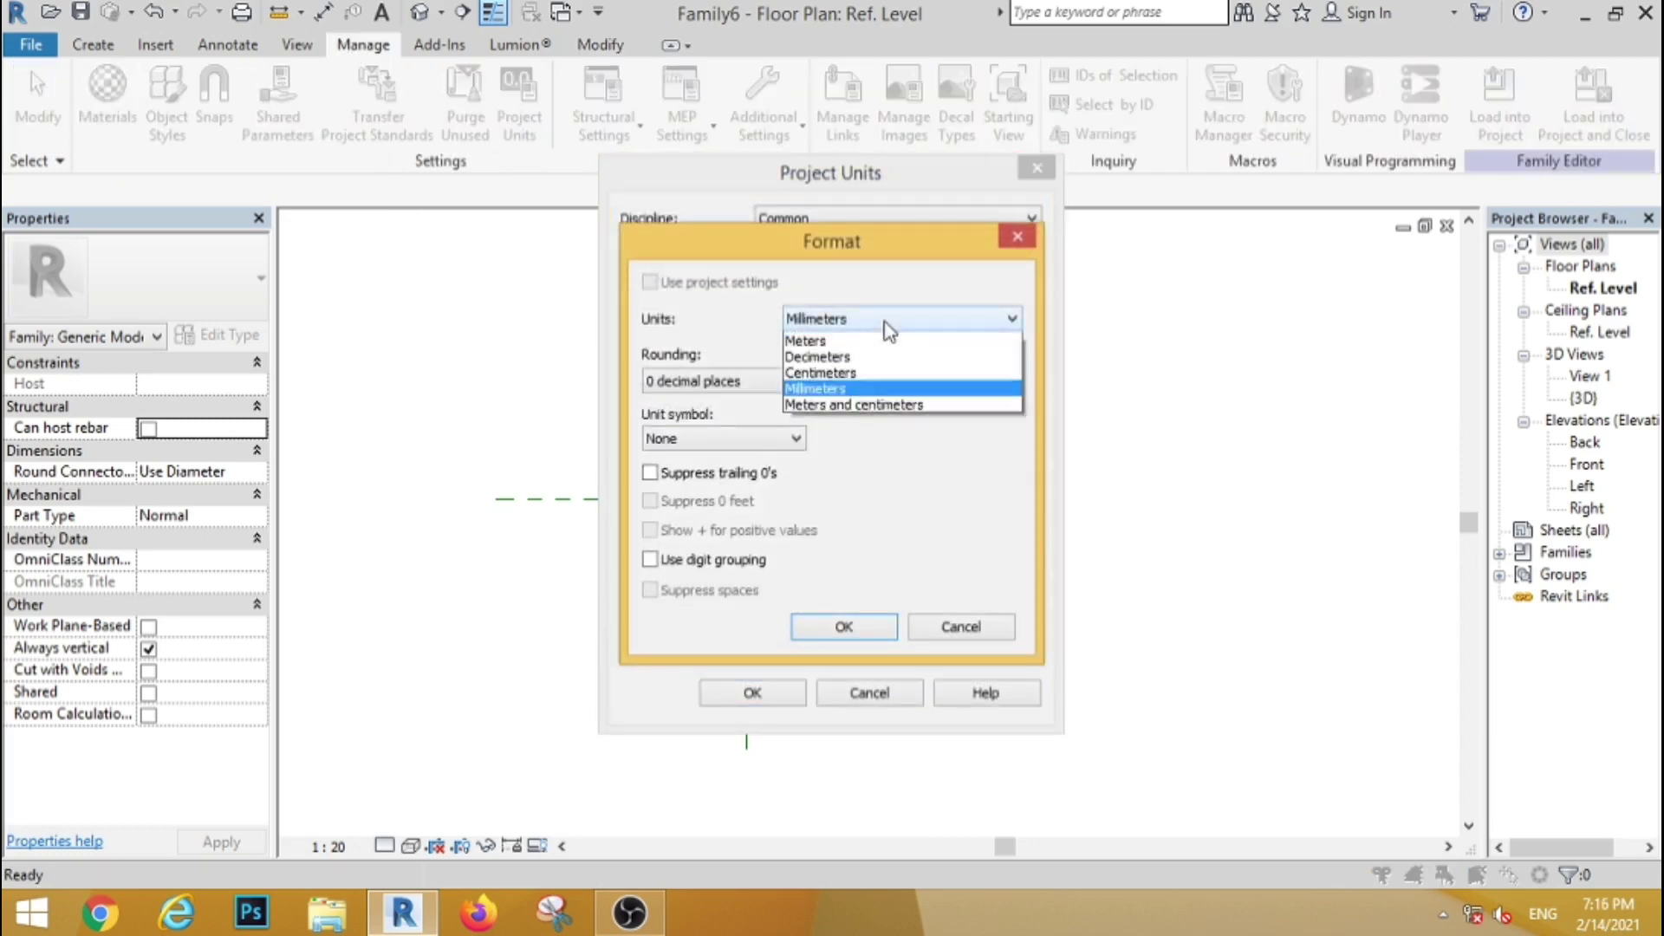
click(837, 439)
click(837, 628)
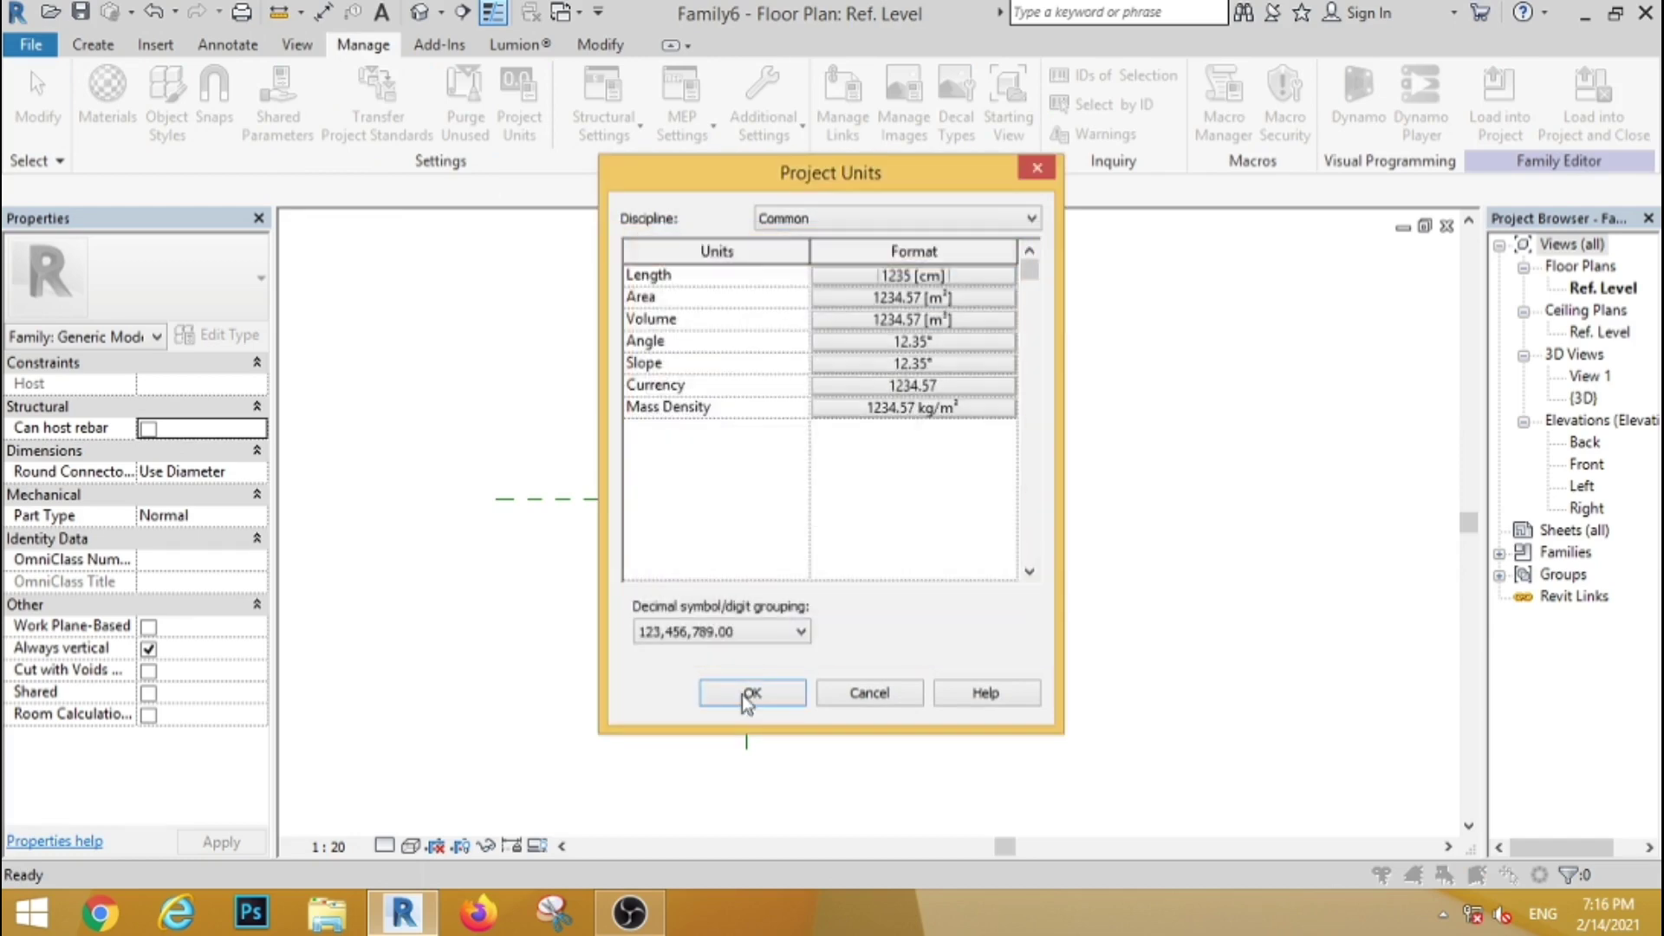
click(750, 693)
Step: Add reference planes offset 45 cm on both sides of the horizontal and vertical center planes
click(93, 44)
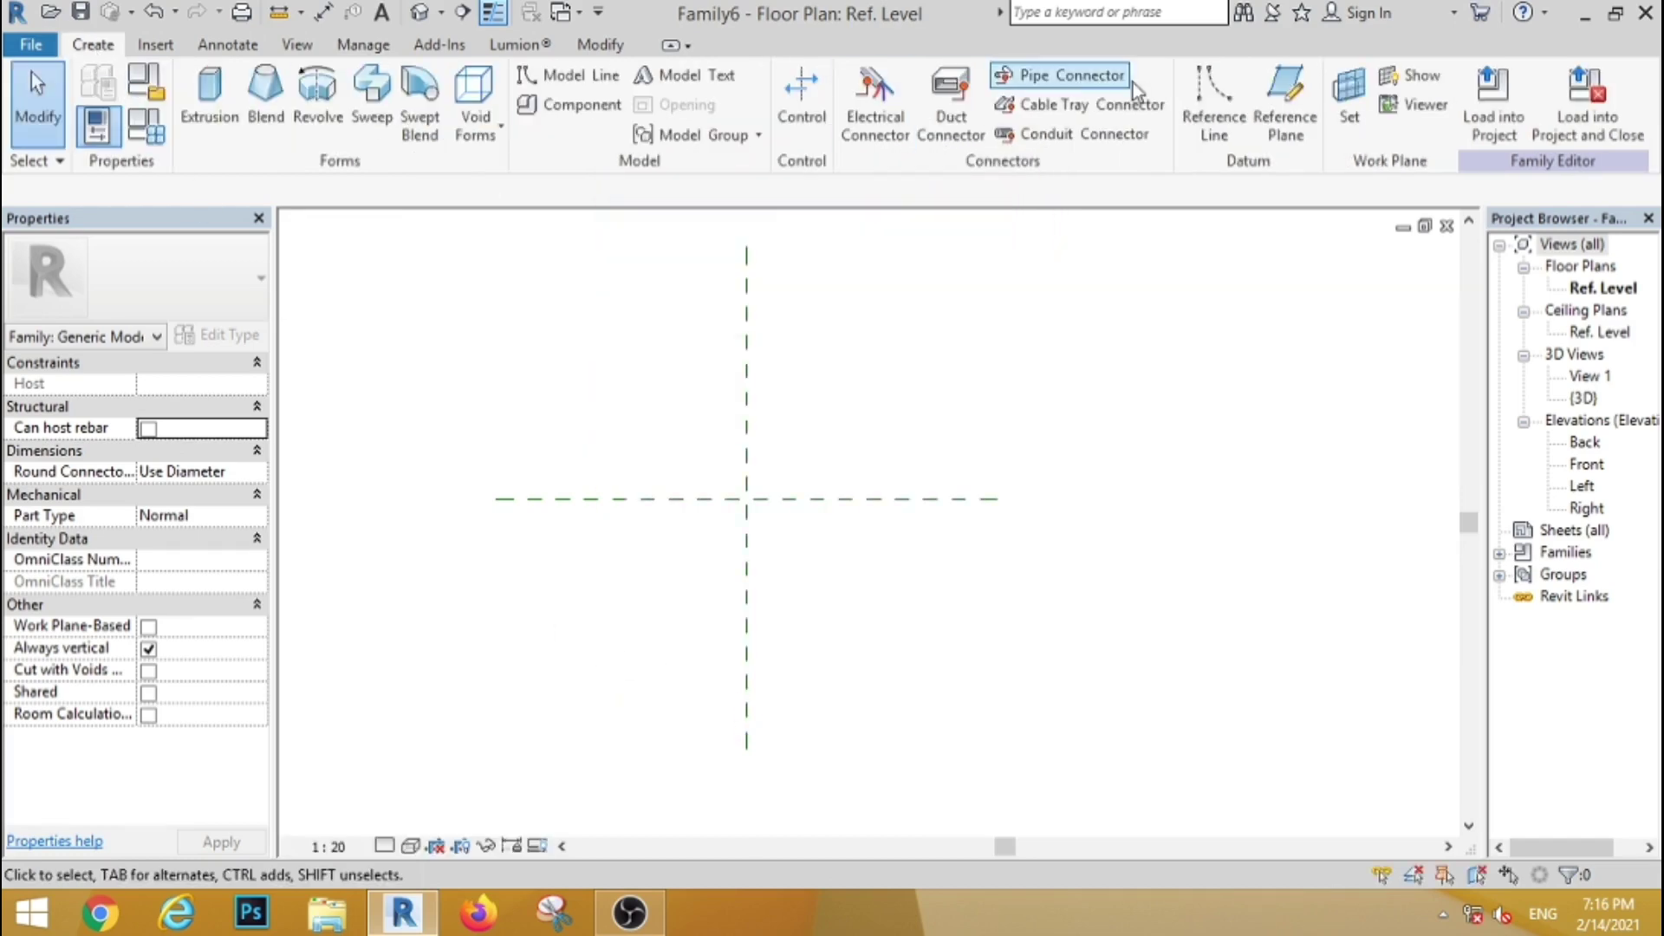
click(1262, 123)
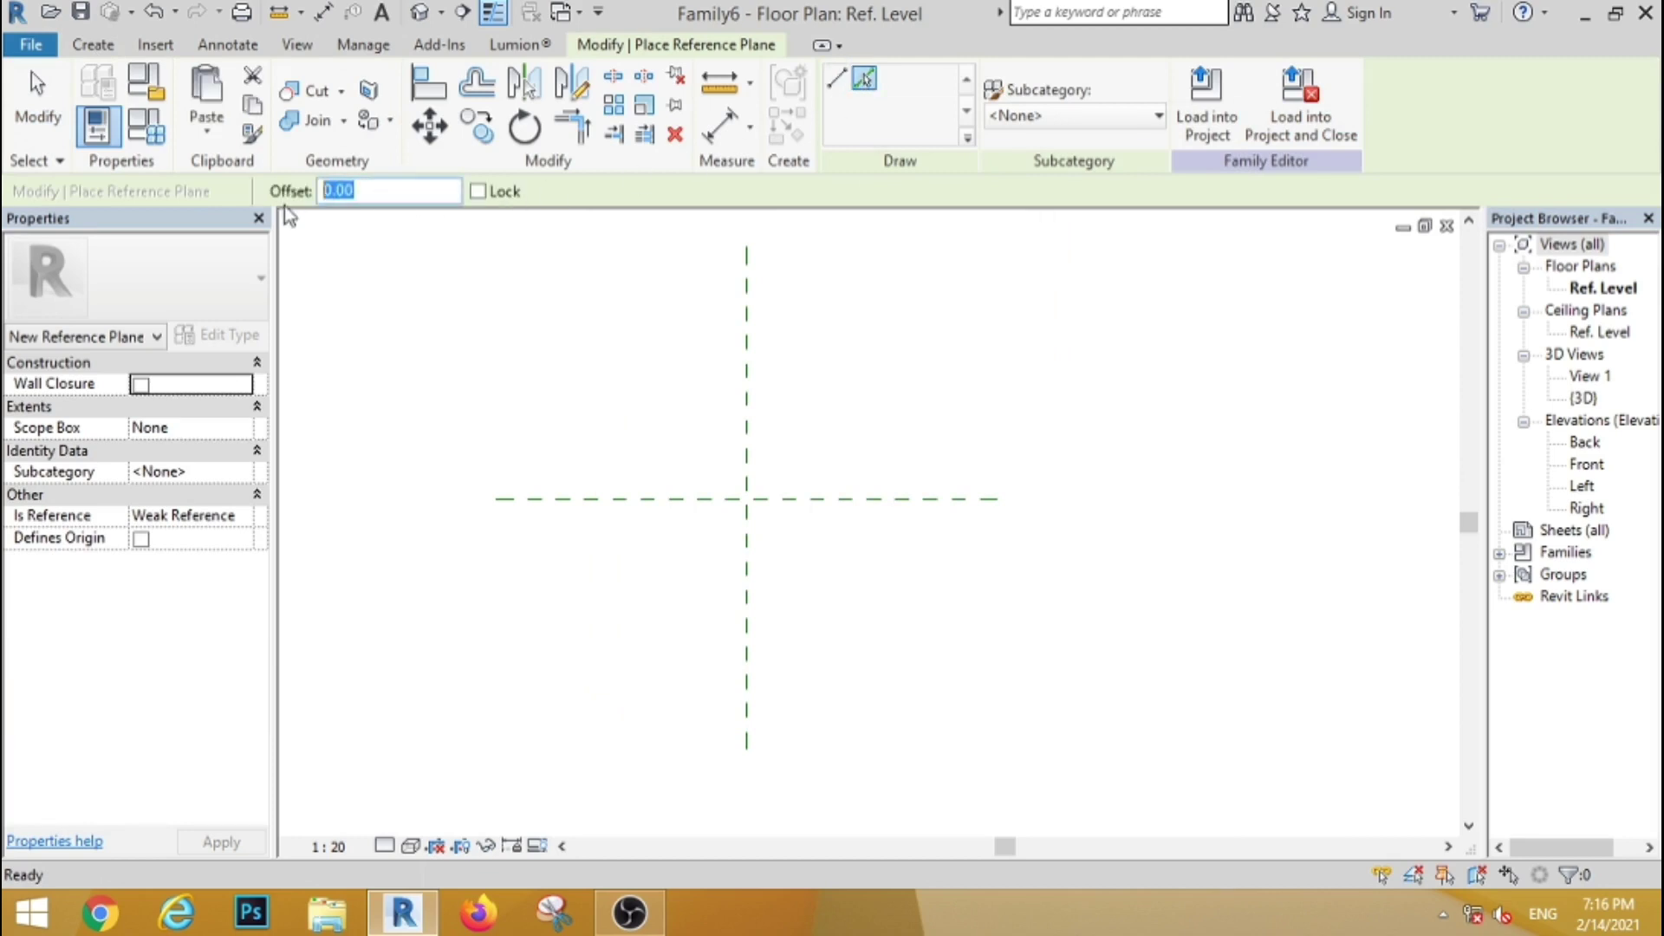
text(45)
click(682, 502)
click(744, 495)
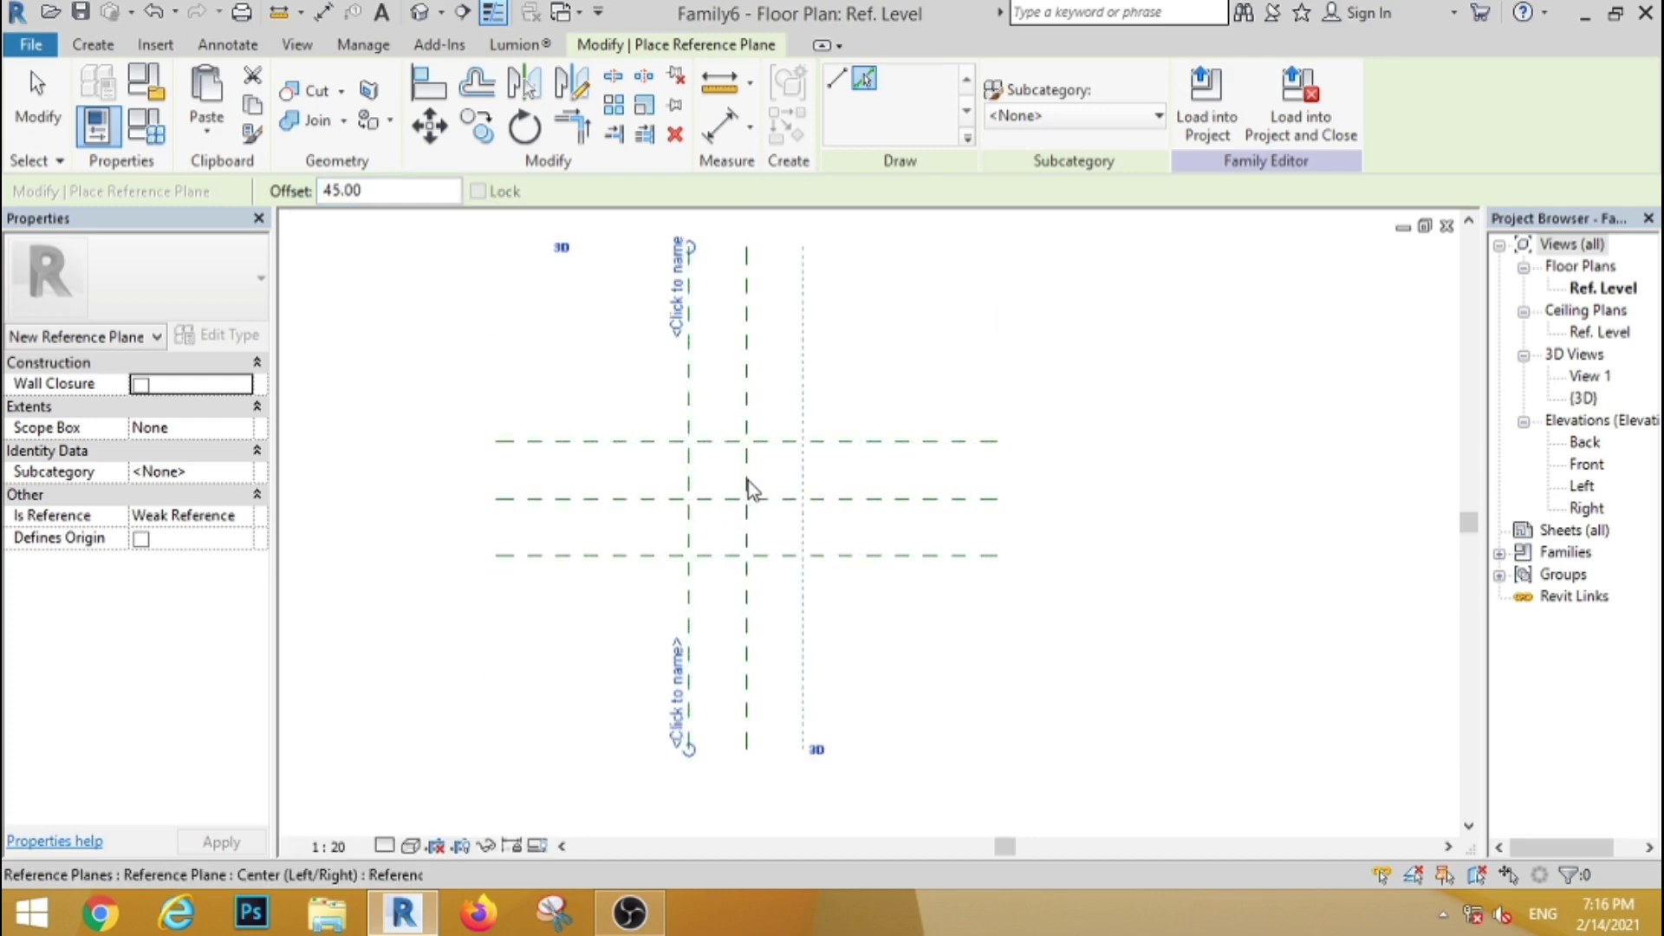
click(751, 481)
scroll(527, 418, down, 3)
scroll(586, 488, up, 2)
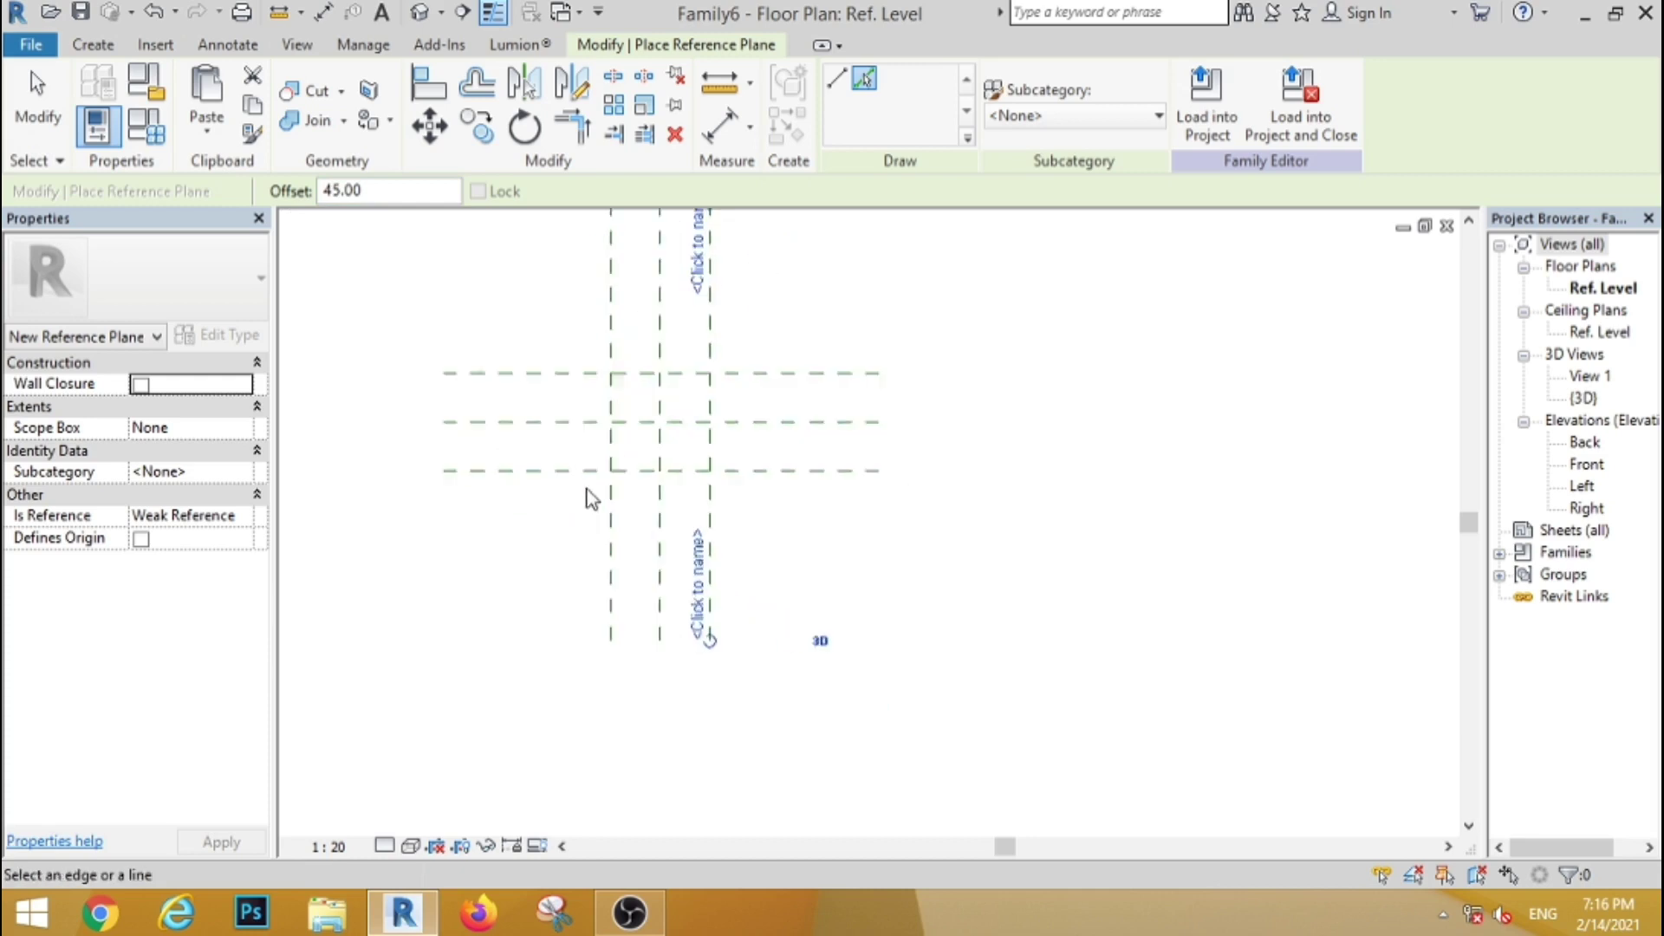
Step: Add a vertical reference plane offset 90 cm outward from each of the two outer vertical planes
scroll(710, 432, up, 3)
scroll(460, 649, down, 2)
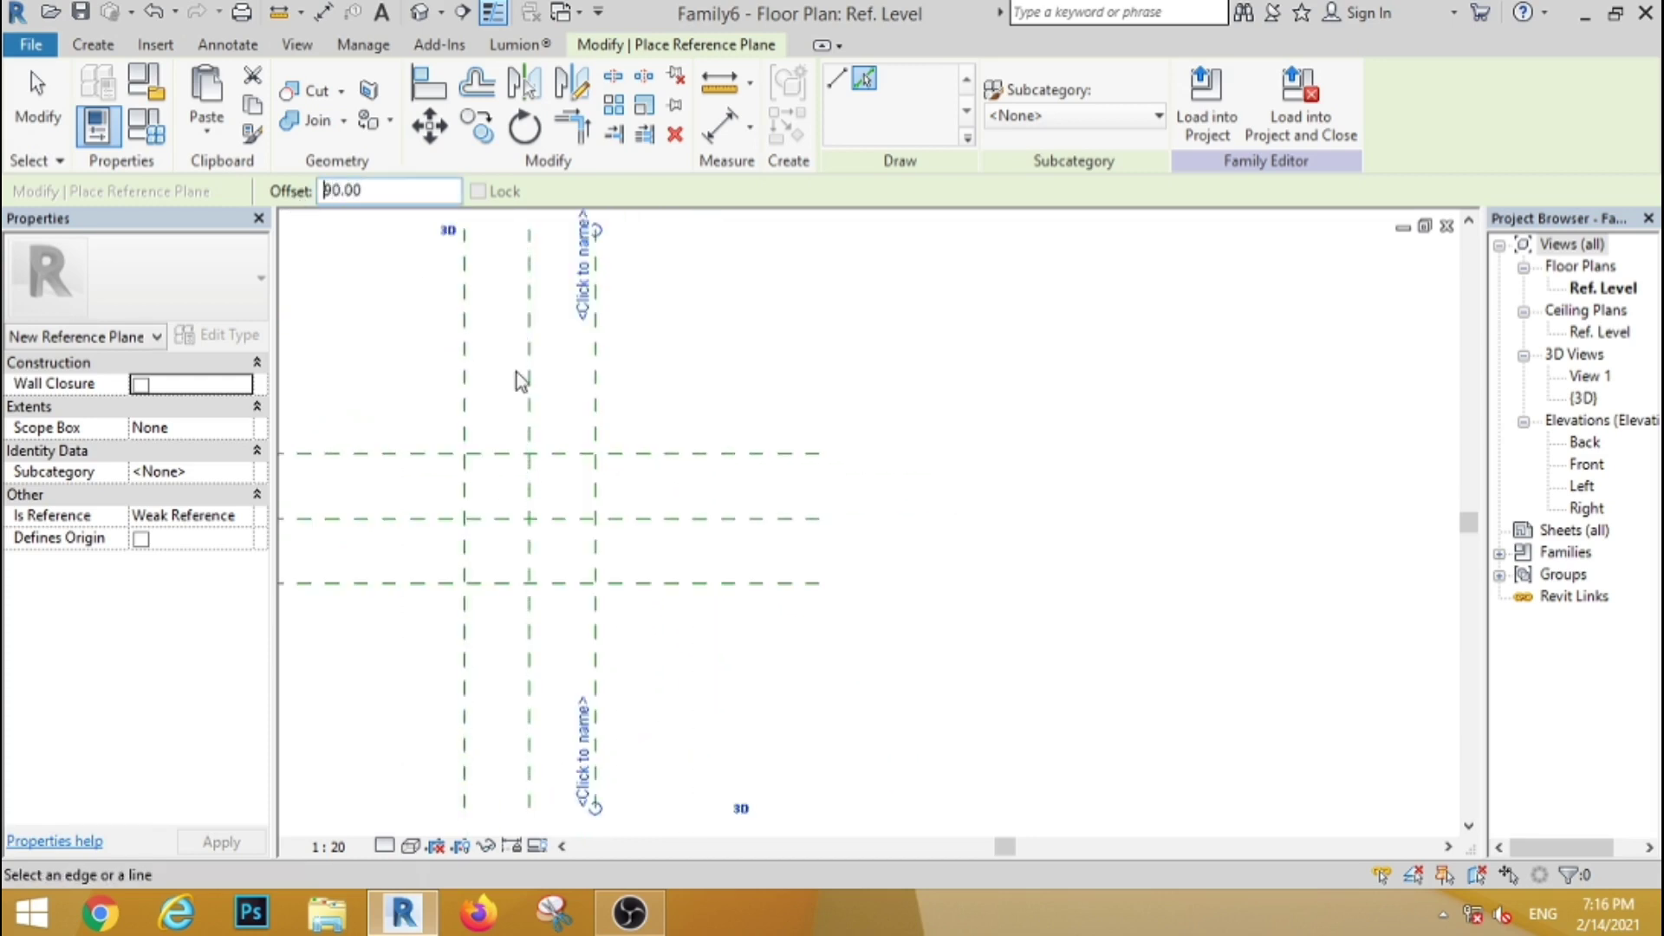
click(596, 445)
click(464, 435)
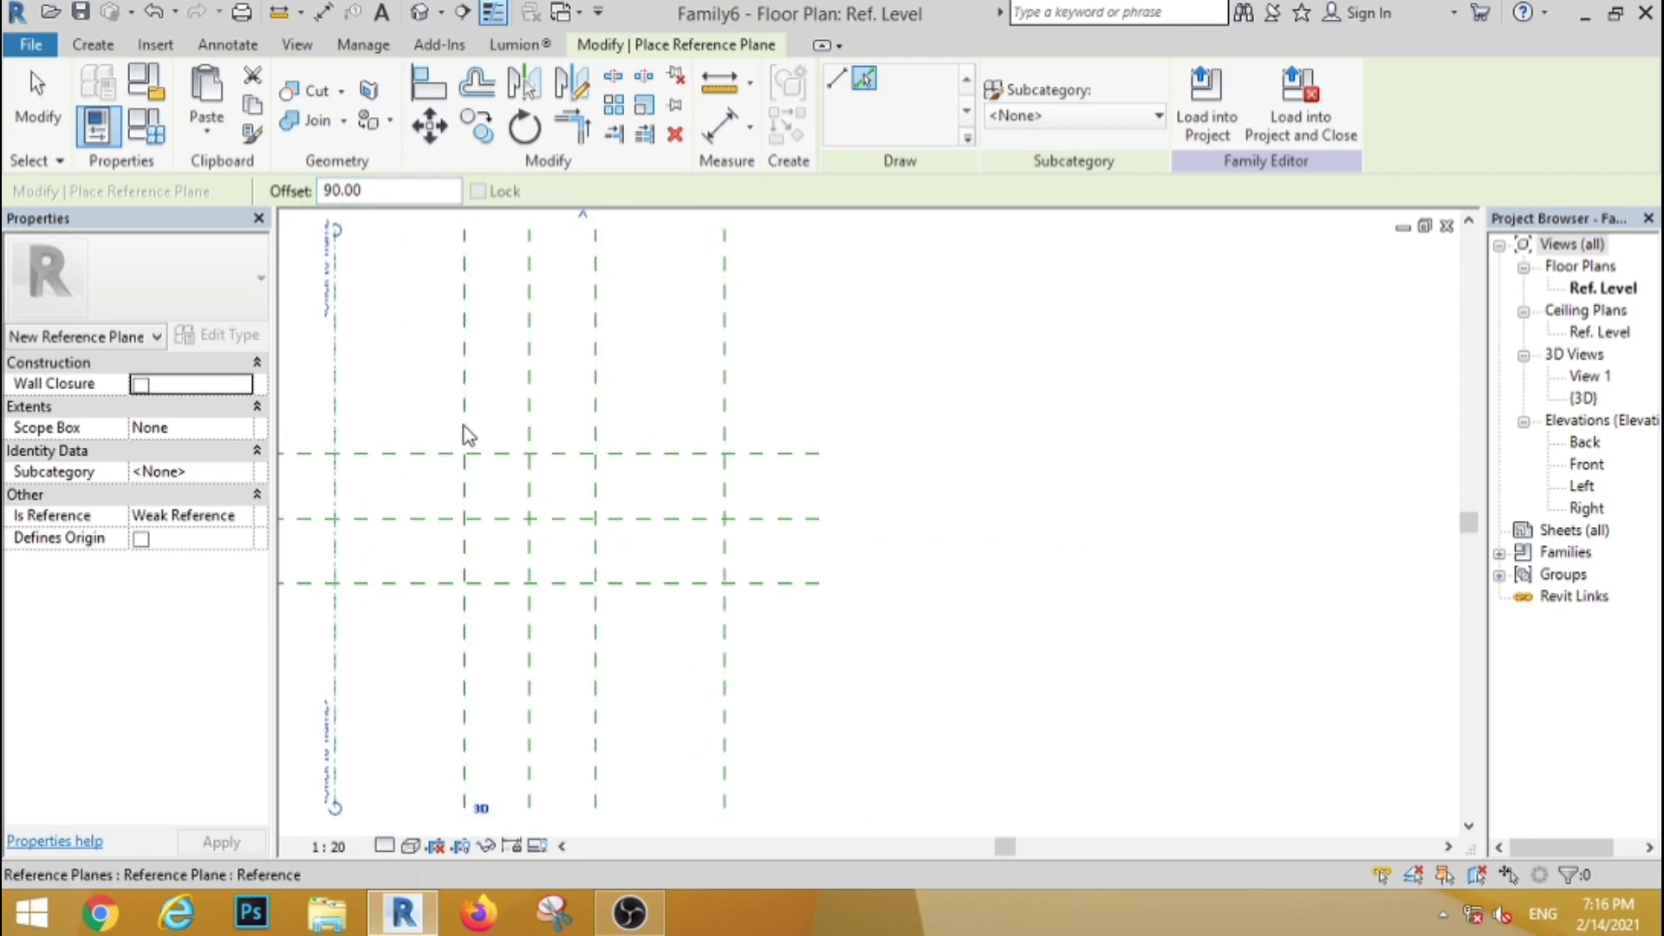
scroll(761, 455, down, 2)
key(Escape)
key(Escape)
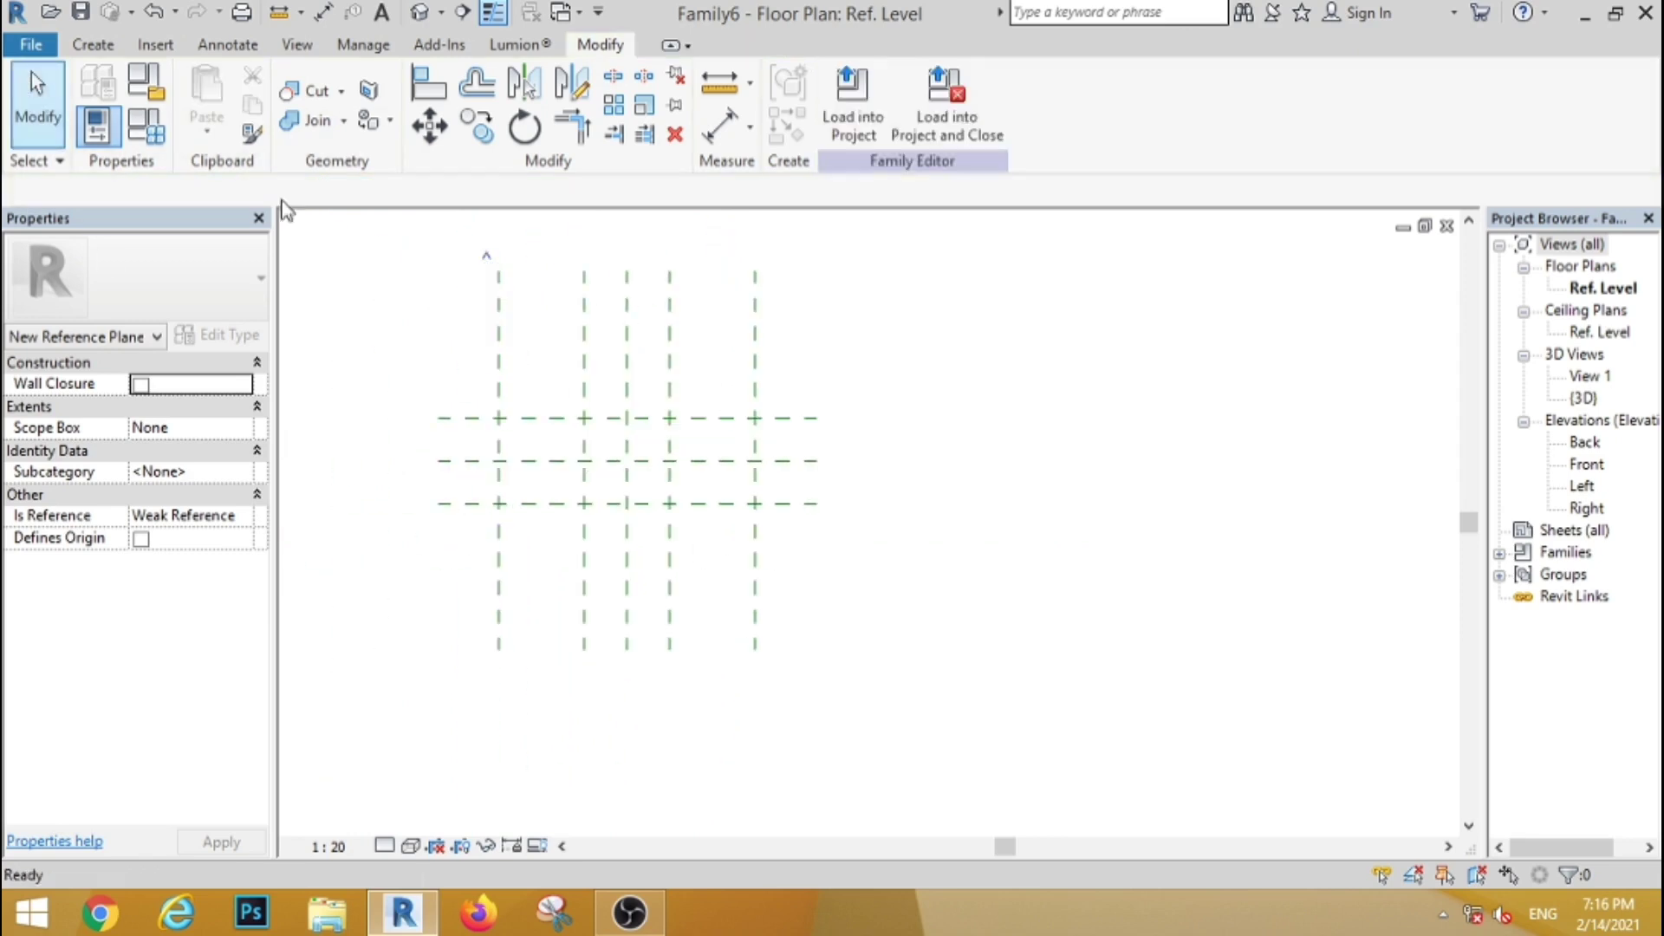
Step: In the Back elevation, add a horizontal reference plane 70 cm above the Ref. Level
scroll(572, 460, up, 2)
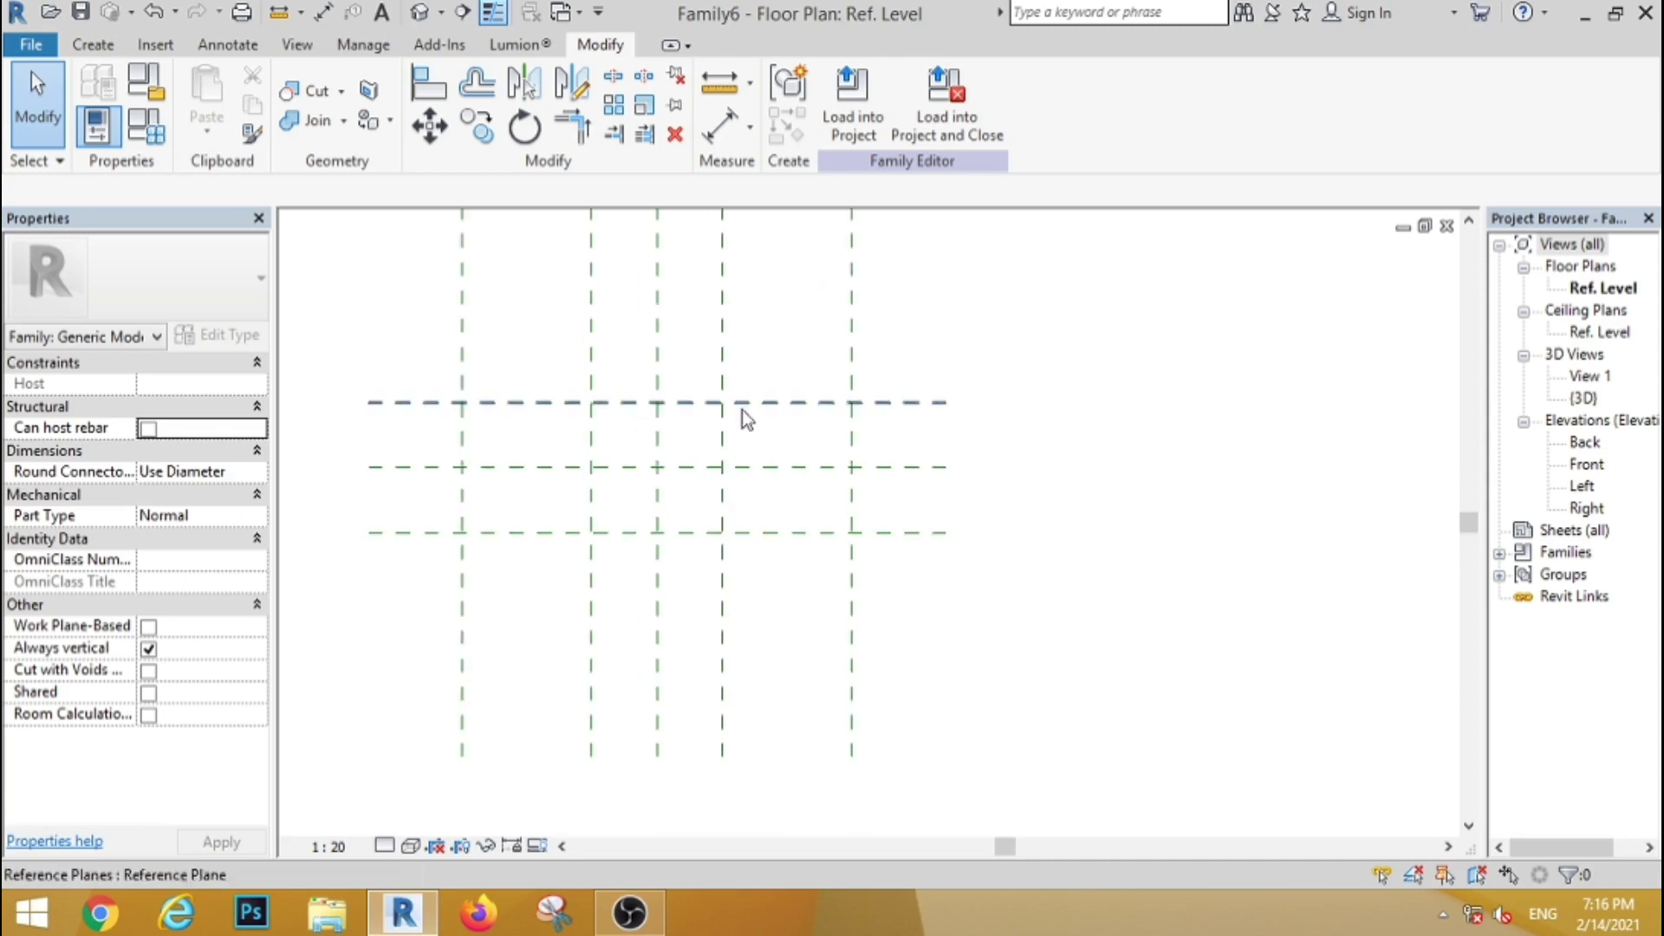
double_click(1593, 444)
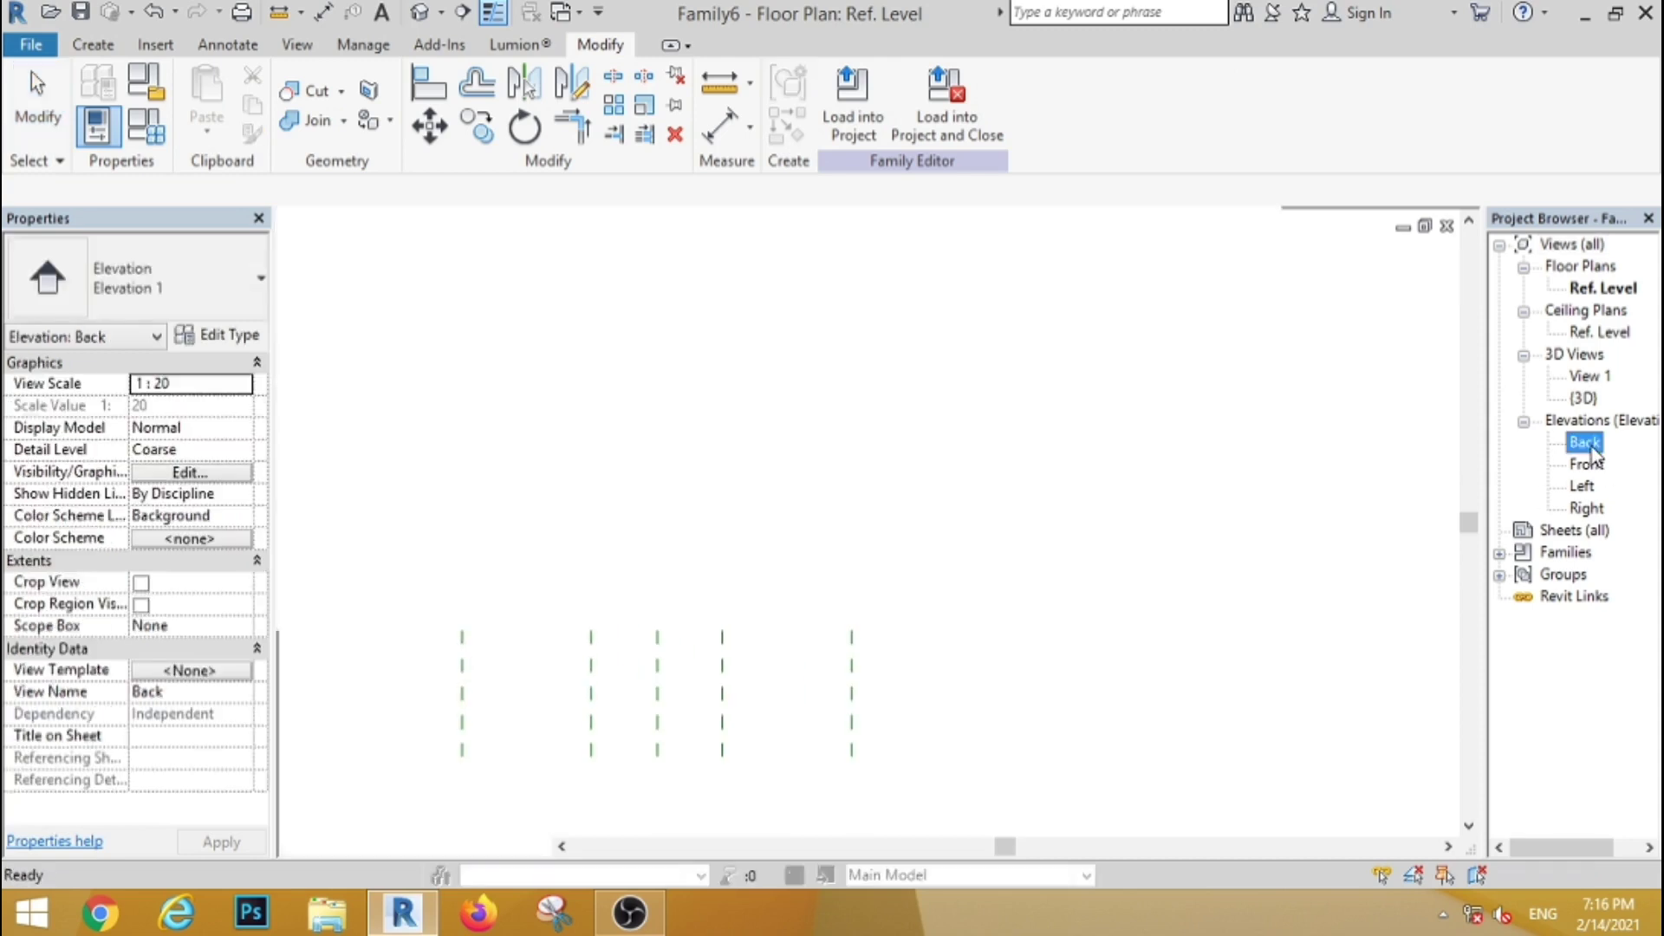
click(107, 53)
click(1280, 91)
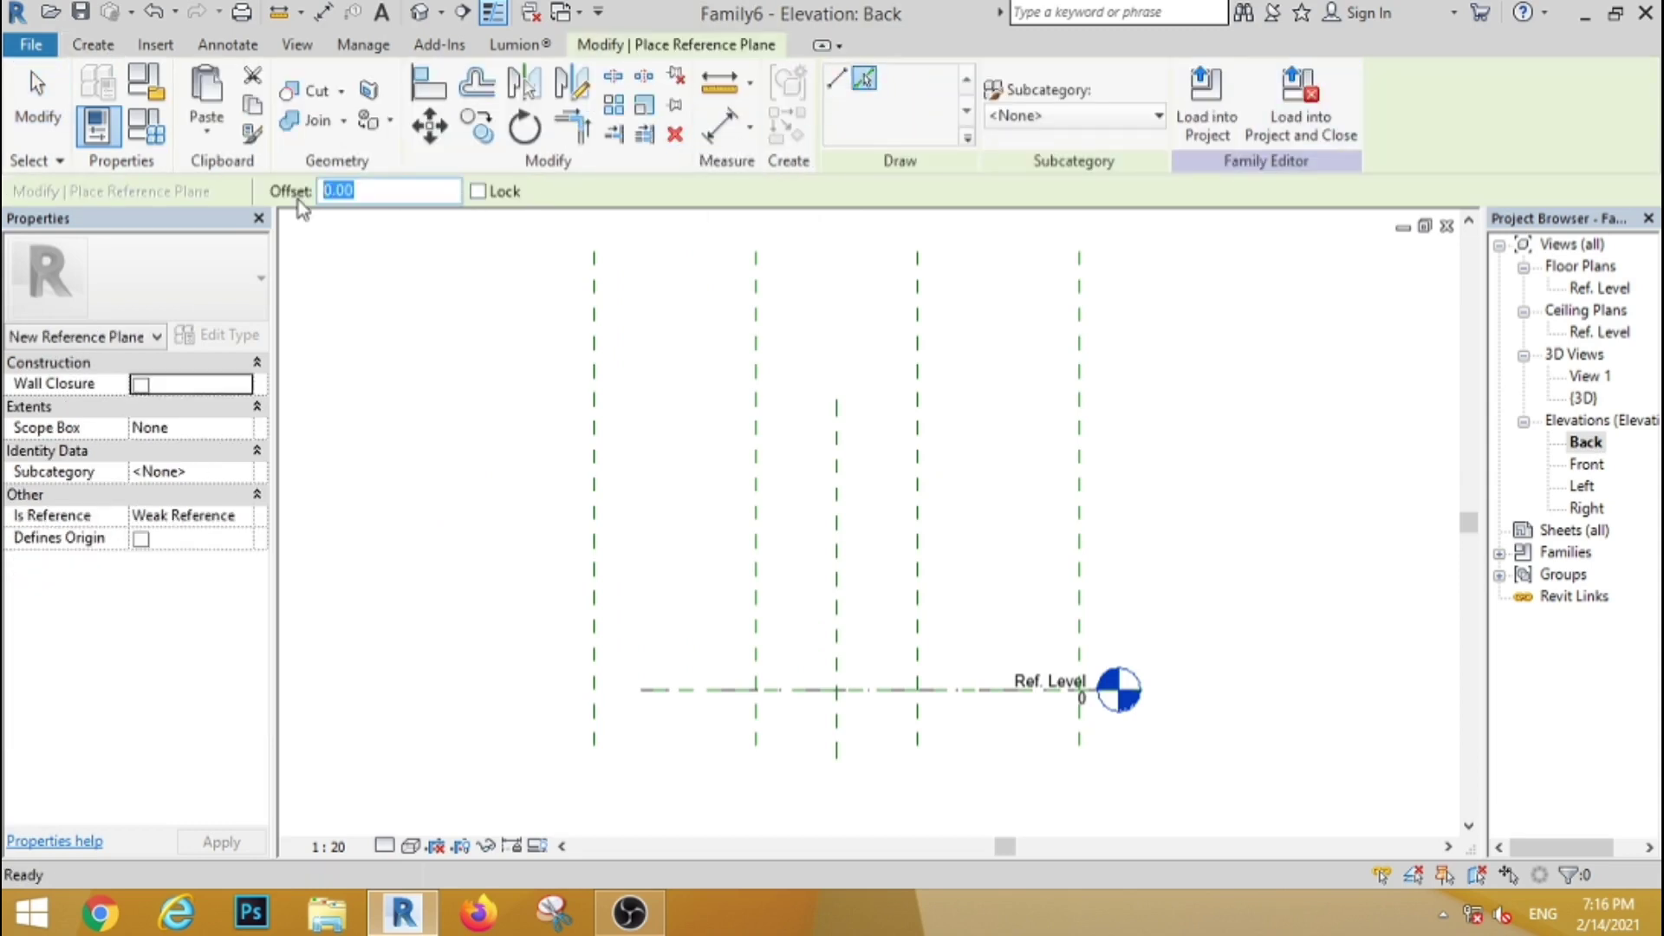
text(70)
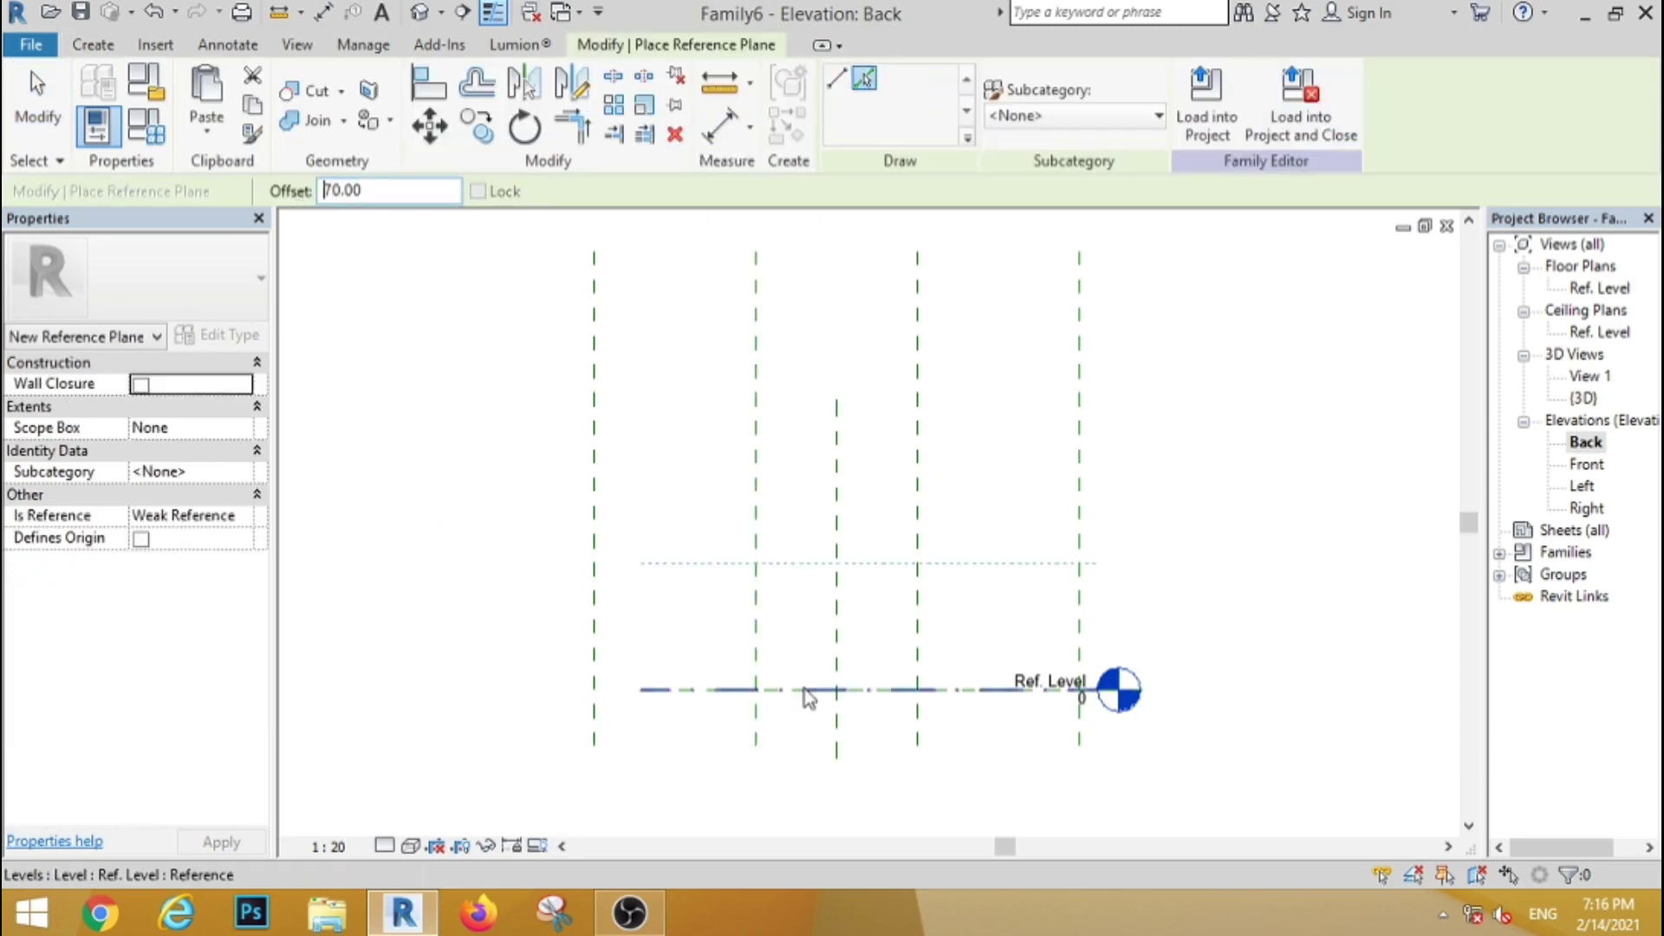
click(38, 113)
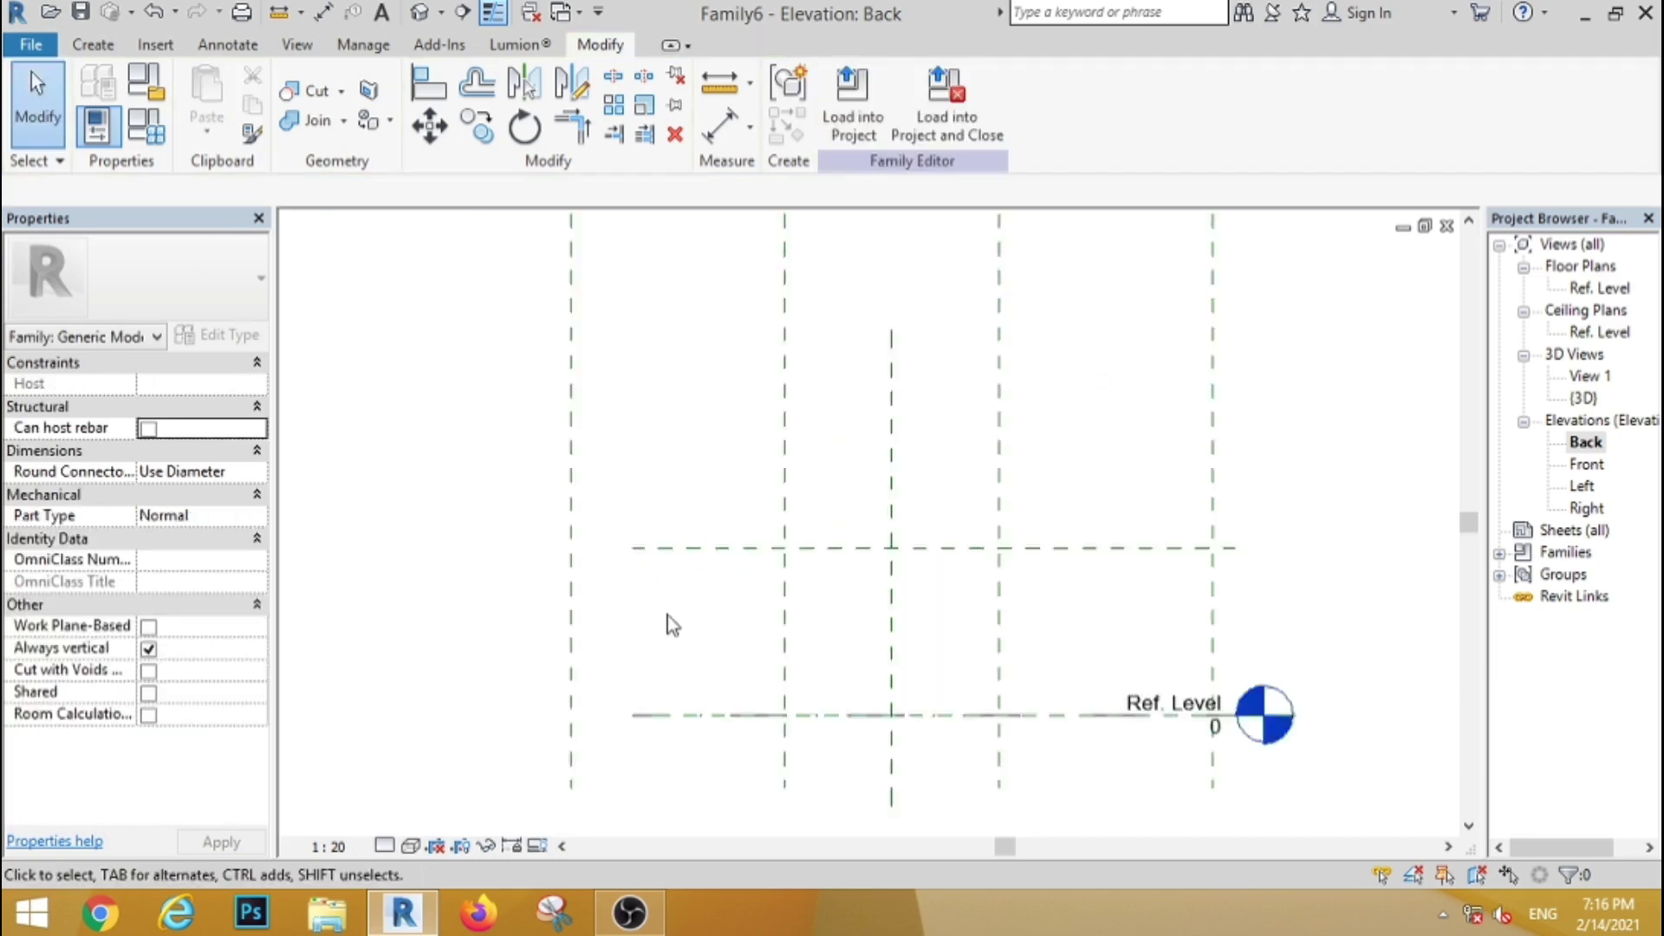
Step: Name the horizontal reference plane above the Ref. Level "table top"
scroll(507, 508, down, 2)
scroll(626, 464, up, 3)
click(625, 465)
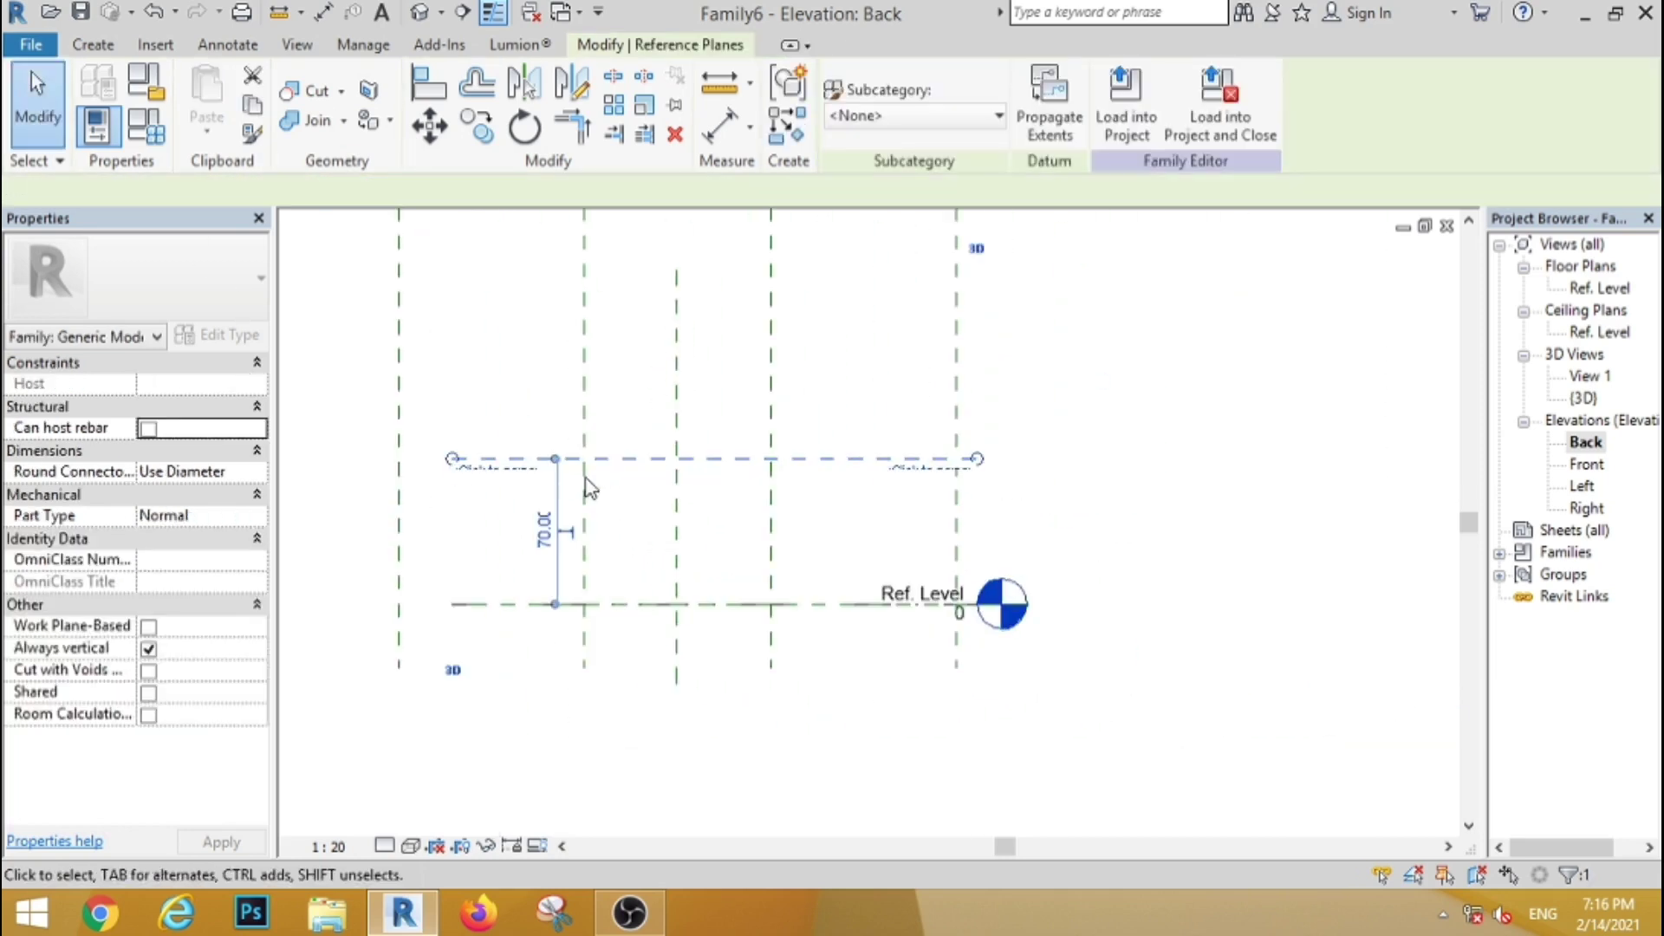
click(511, 473)
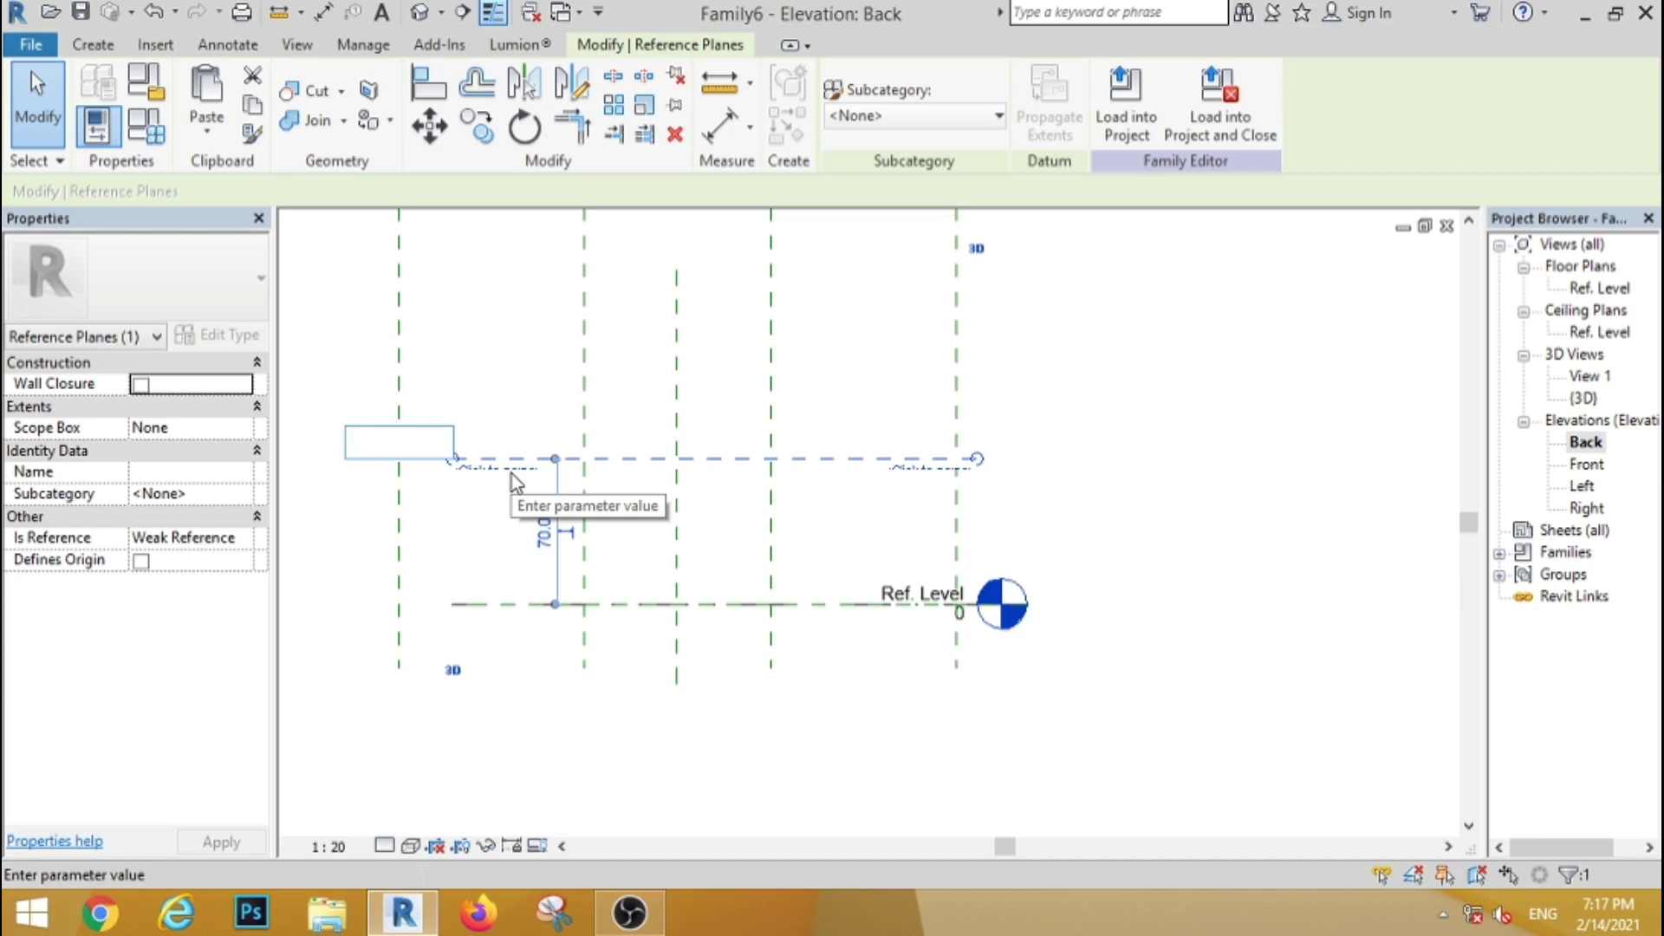
text(table top)
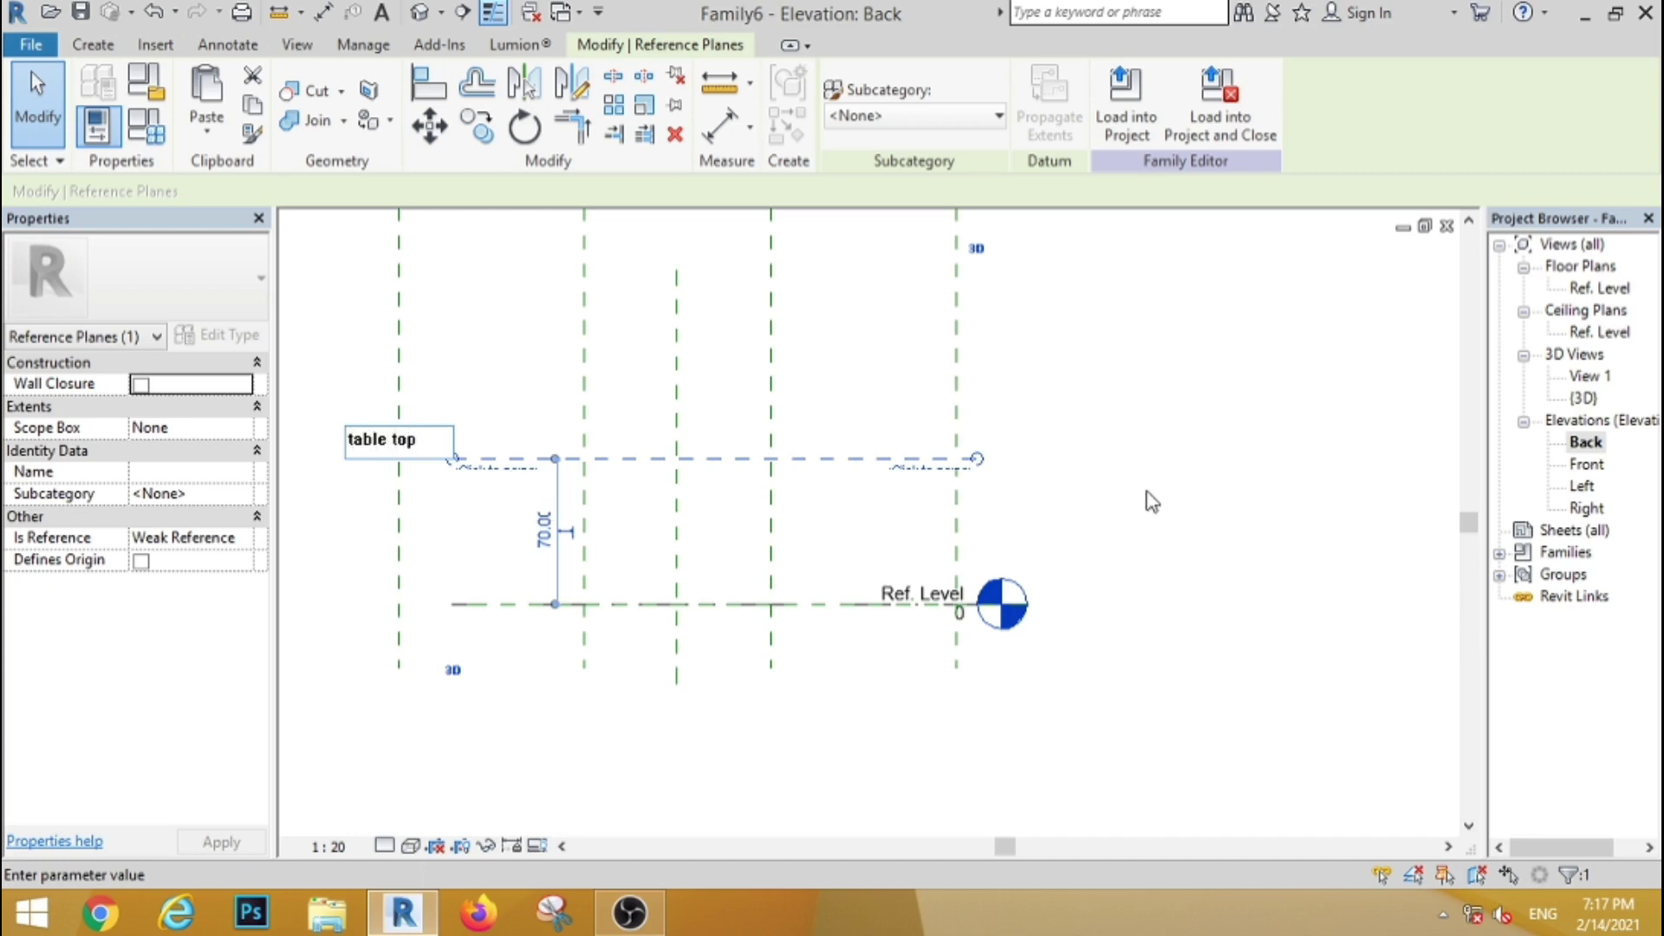
click(1148, 635)
click(1148, 635)
Step: Start an extrusion in the Ref. Level floor plan with the "table top" reference plane as its work plane
double_click(1604, 291)
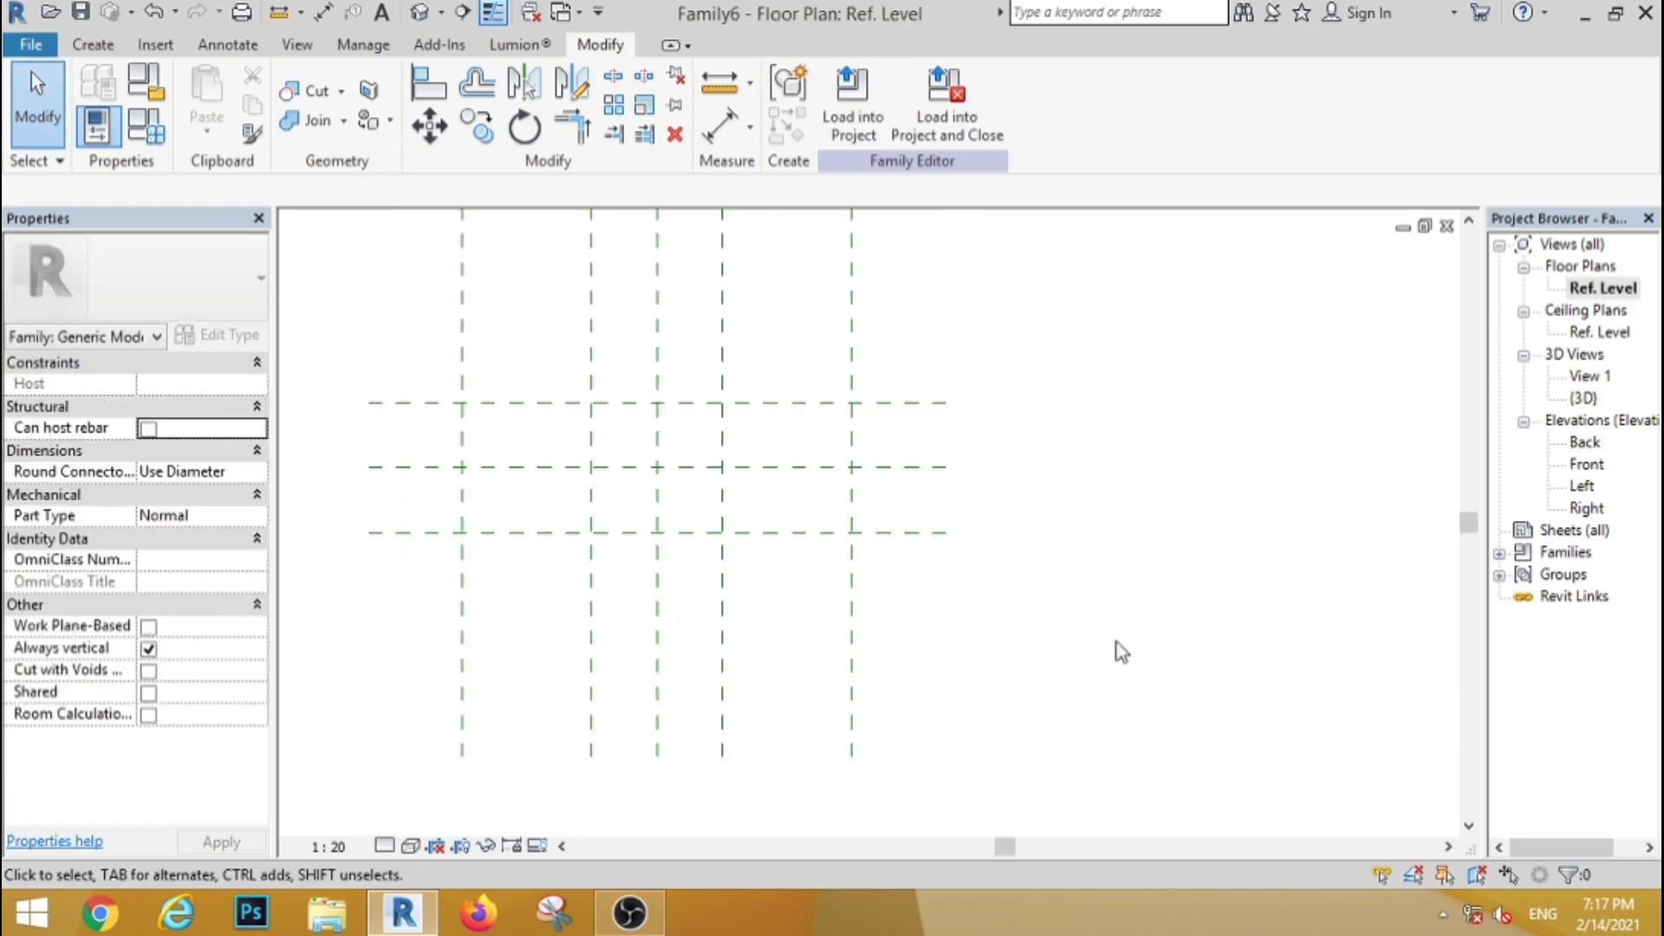
click(115, 50)
click(211, 100)
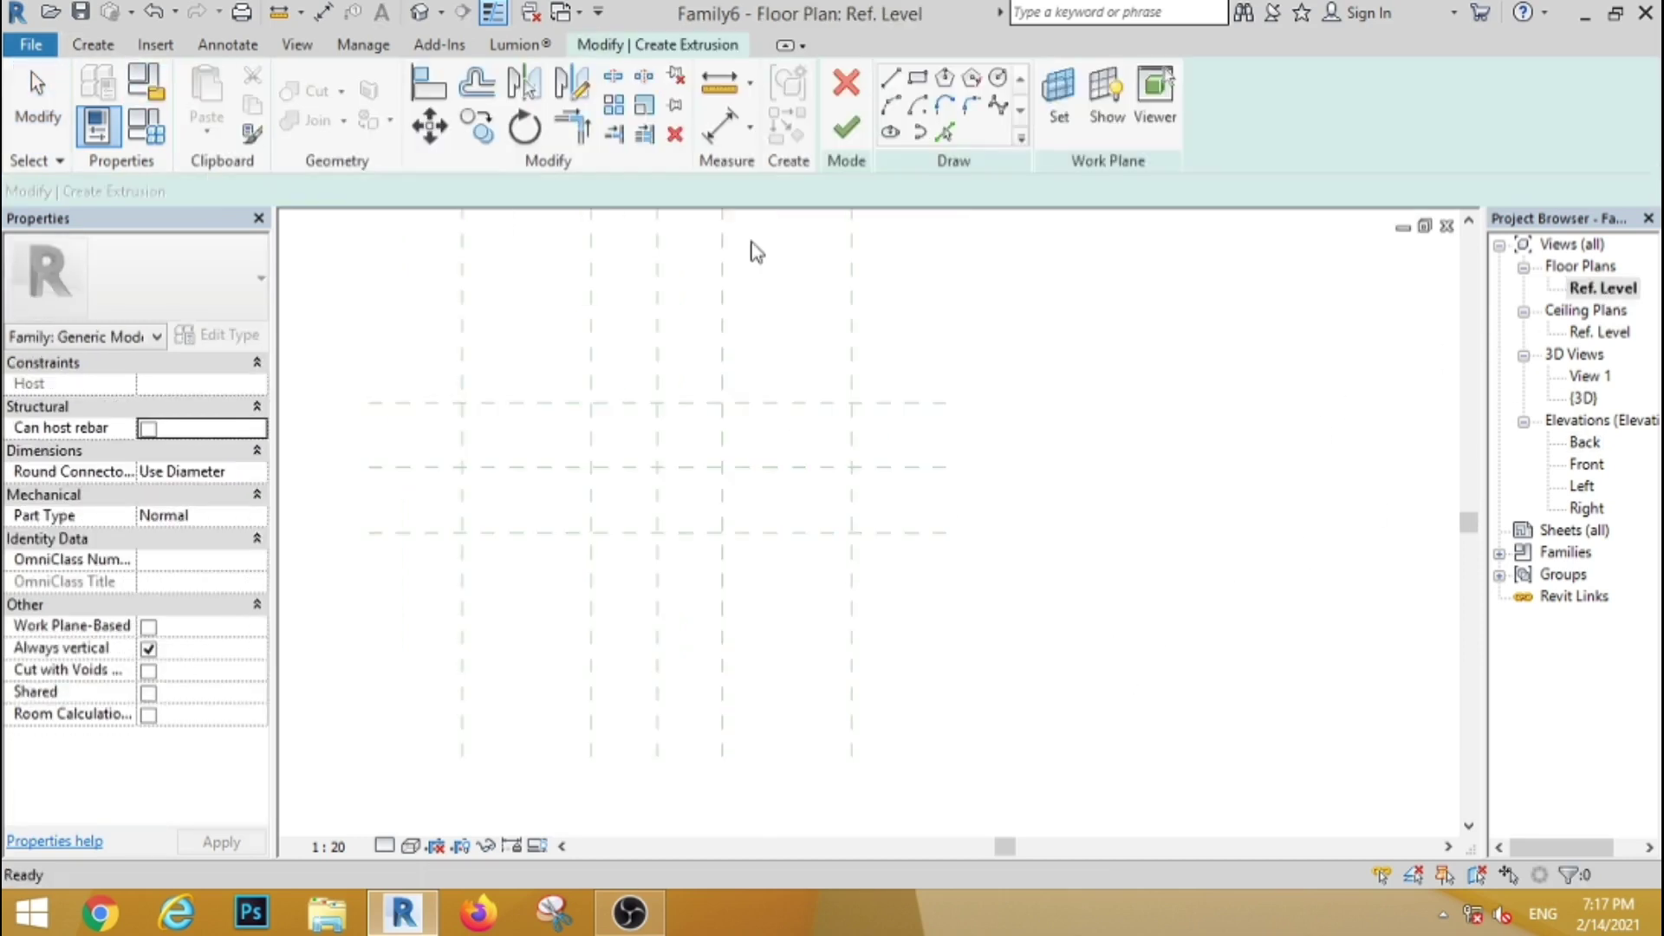
click(1059, 95)
click(943, 451)
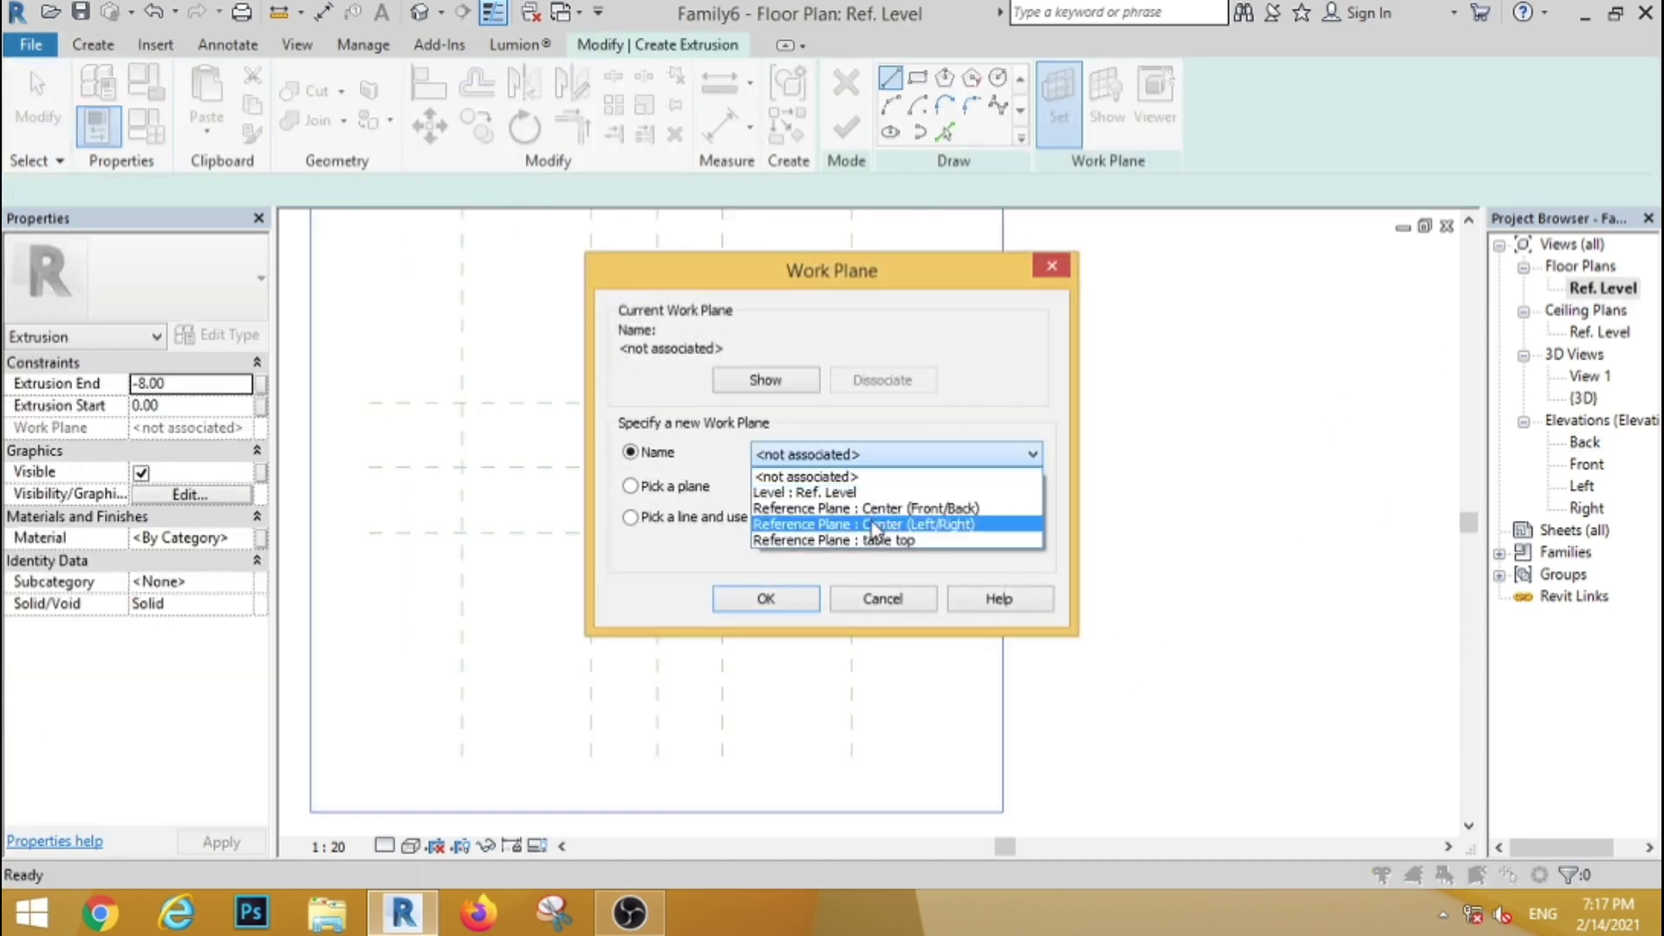
click(871, 542)
click(788, 595)
Step: Sketch a 270 by 90 cm rectangle between the outermost reference planes and finish the extrusion with an end of -4 cm
click(917, 78)
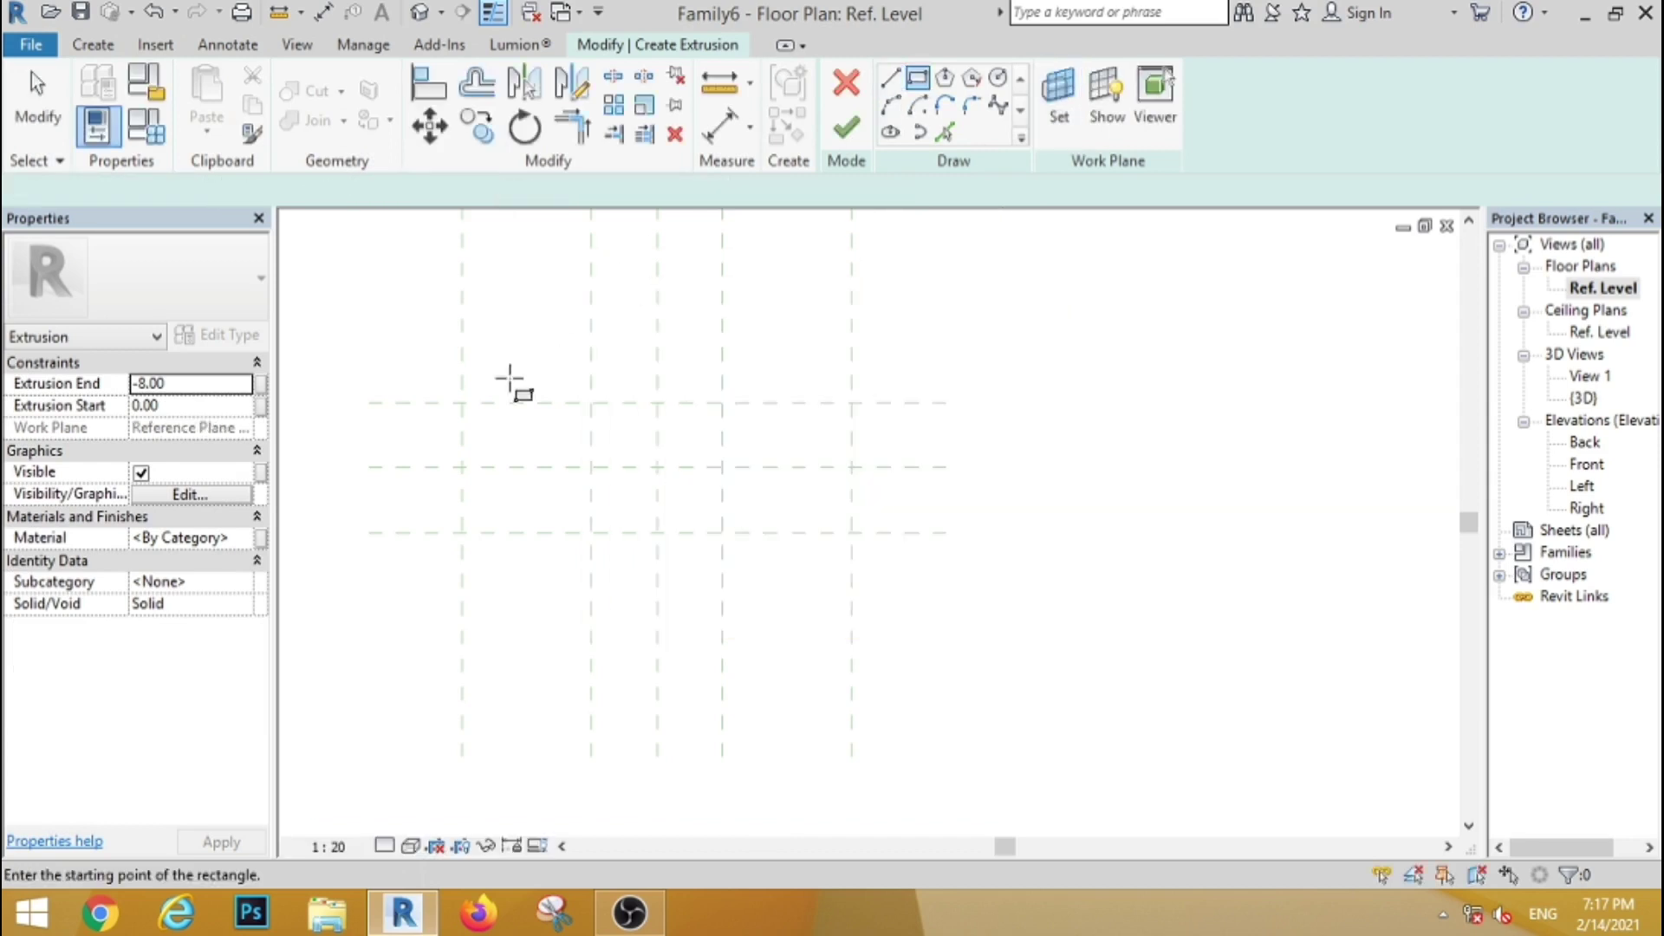
click(462, 402)
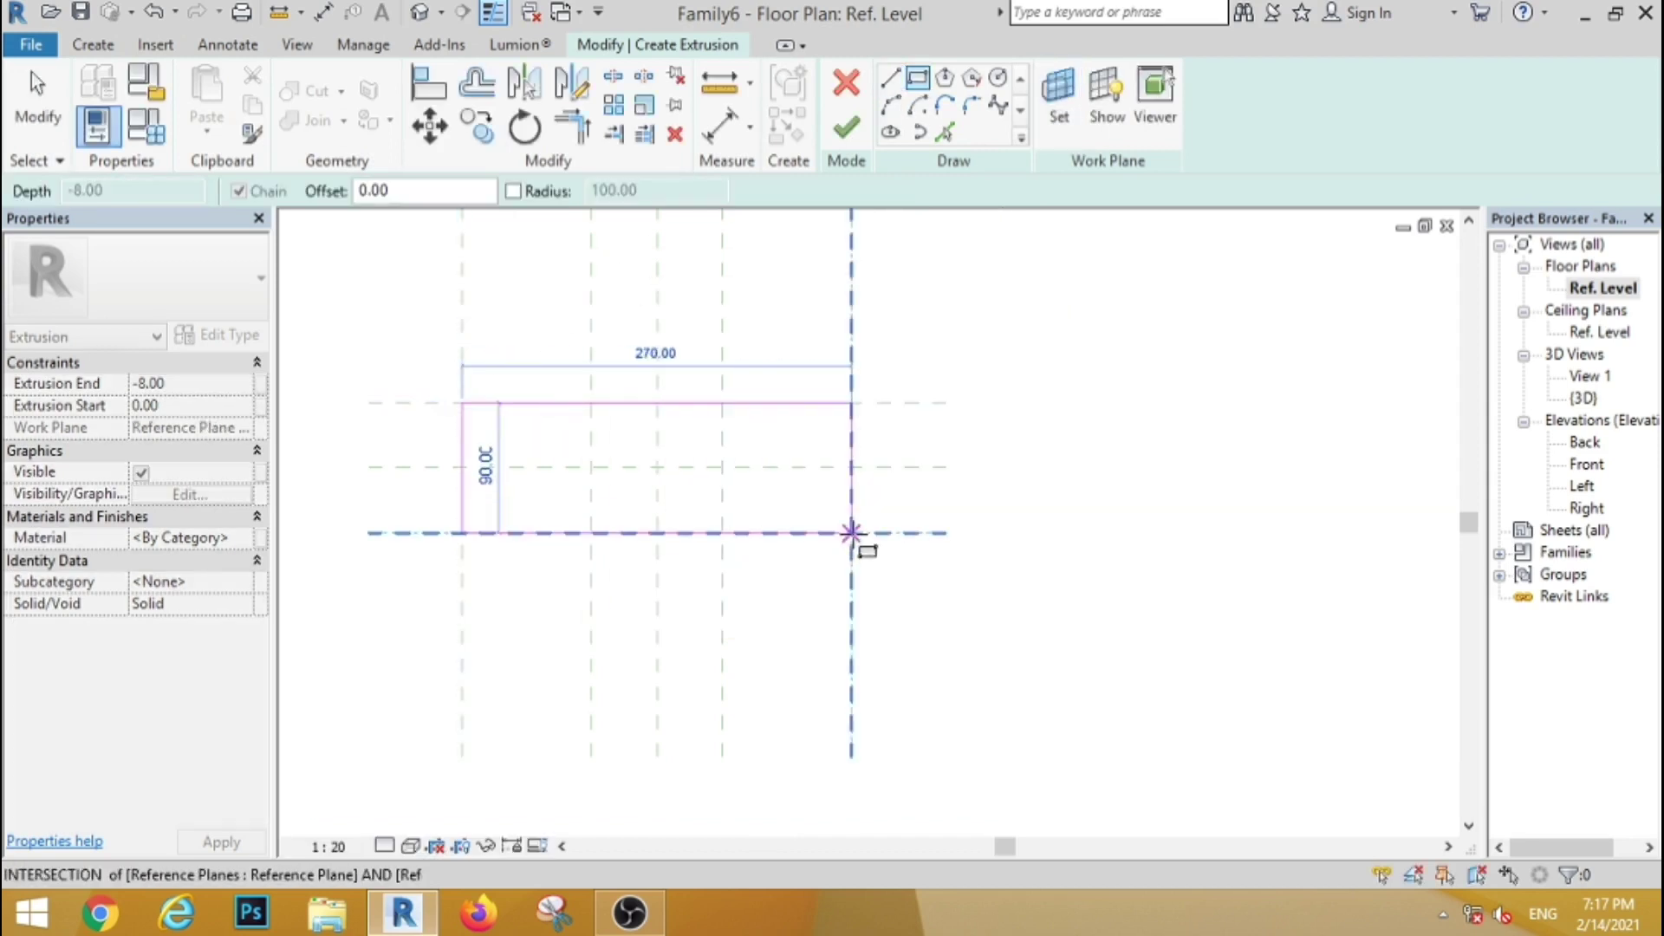
click(851, 532)
click(201, 381)
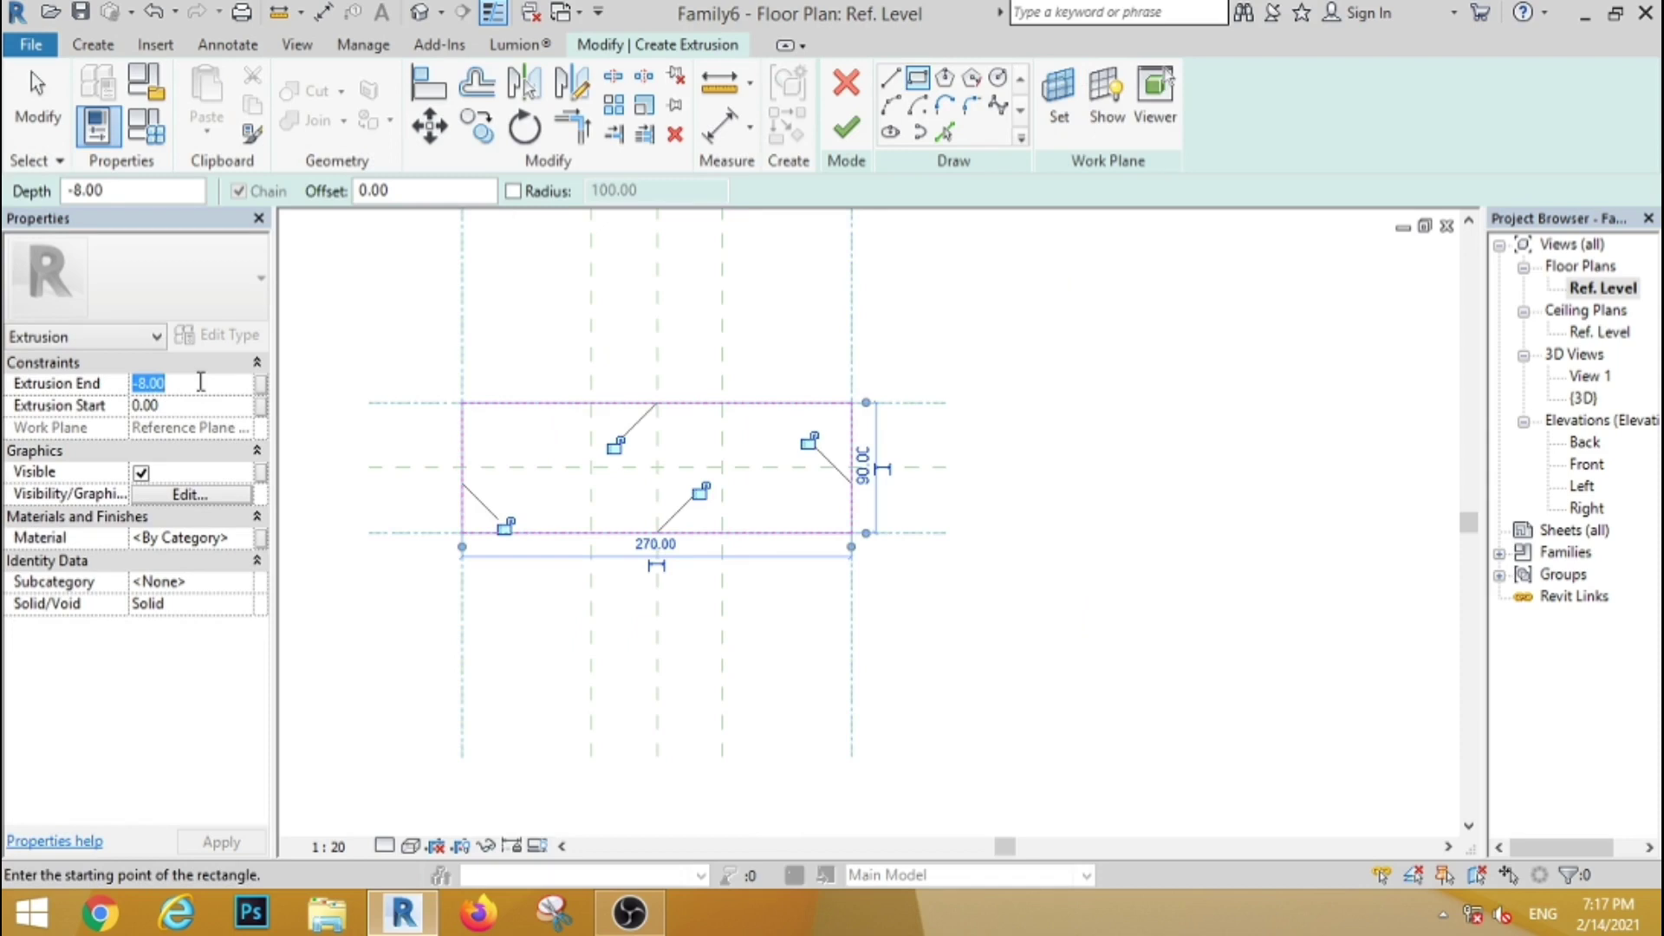
key(Return)
key(Escape)
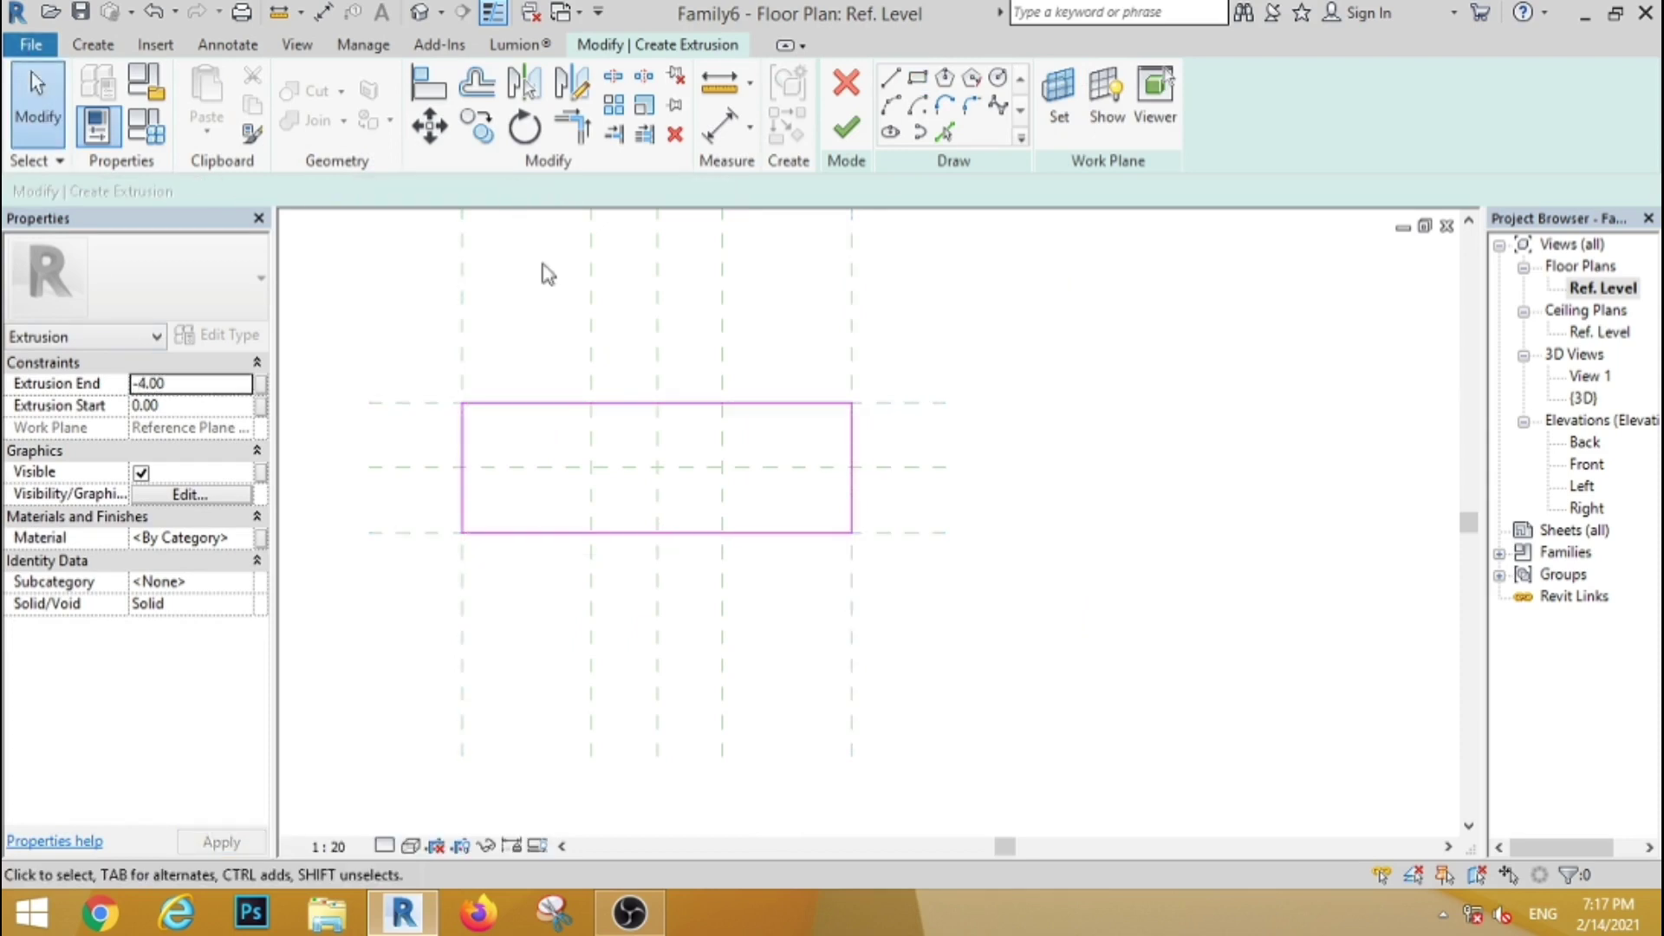
click(846, 143)
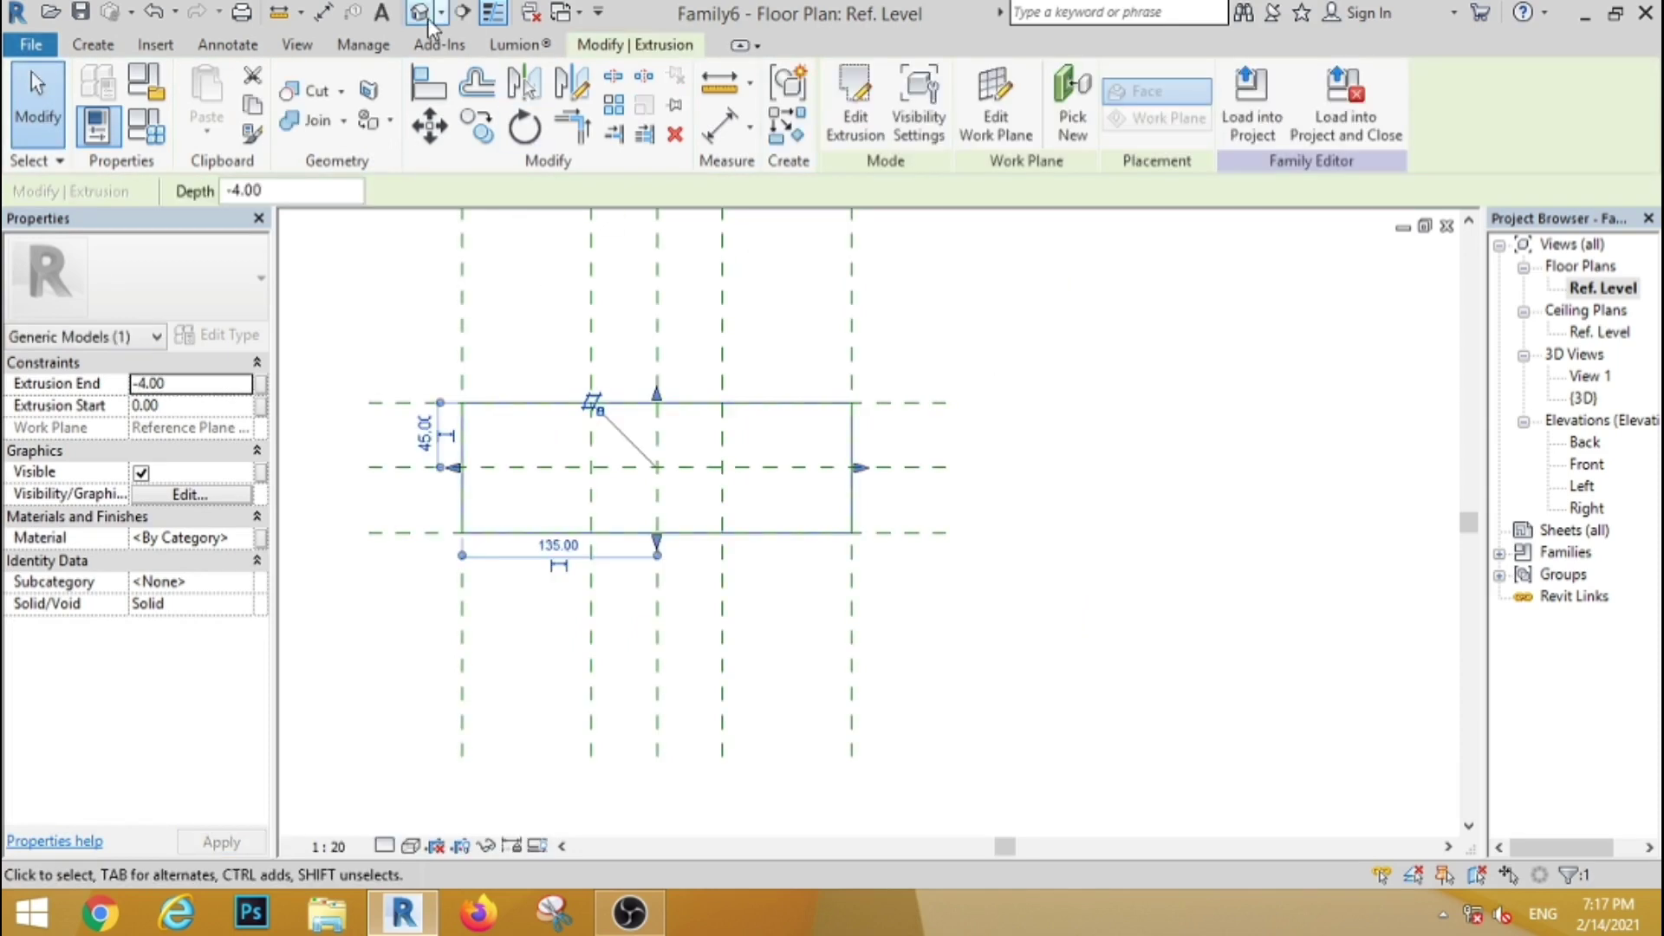
Step: Inspect the table top slab in the 3D view and in the Back elevation
click(428, 19)
scroll(720, 361, down, 2)
scroll(721, 449, up, 1)
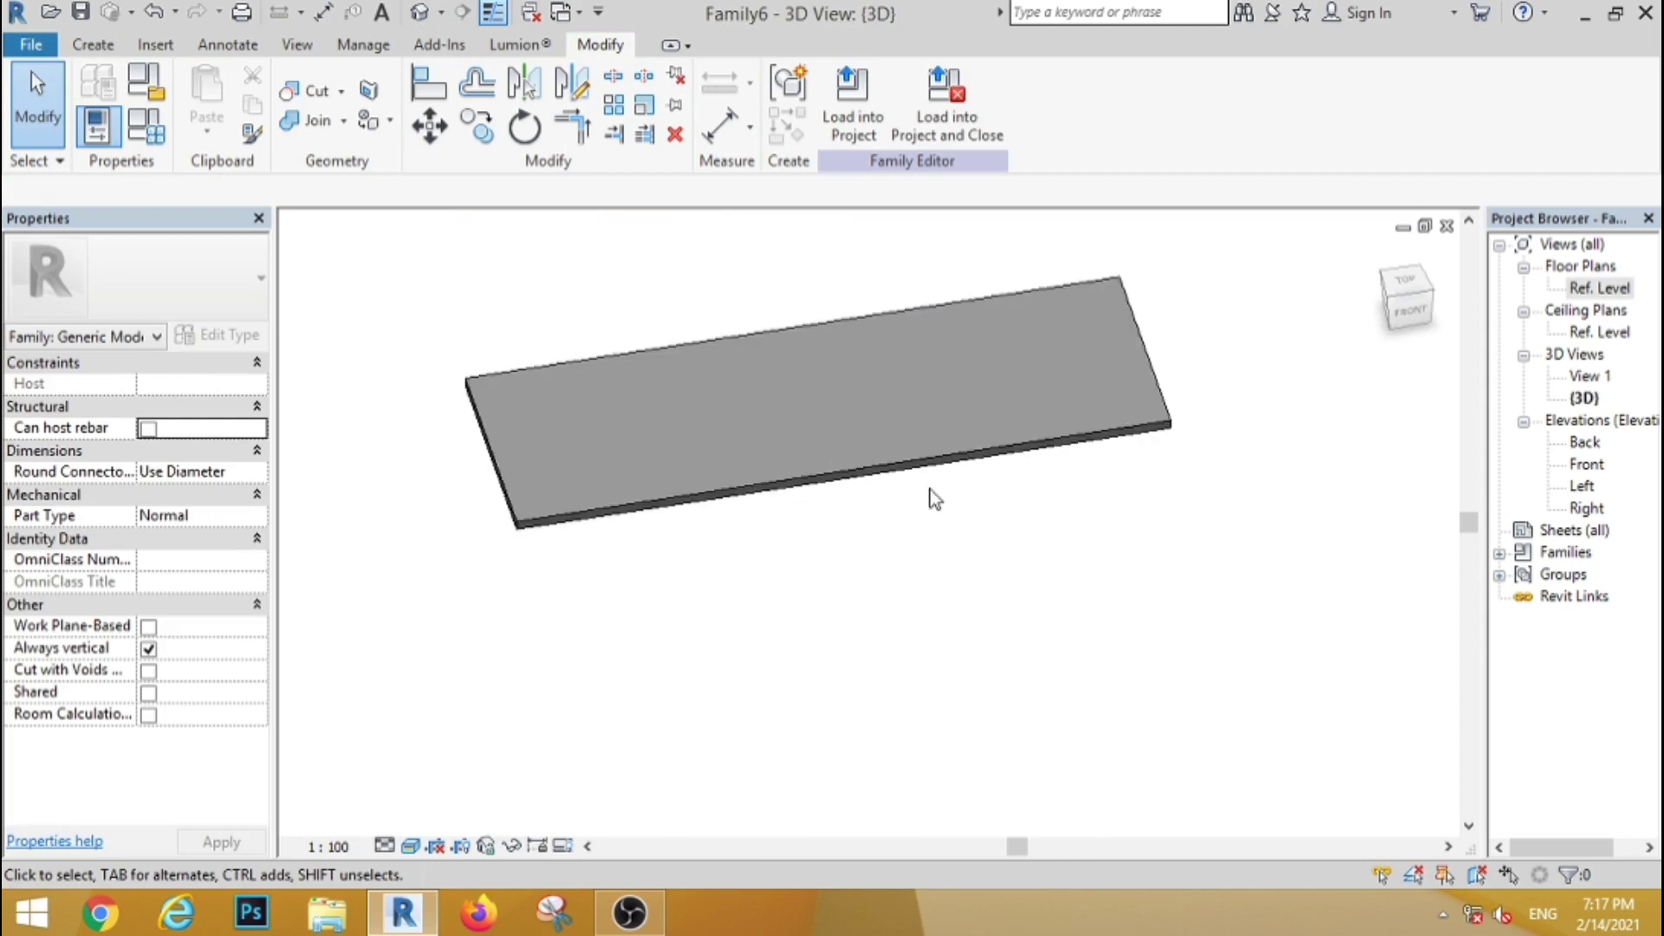
shift+middle_drag(934, 499, 935, 586)
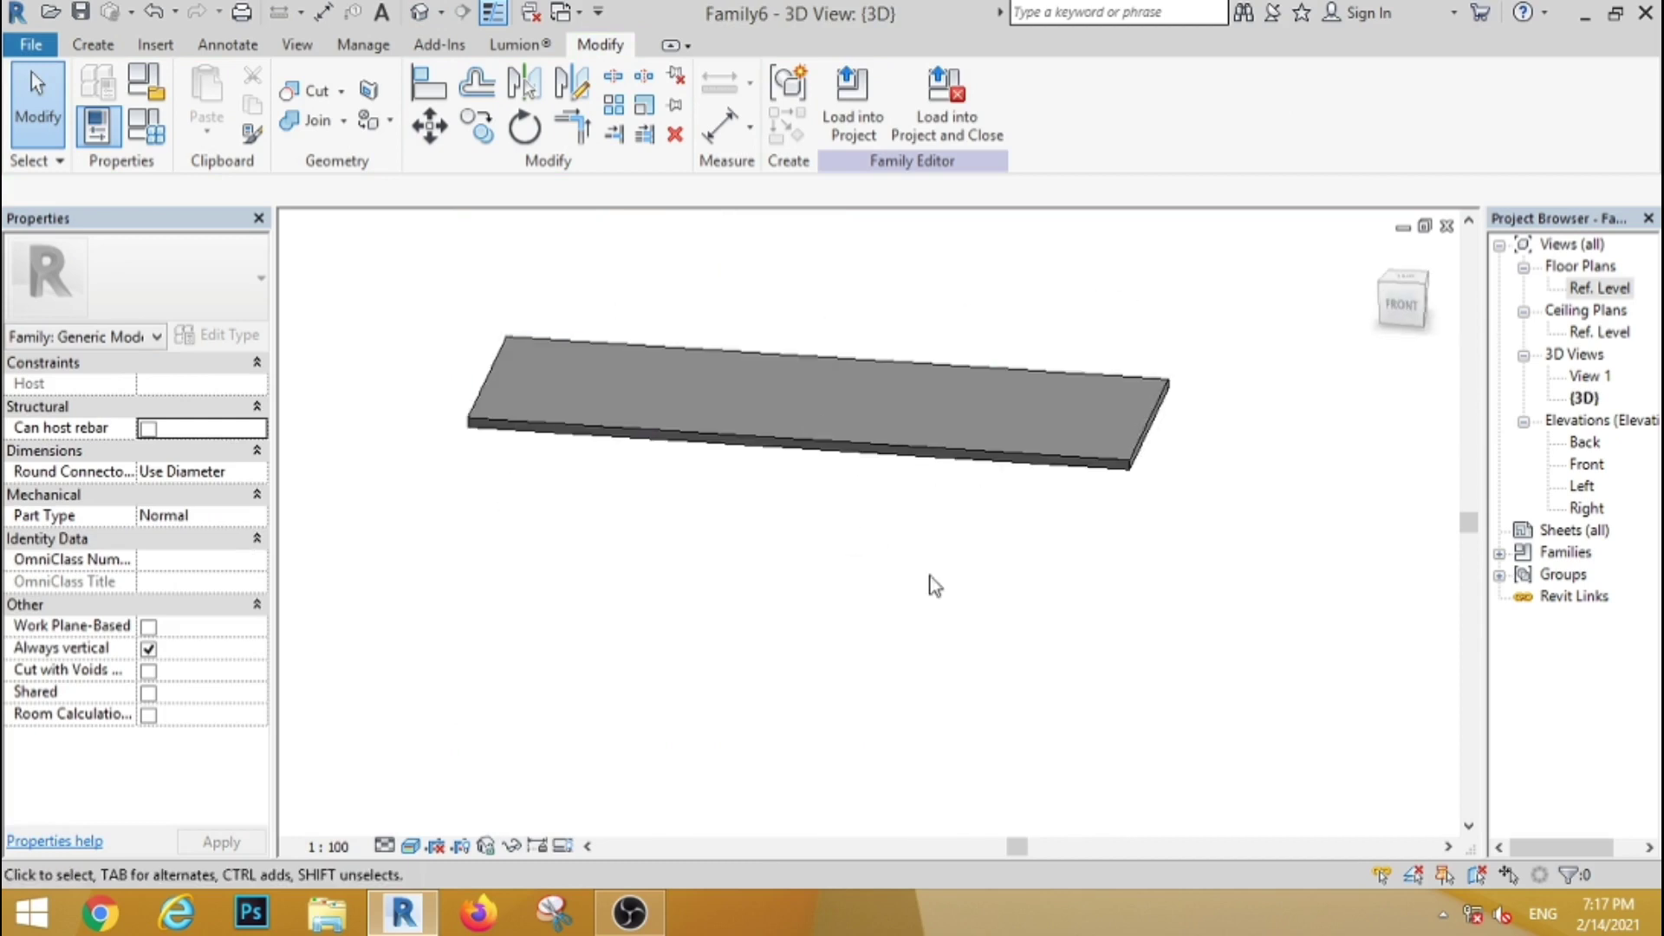
scroll(879, 510, down, 2)
double_click(1585, 442)
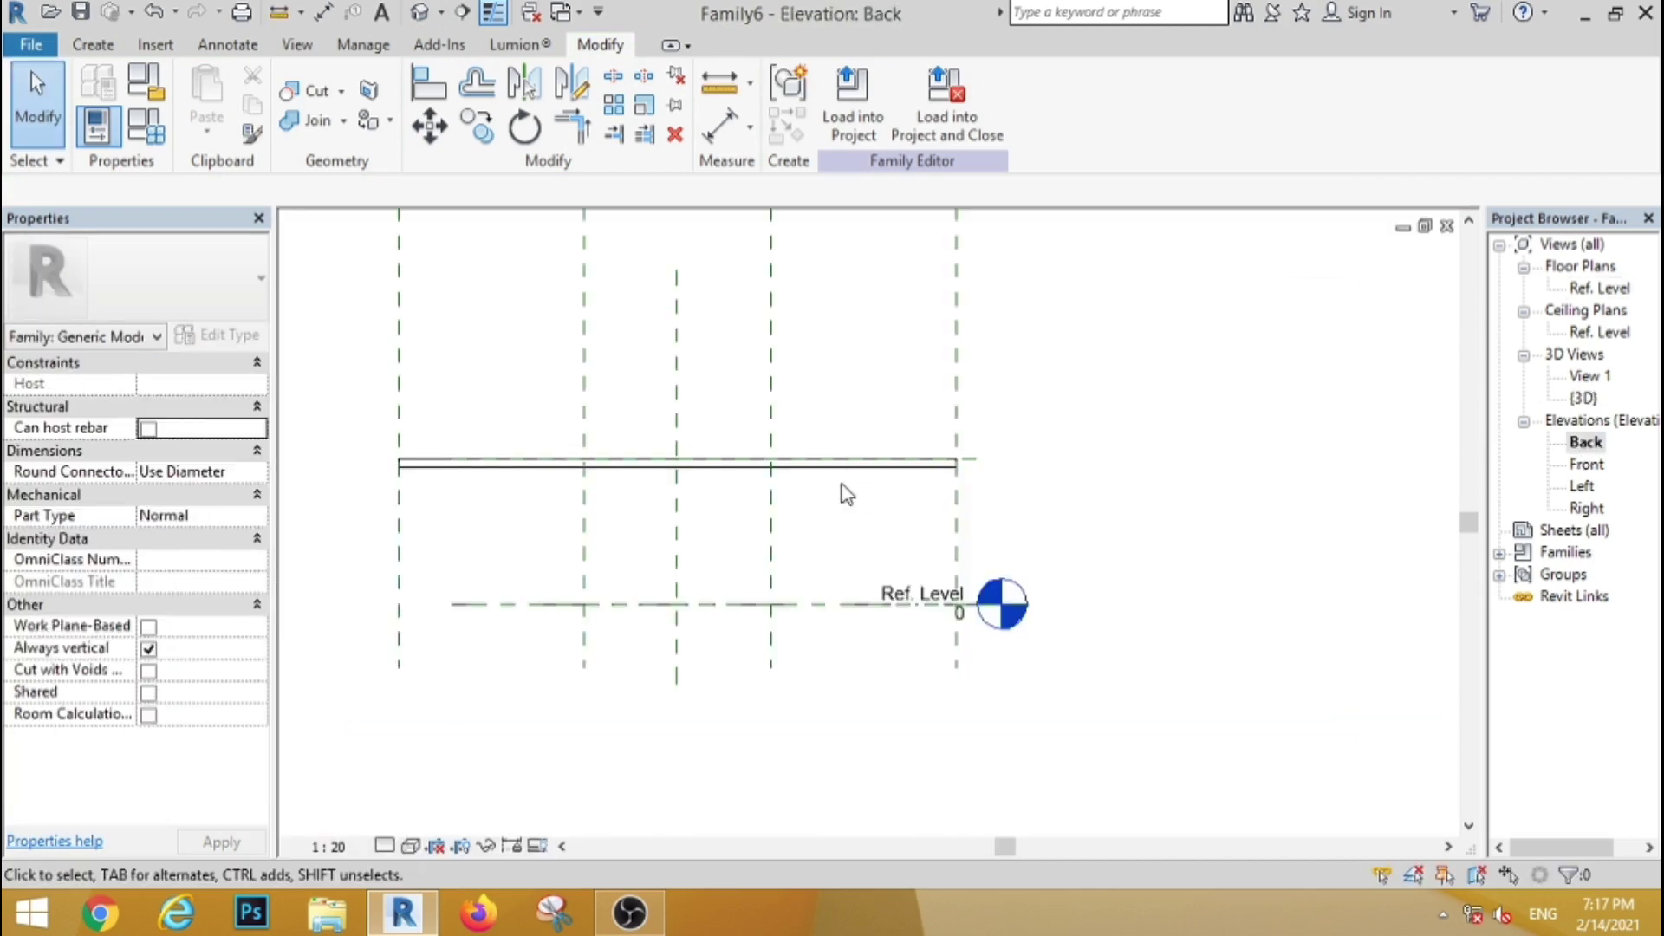
scroll(551, 505, up, 1)
Step: Start another extrusion in the Ref. Level floor plan, keeping the "table top" reference plane as its work plane
double_click(1599, 288)
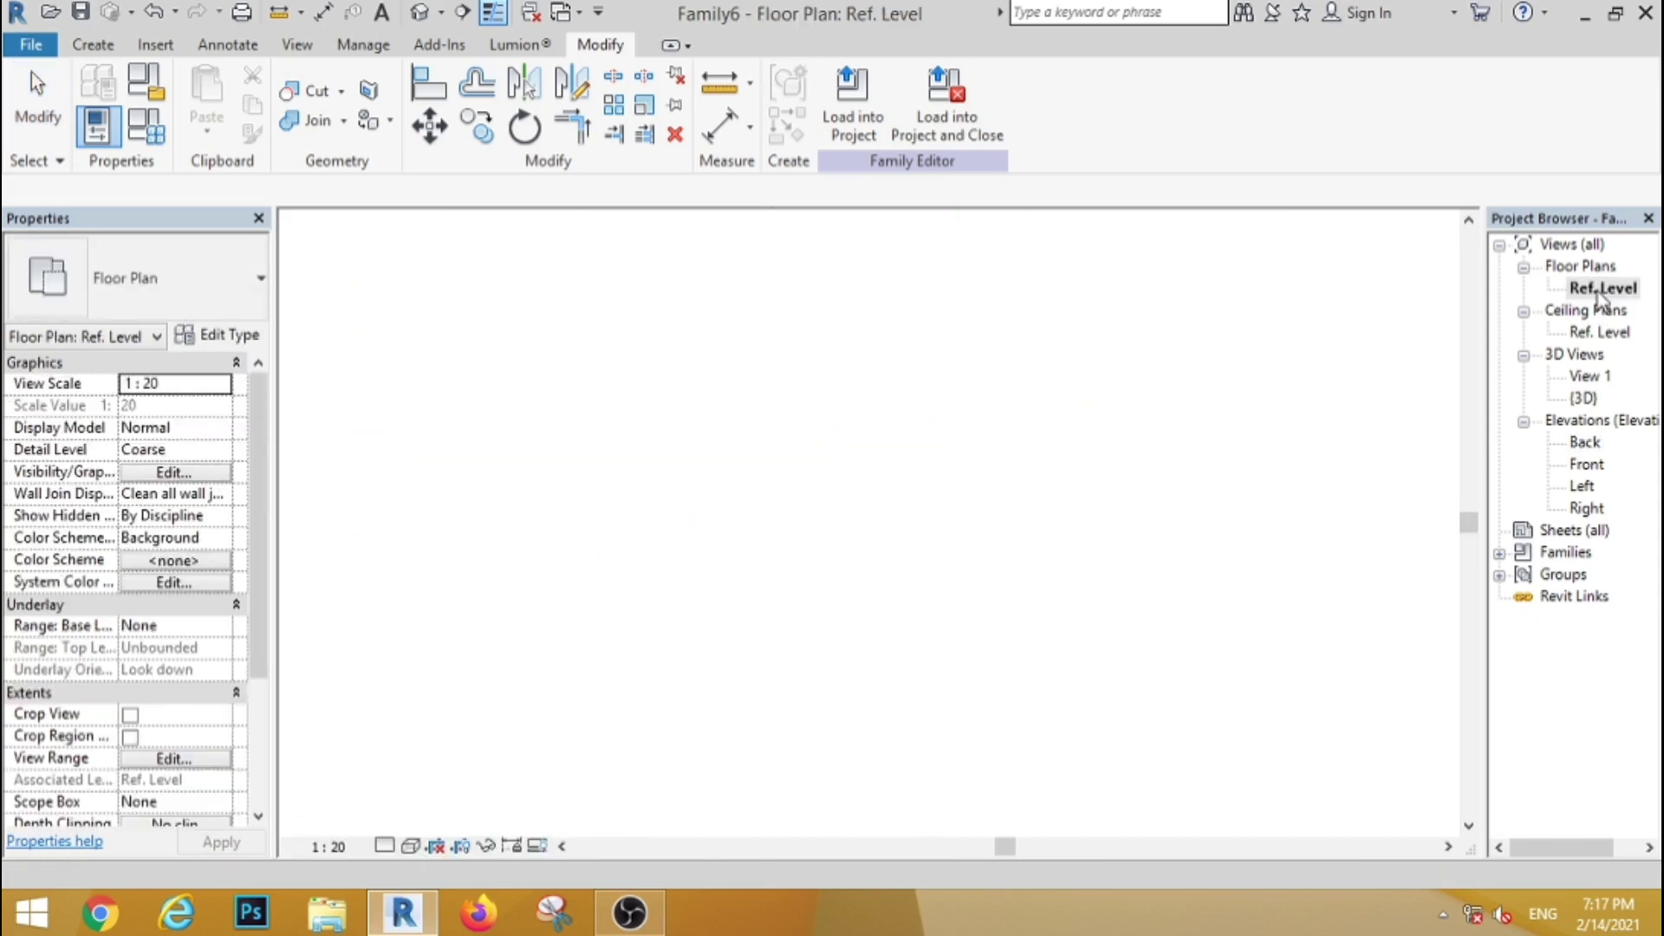
click(102, 50)
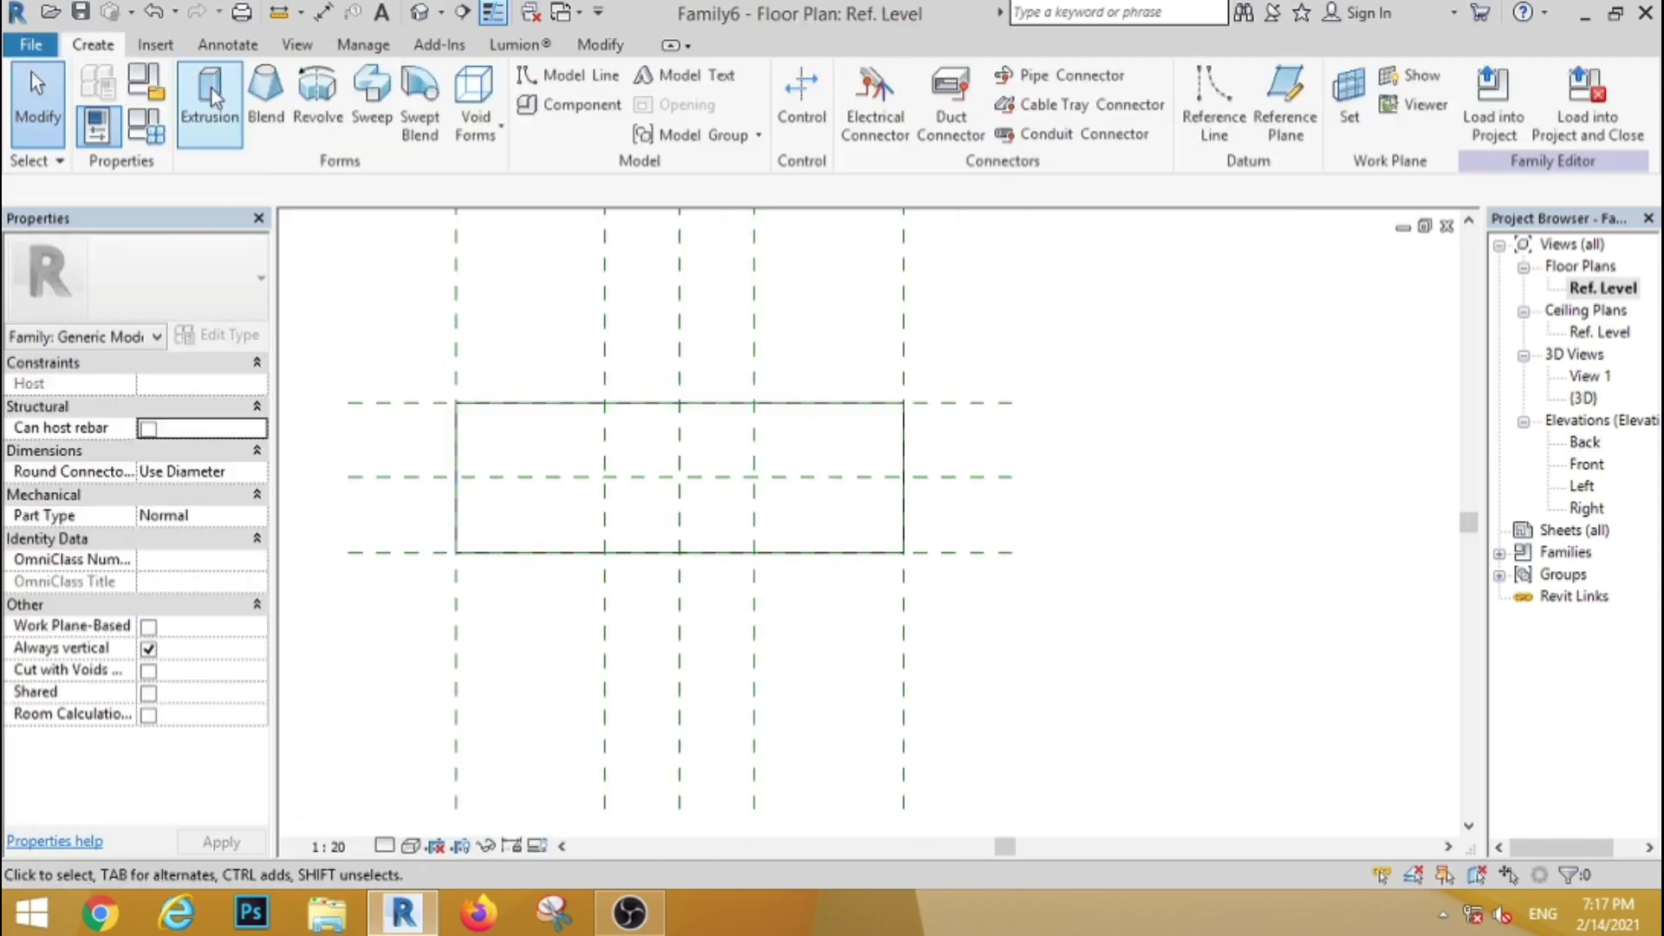
click(211, 99)
click(1051, 121)
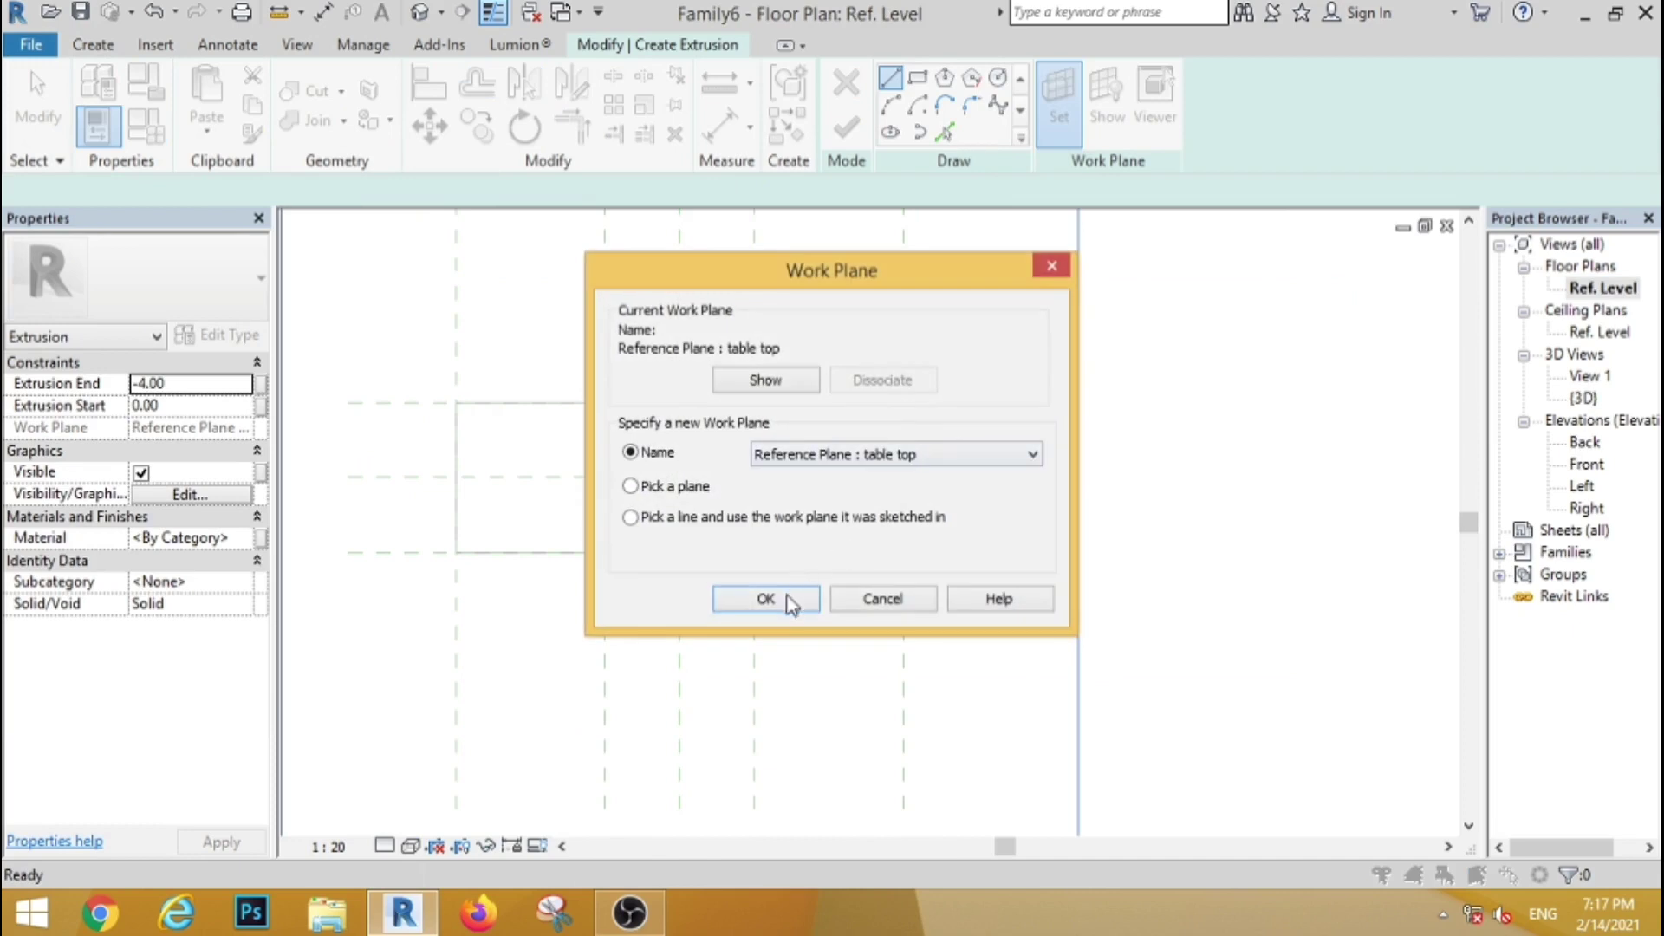
click(783, 596)
Step: Sketch a rectangle inset 2 cm from the table top's outline, snapping to its opposite corners
double_click(400, 190)
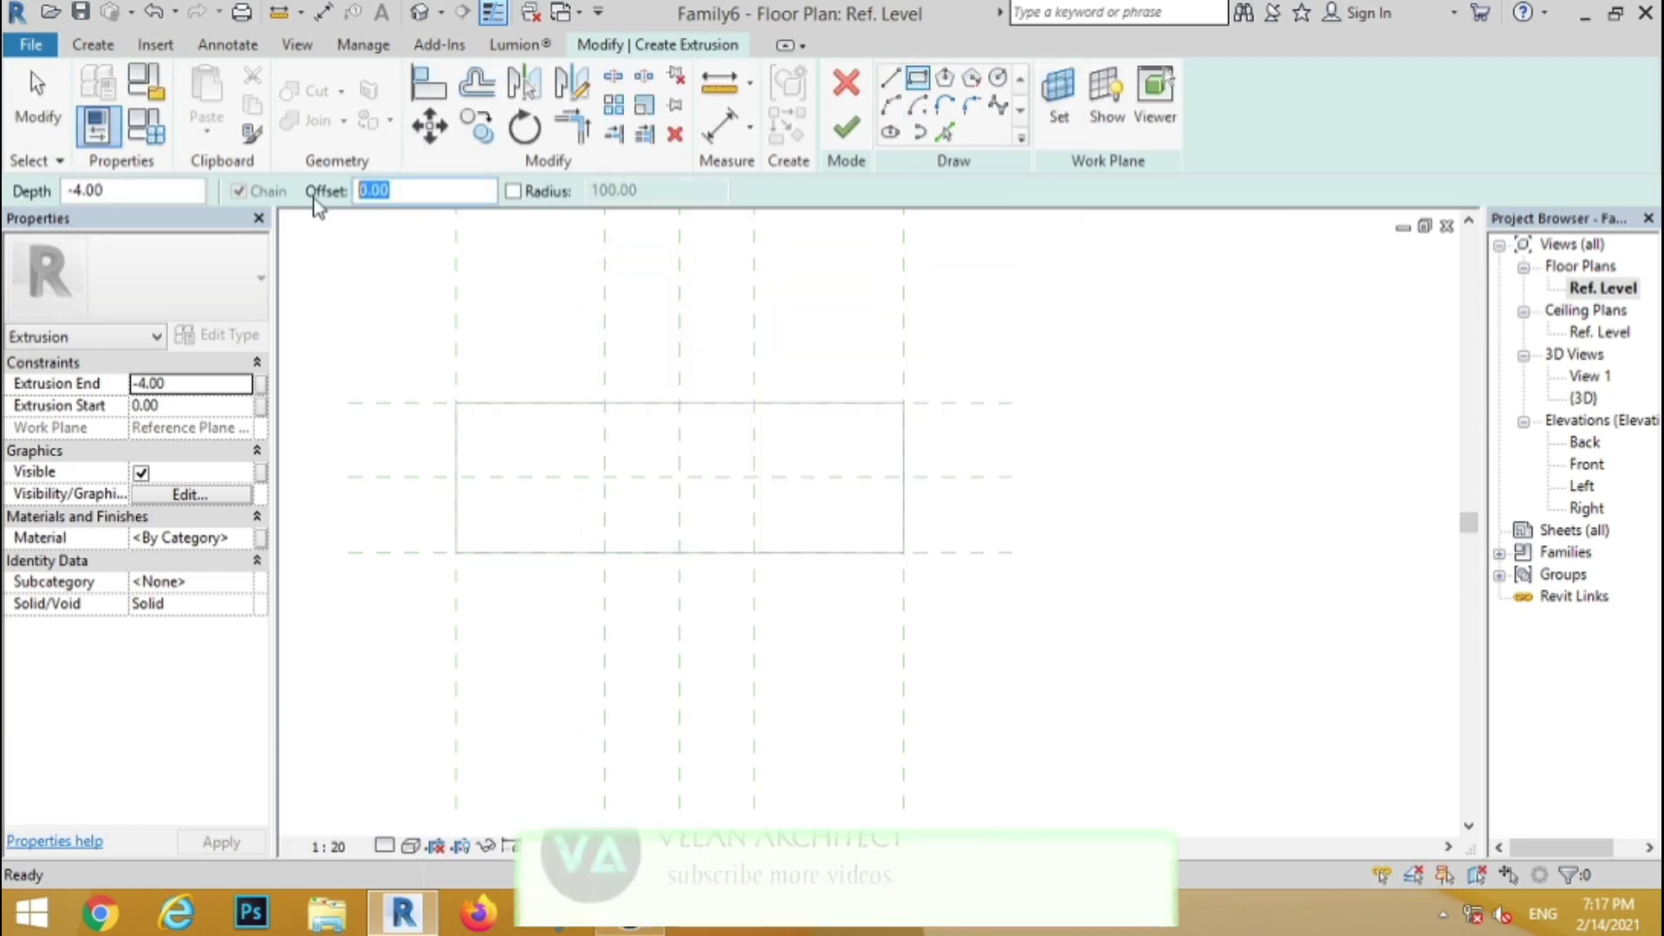
text(2)
click(456, 402)
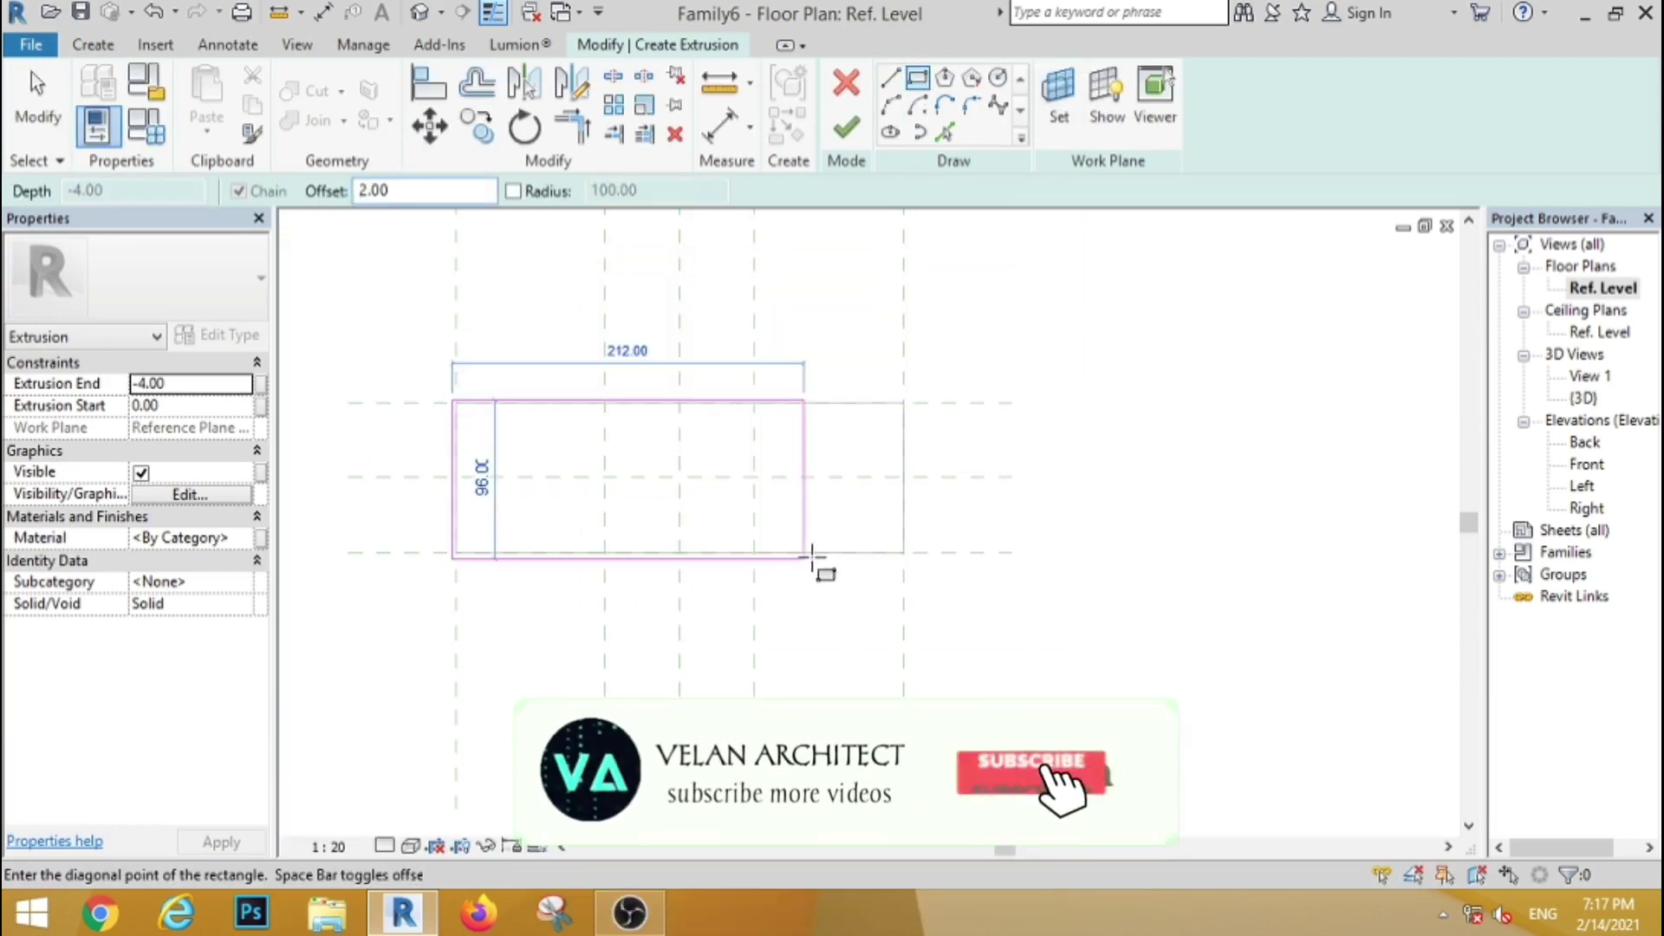
scroll(902, 554, up, 3)
click(904, 553)
click(904, 553)
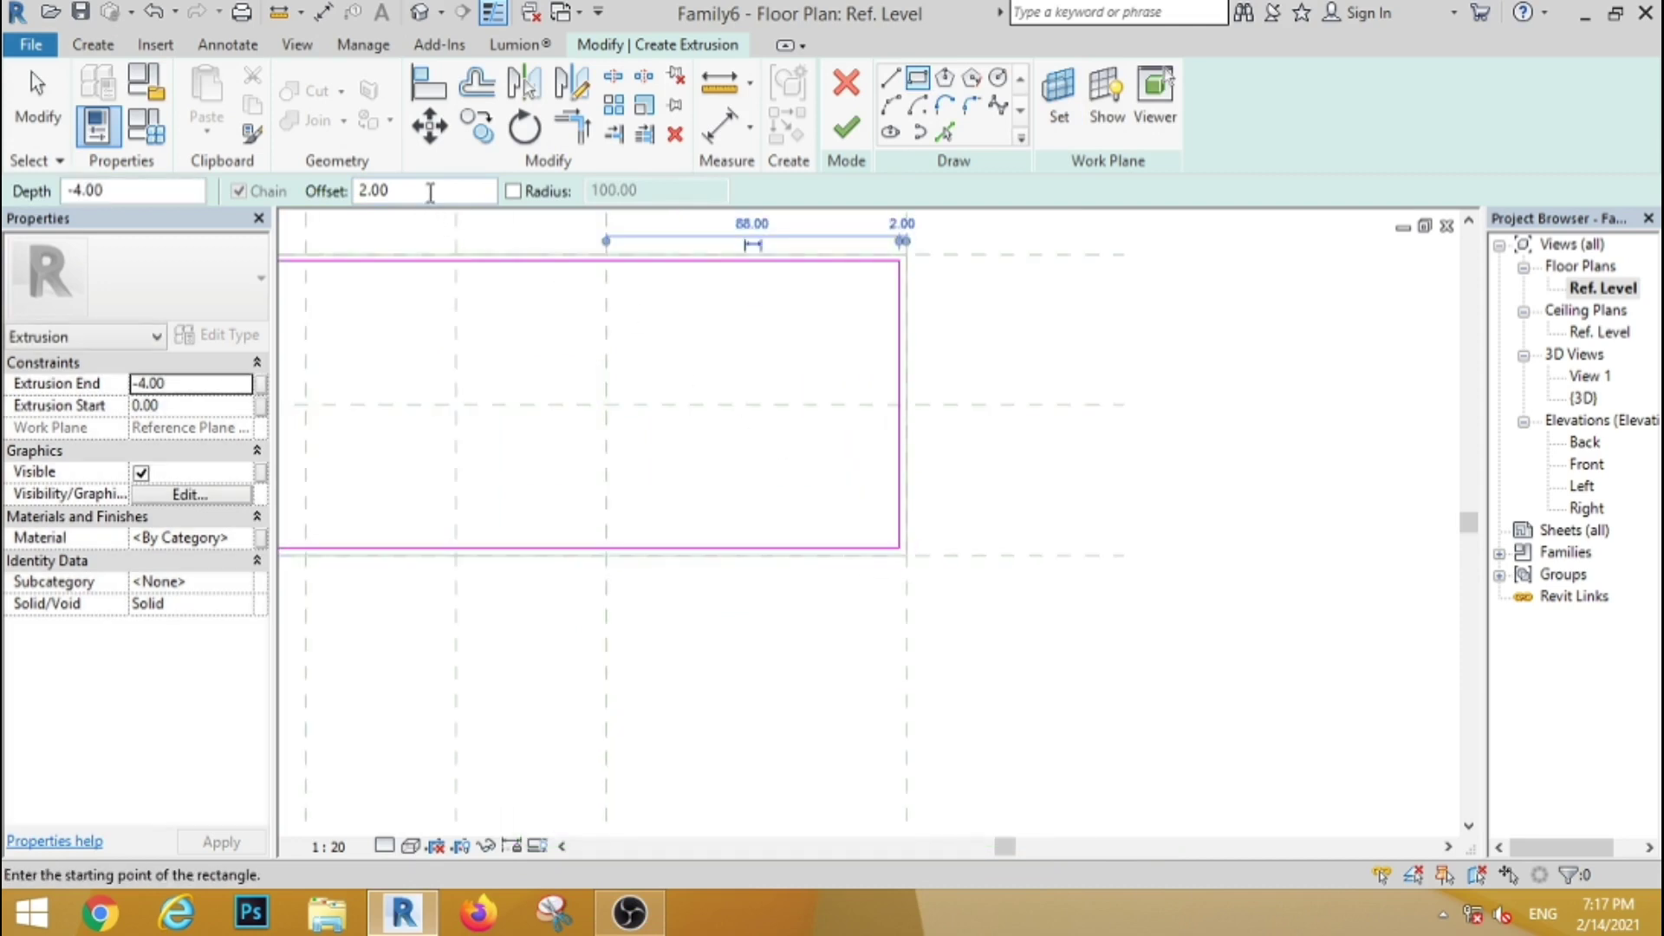
Step: Sketch a second rectangle offset 4 cm inside the first one, using its opposite corners as reference
text(4)
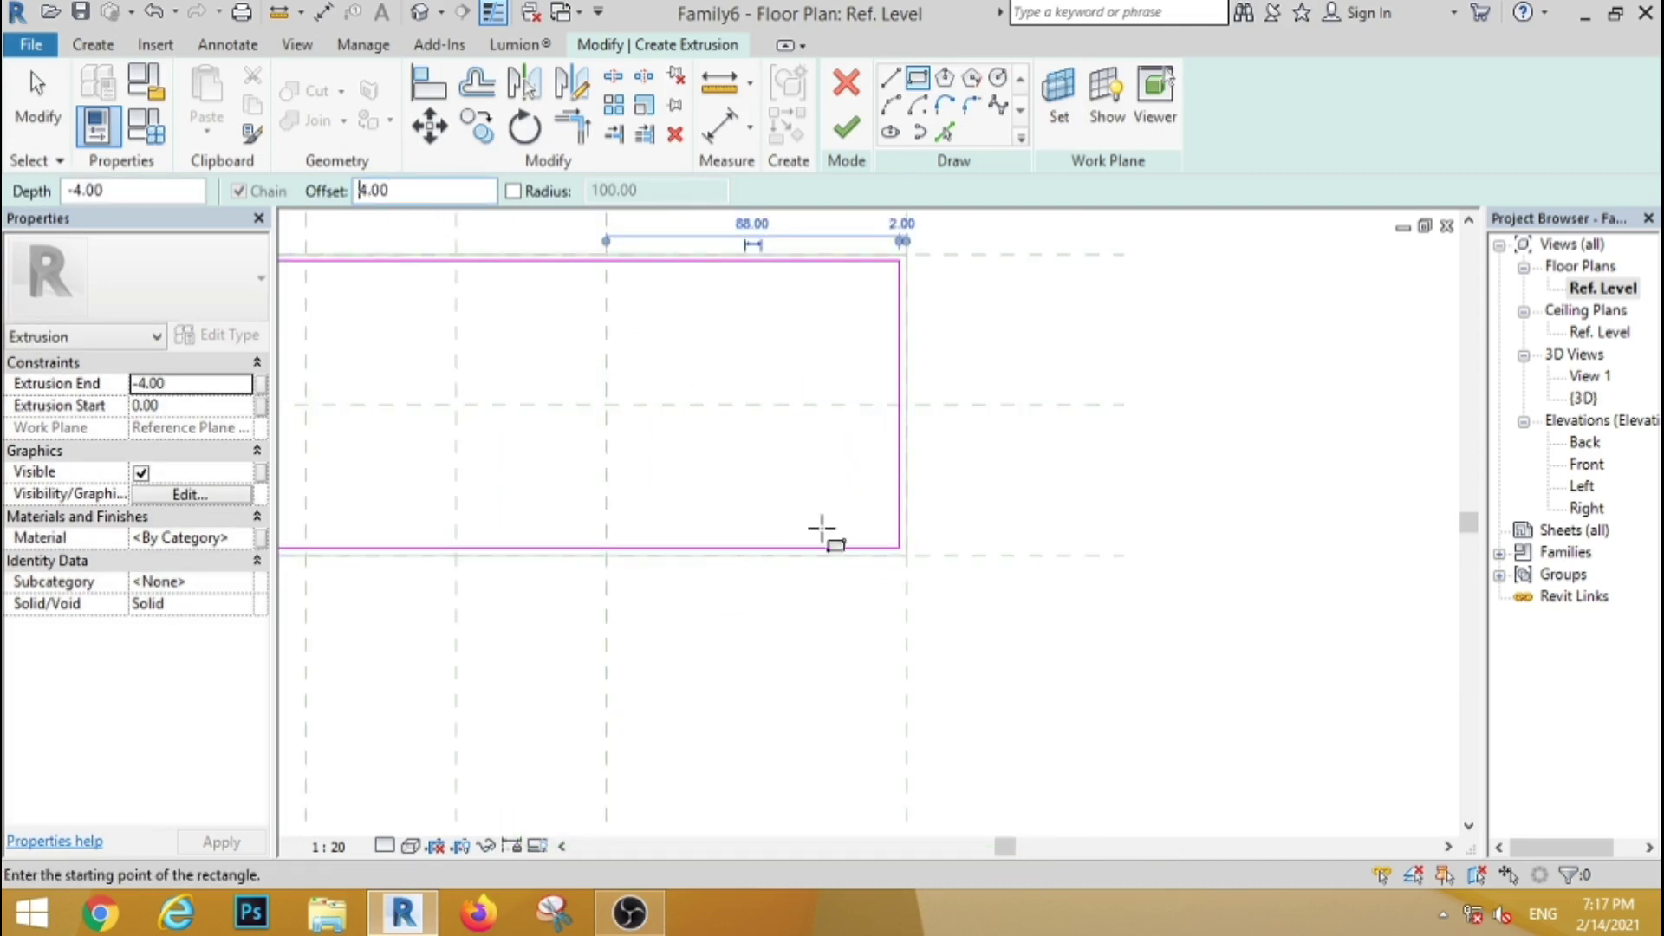
click(897, 547)
scroll(736, 456, down, 2)
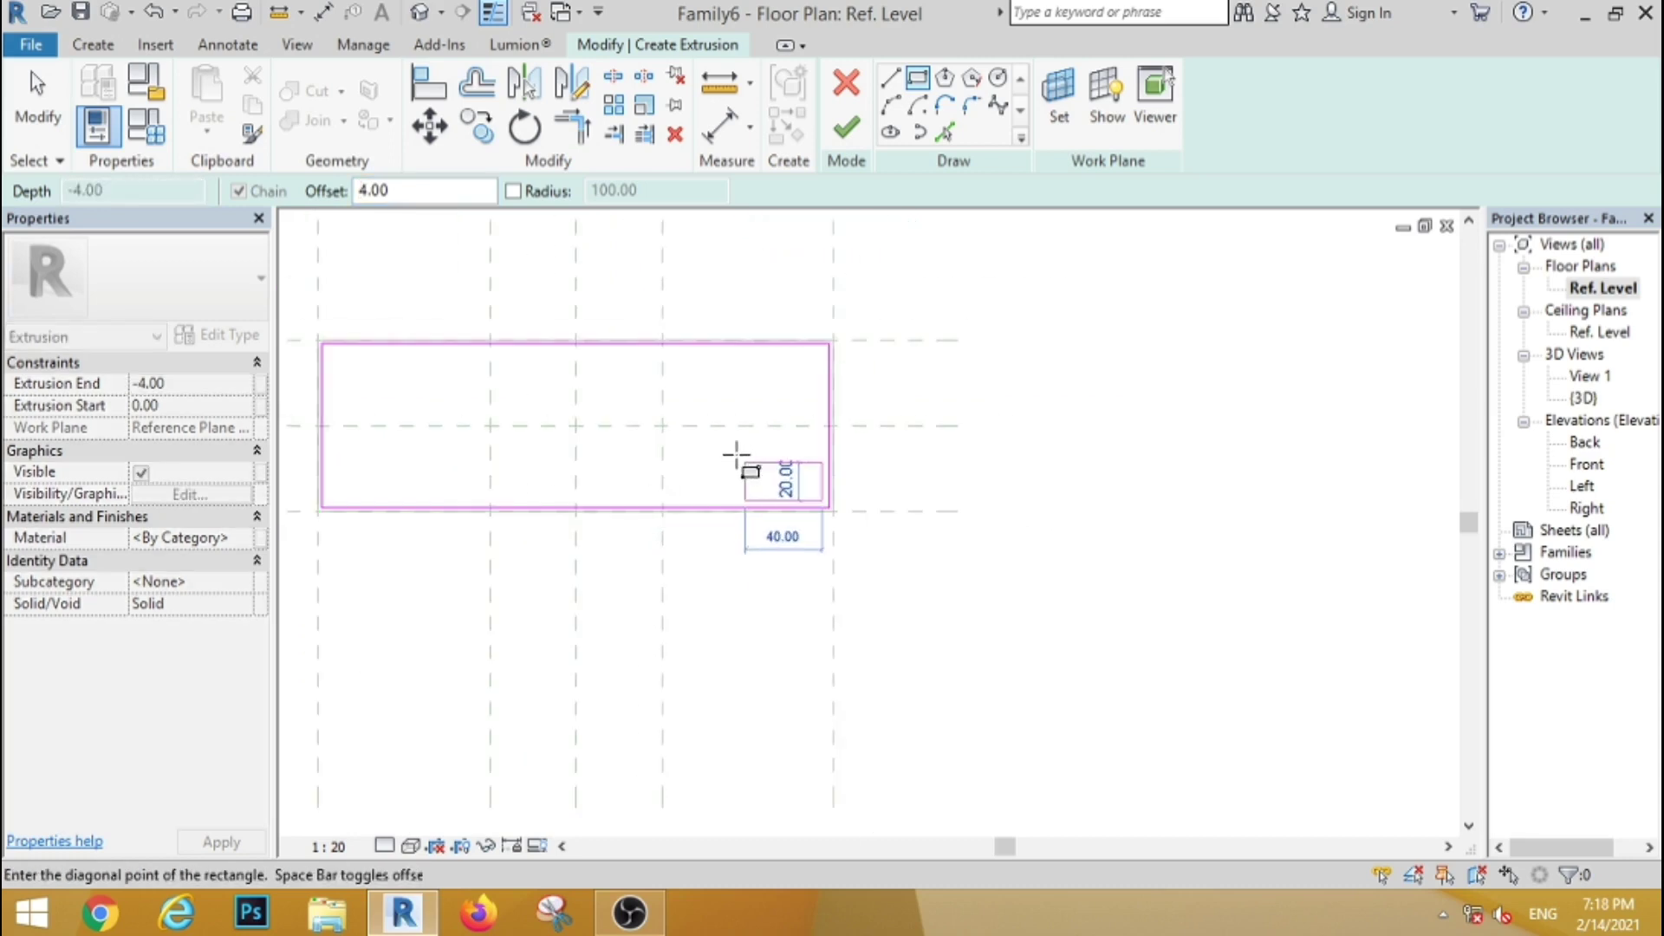
scroll(296, 338, up, 5)
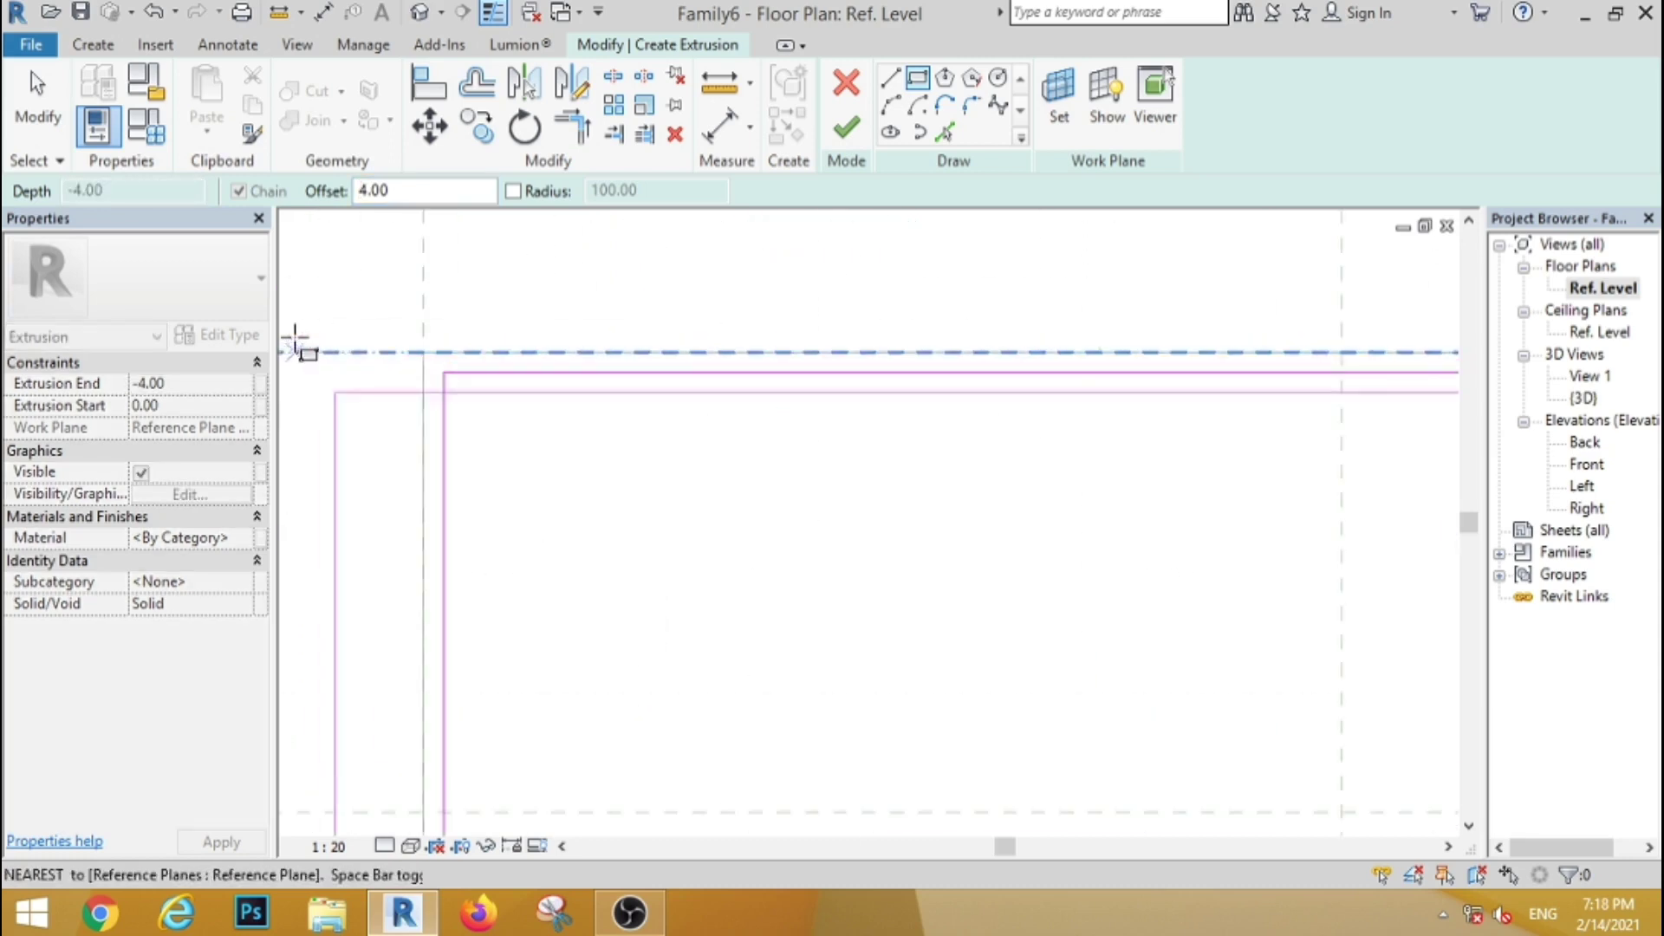
click(445, 375)
Step: Set the frame's extrusion end to -8 cm and finish the extrusion
click(211, 383)
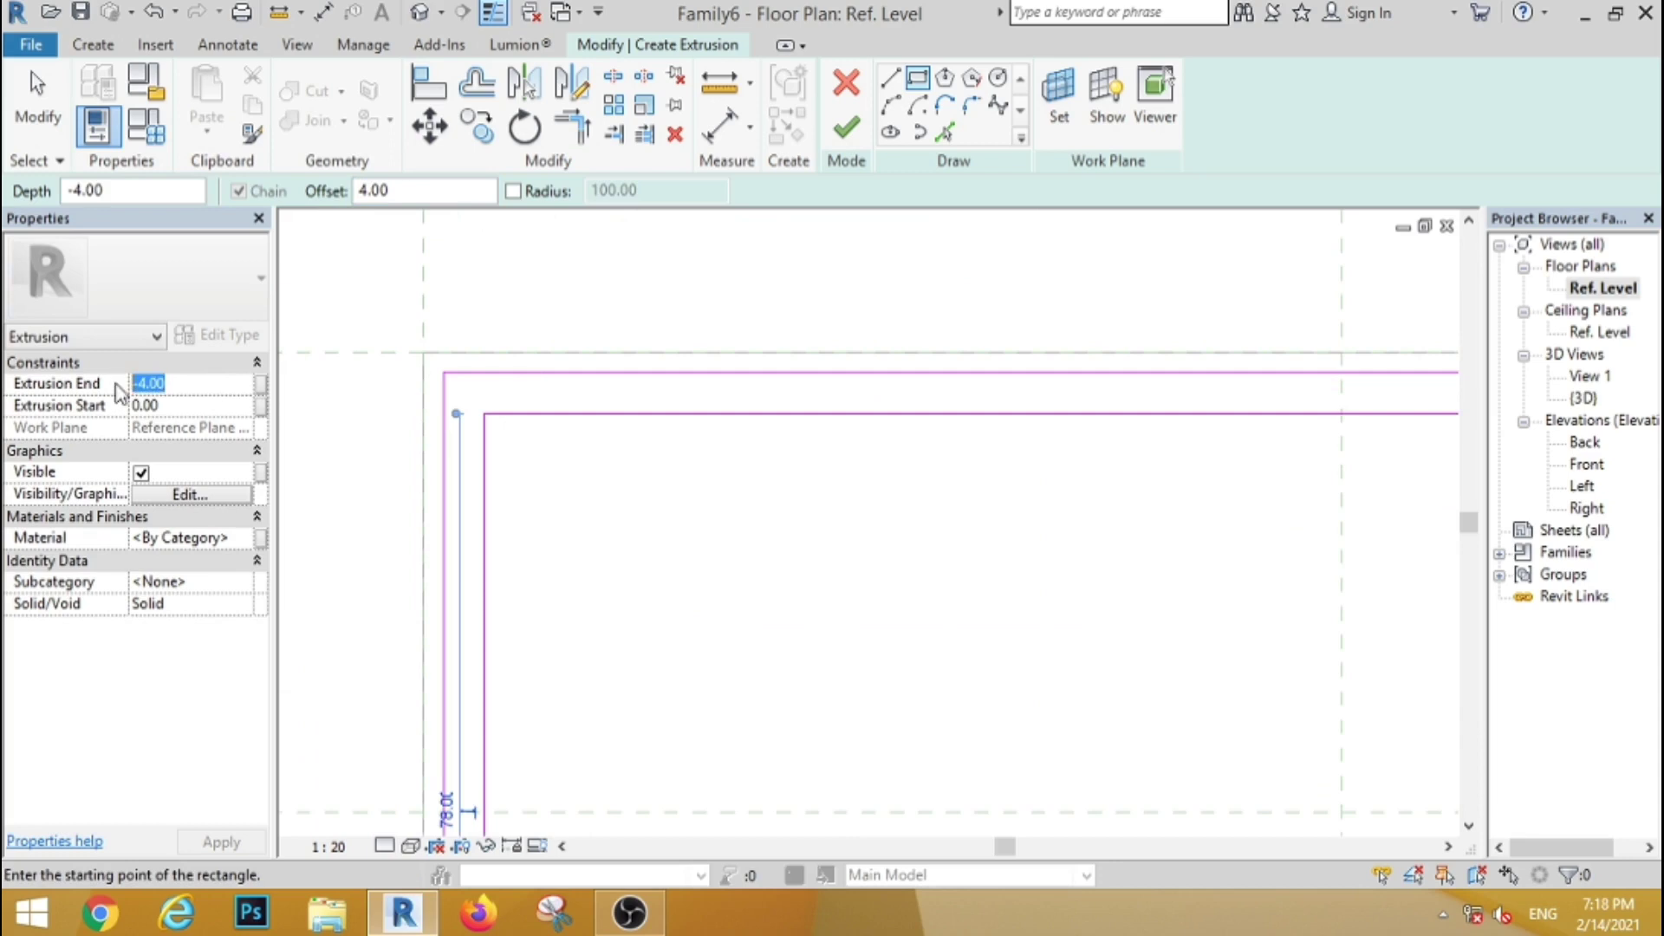
text(-8)
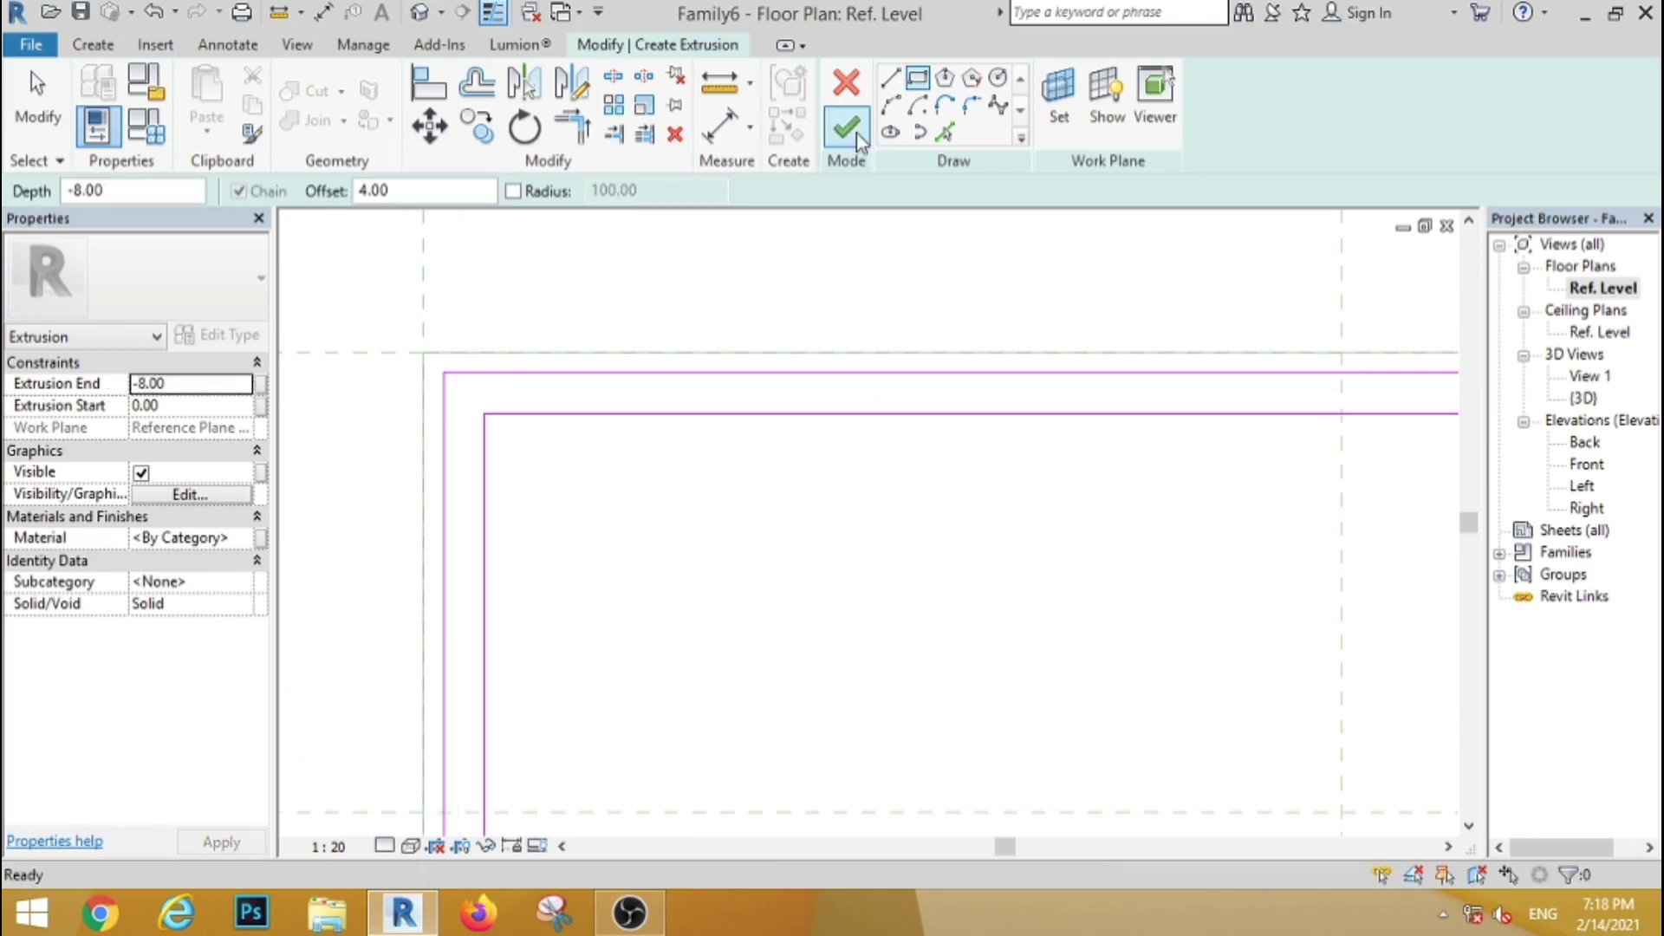
click(847, 130)
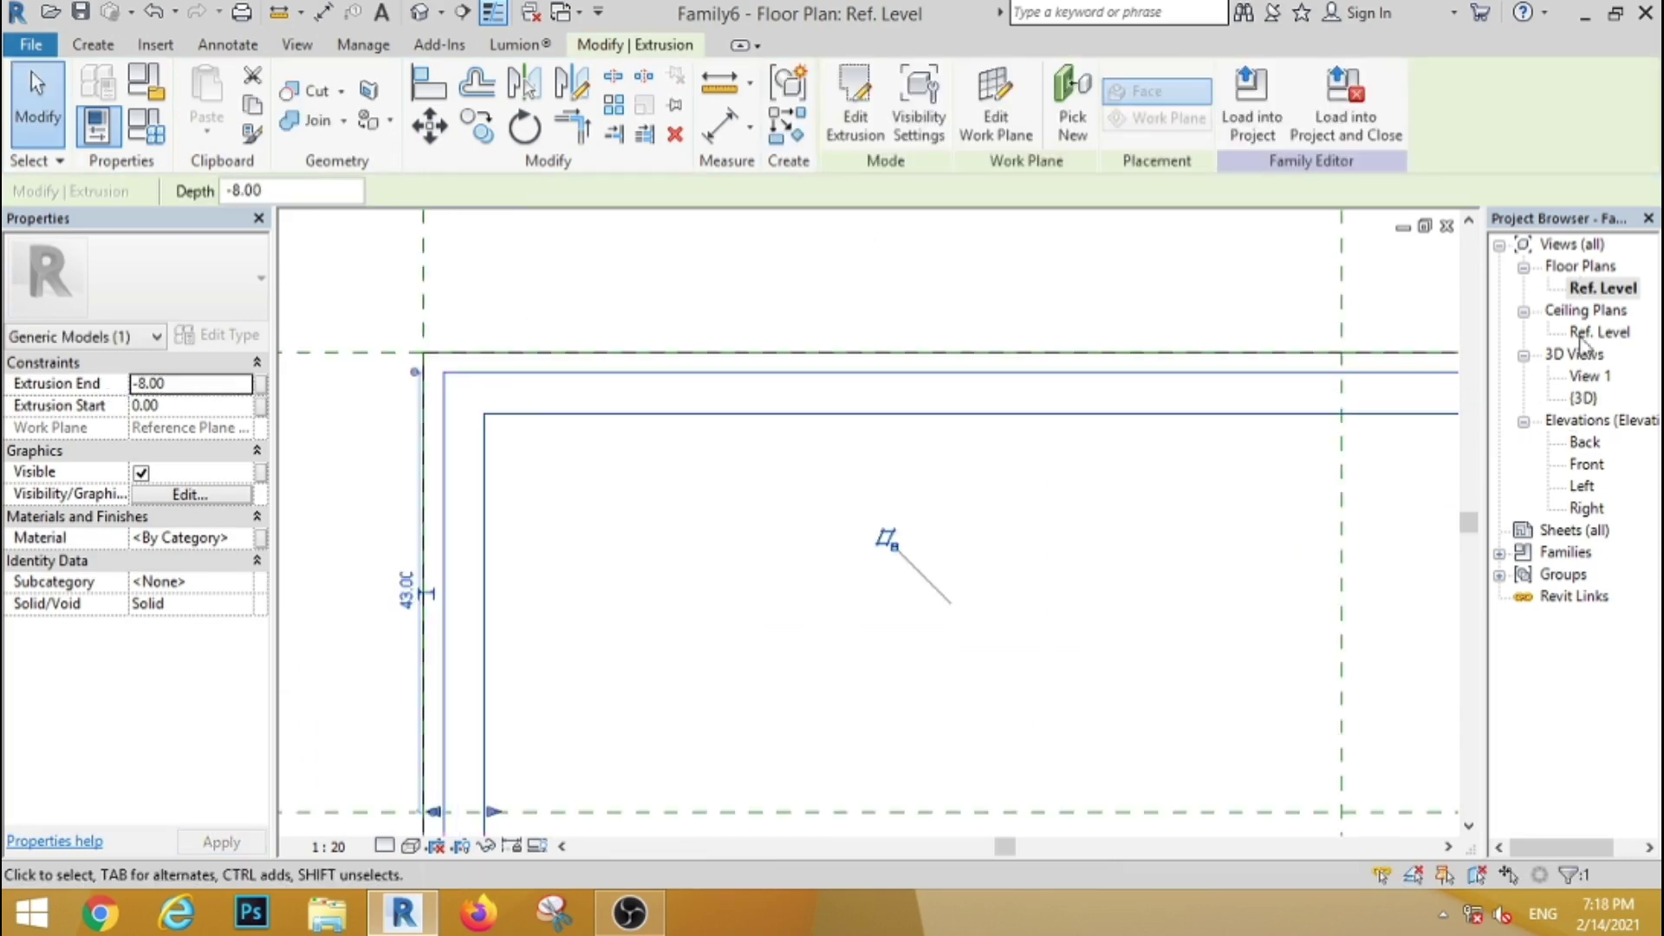
Step: Lower the frame's upper face to the slab's underside in the Back elevation, and check the frame from below in 3D
double_click(1578, 444)
scroll(674, 480, up, 4)
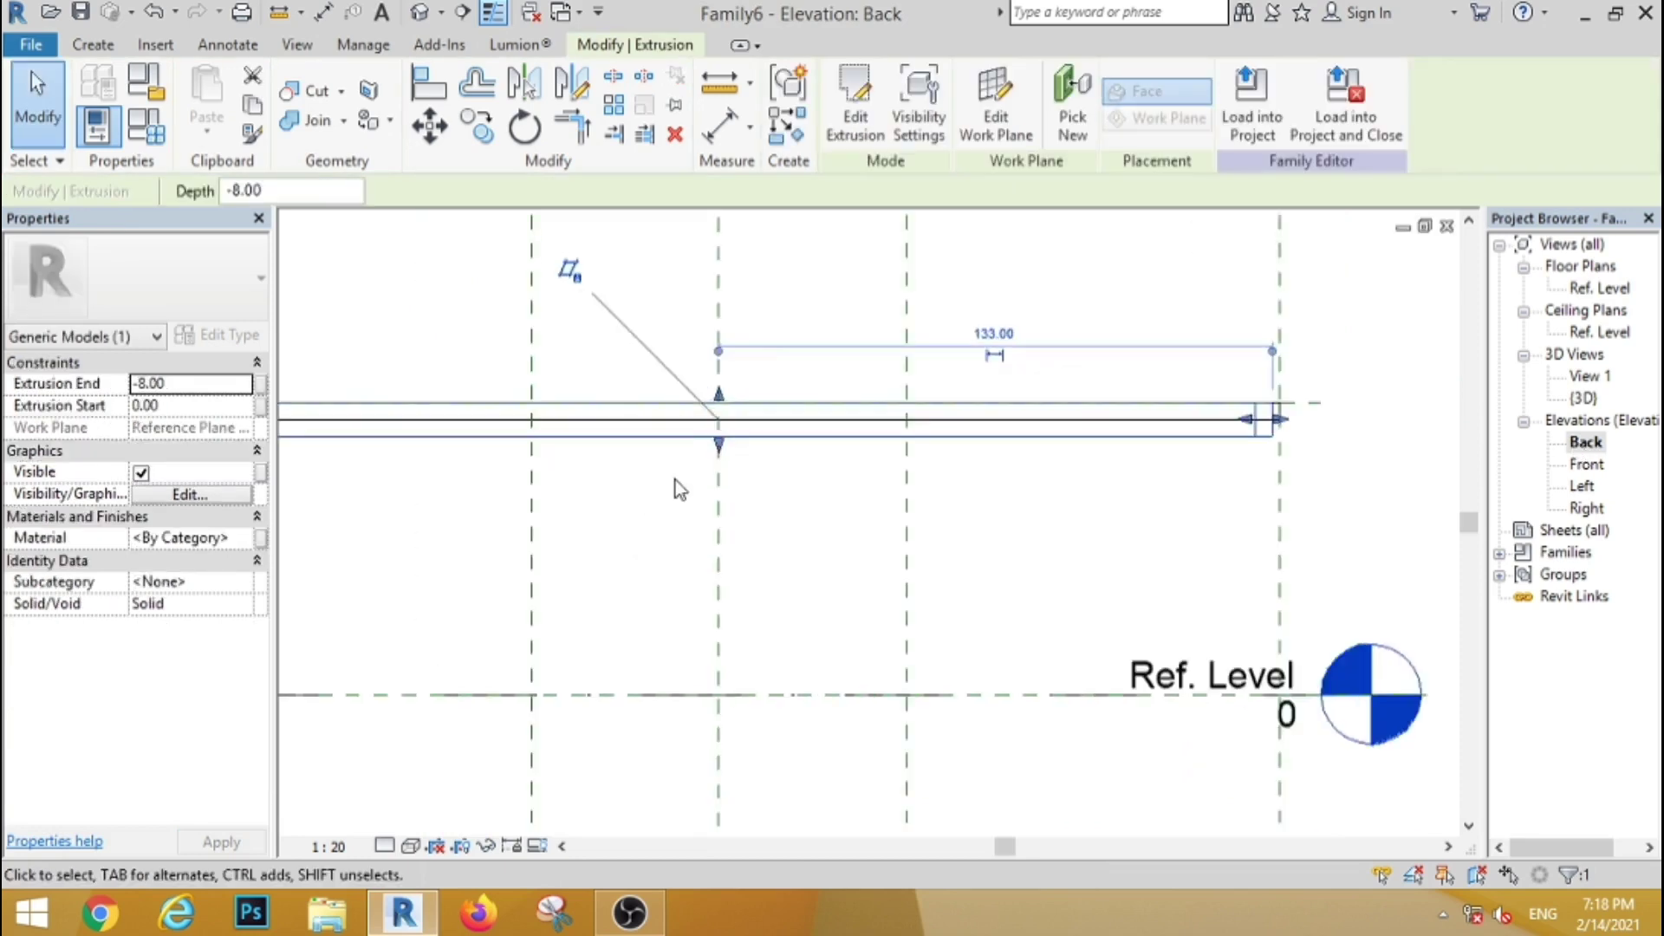
drag(777, 300, 778, 344)
click(867, 526)
click(422, 15)
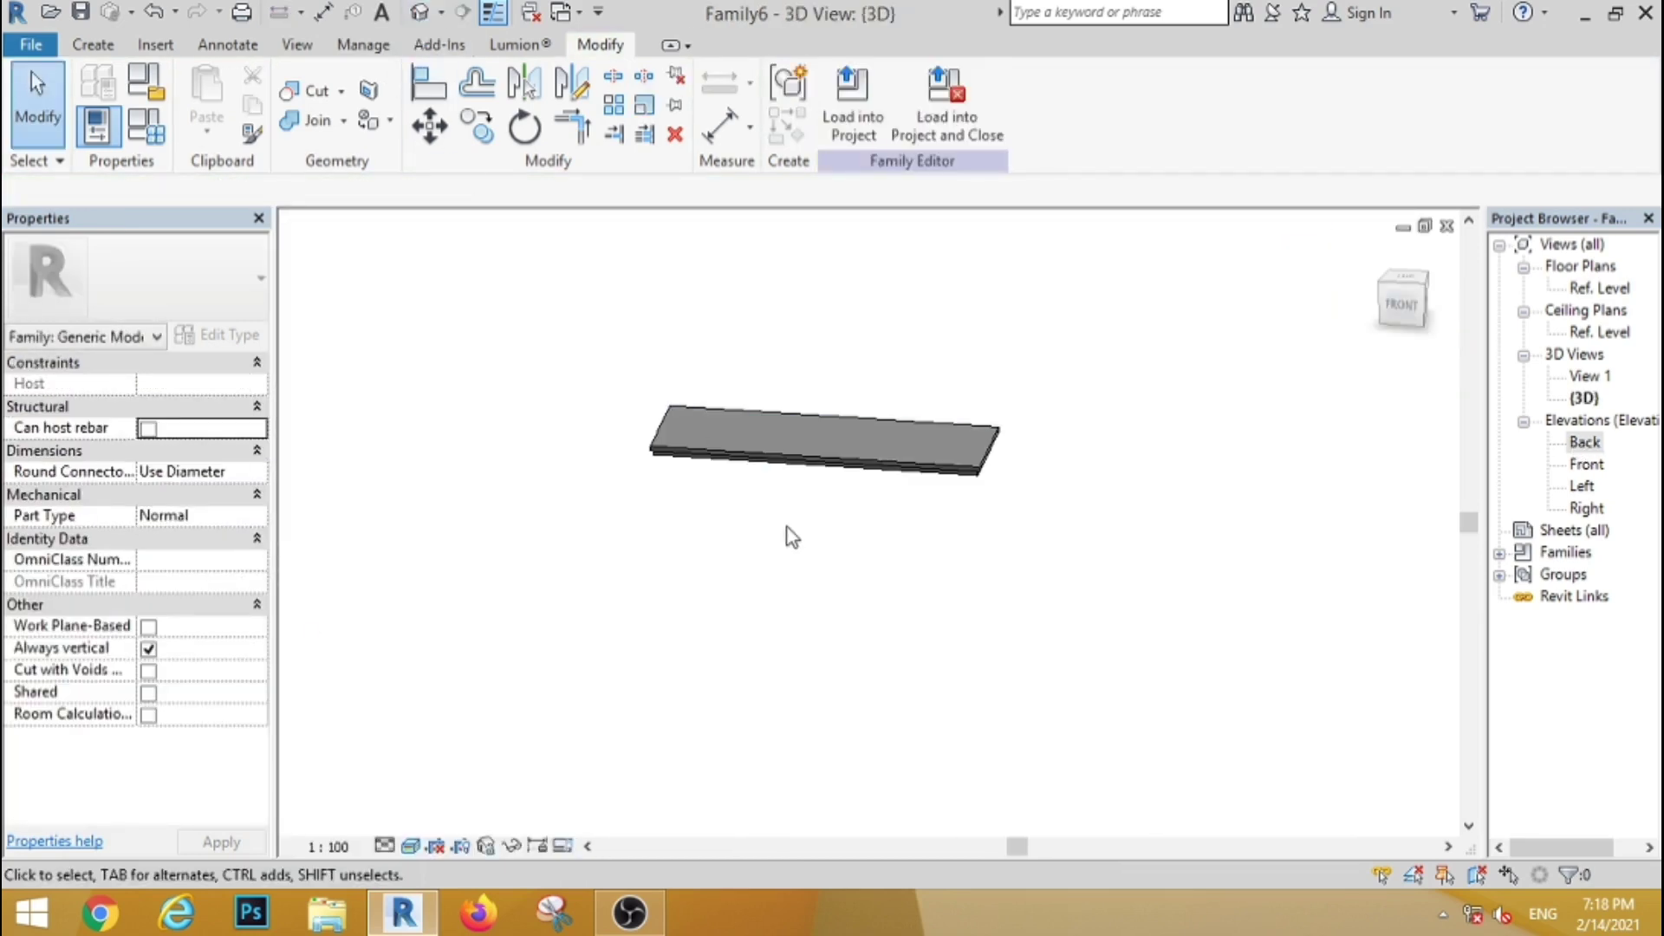
shift+middle_drag(954, 518, 846, 293)
scroll(869, 411, up, 5)
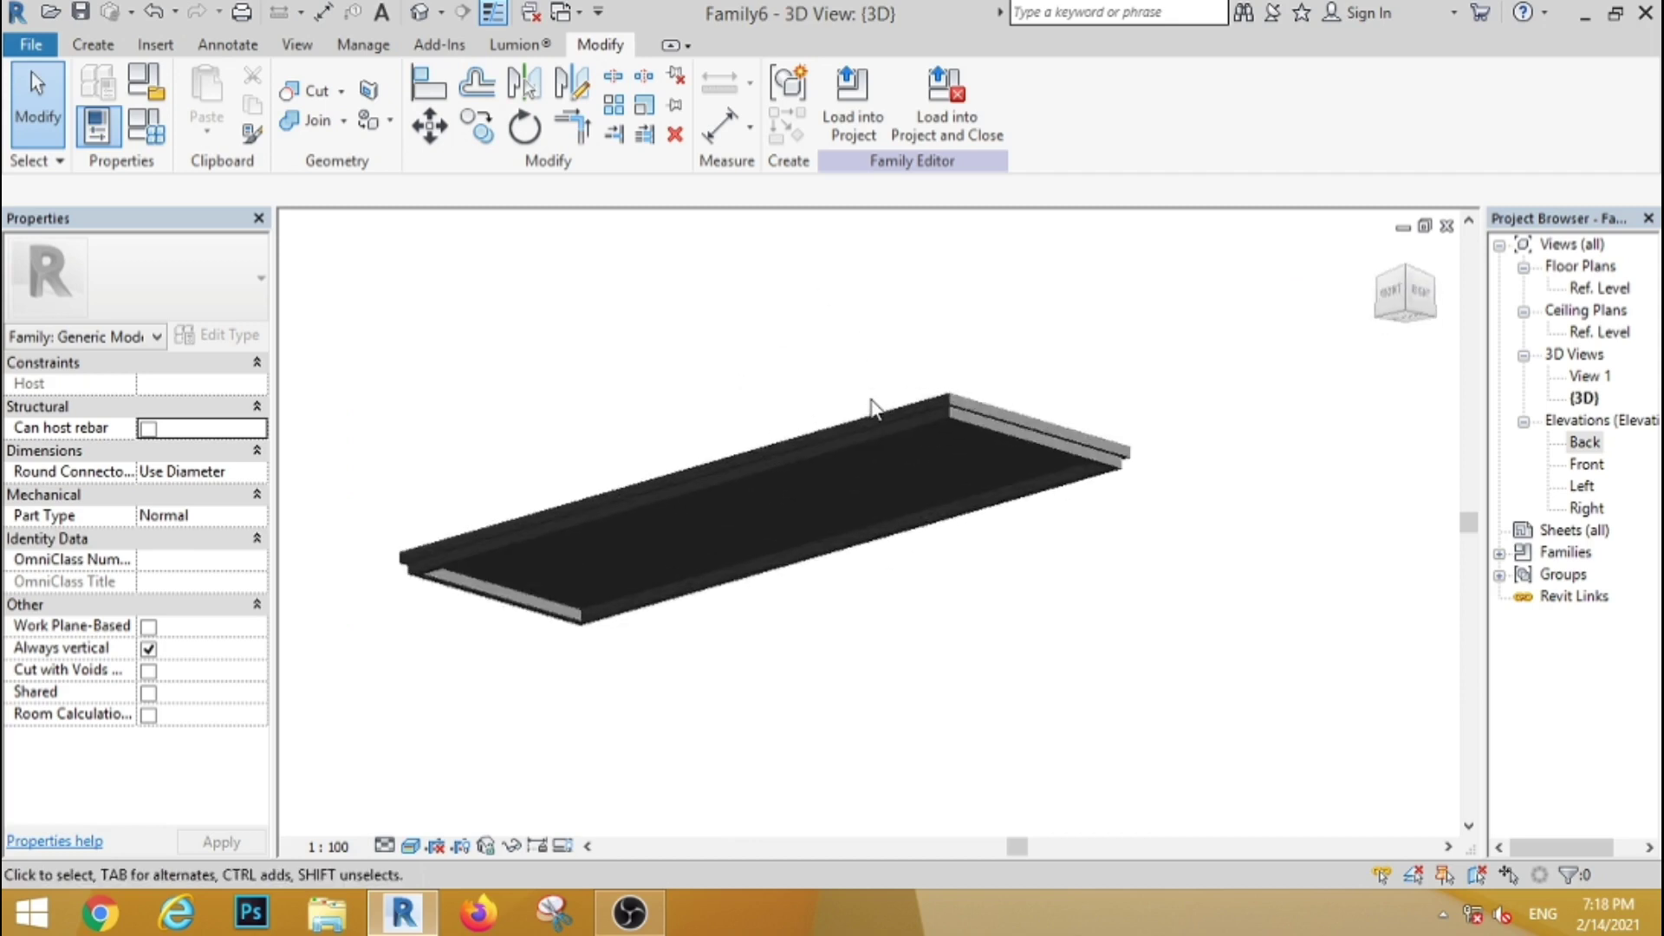
scroll(875, 410, down, 5)
shift+middle_drag(884, 364, 945, 607)
Step: Start a leg extrusion in the Ref. Level floor plan and sketch a 4 by 4 cm square in the frame's upper-left corner
double_click(1599, 288)
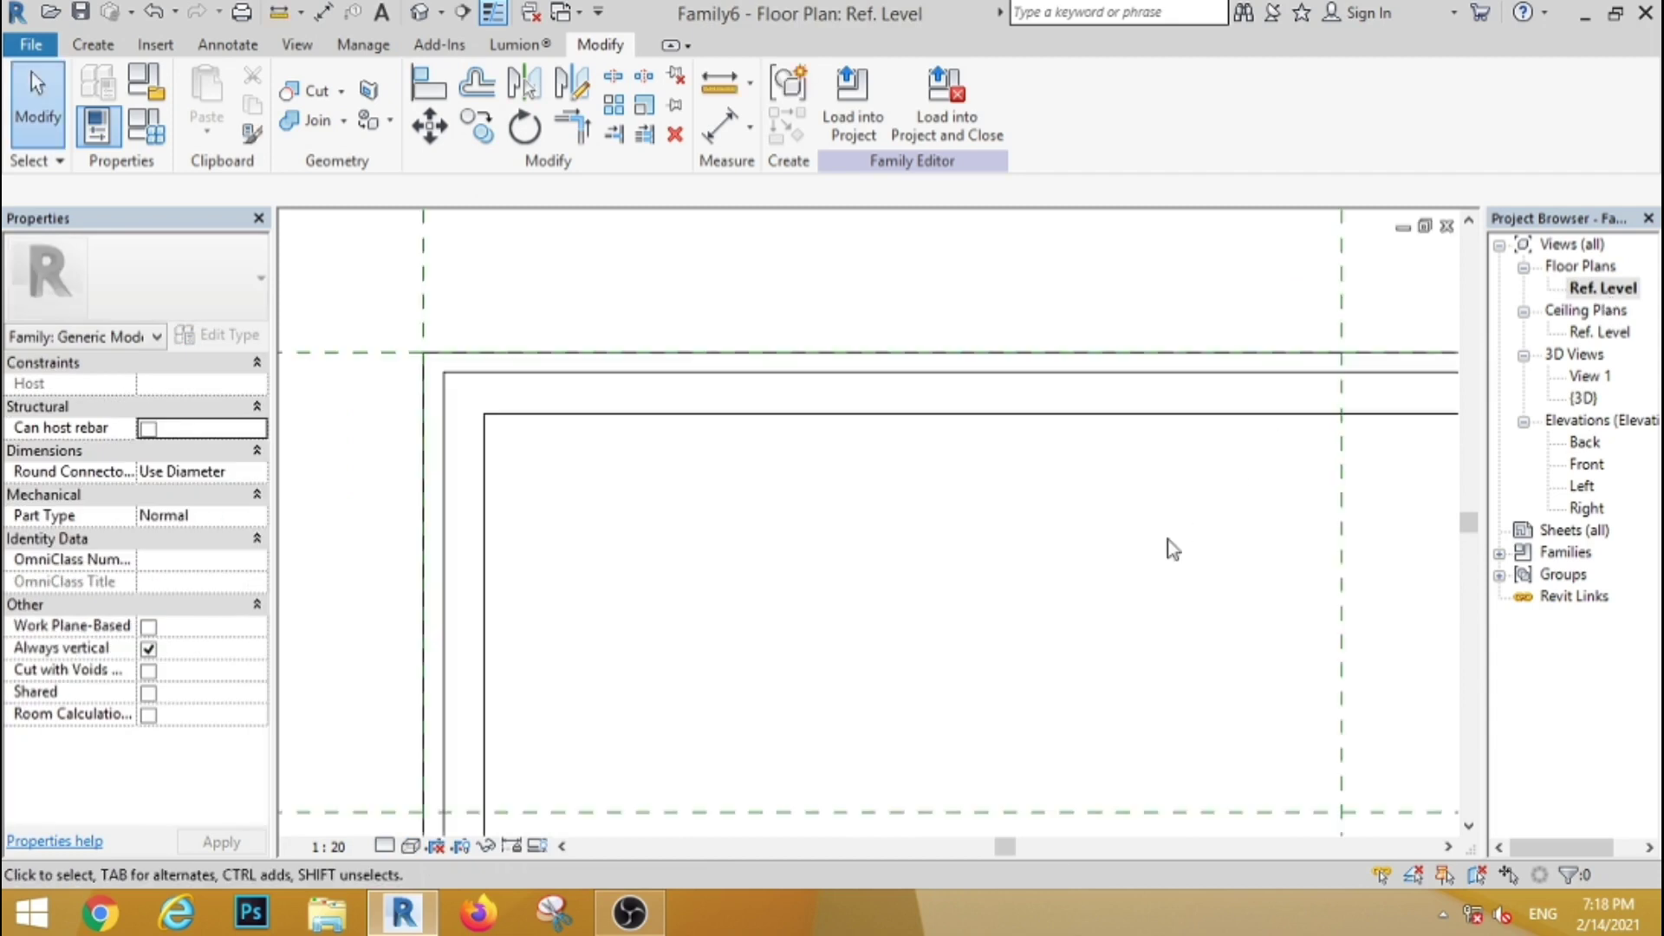
scroll(455, 563, down, 3)
click(93, 44)
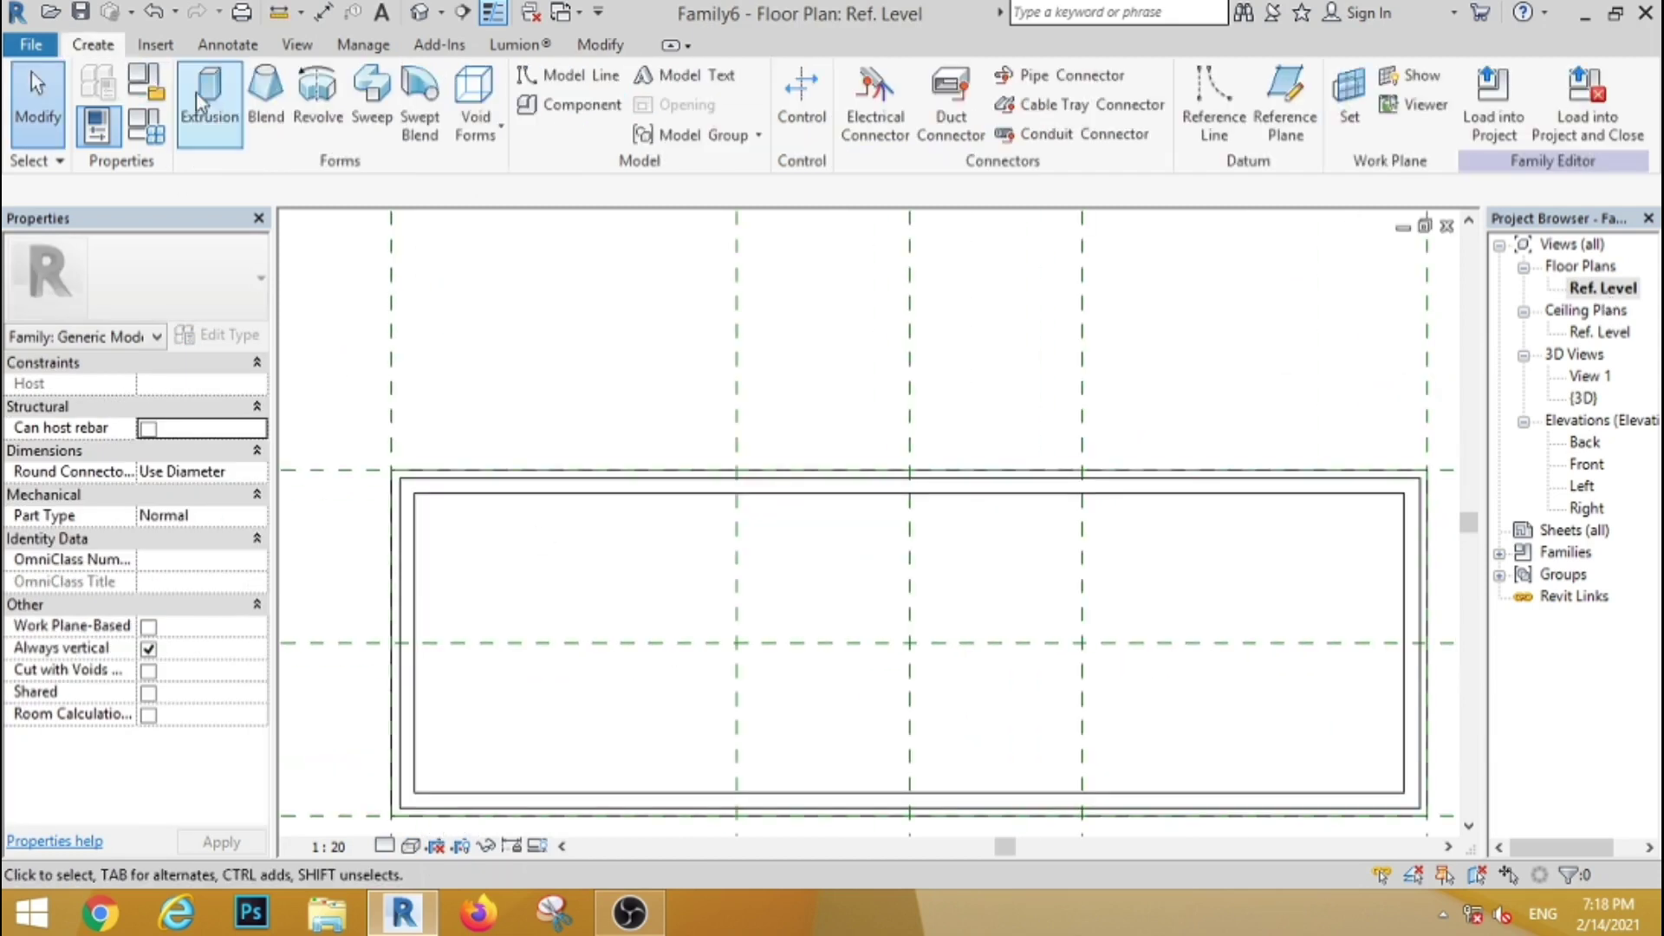
click(919, 79)
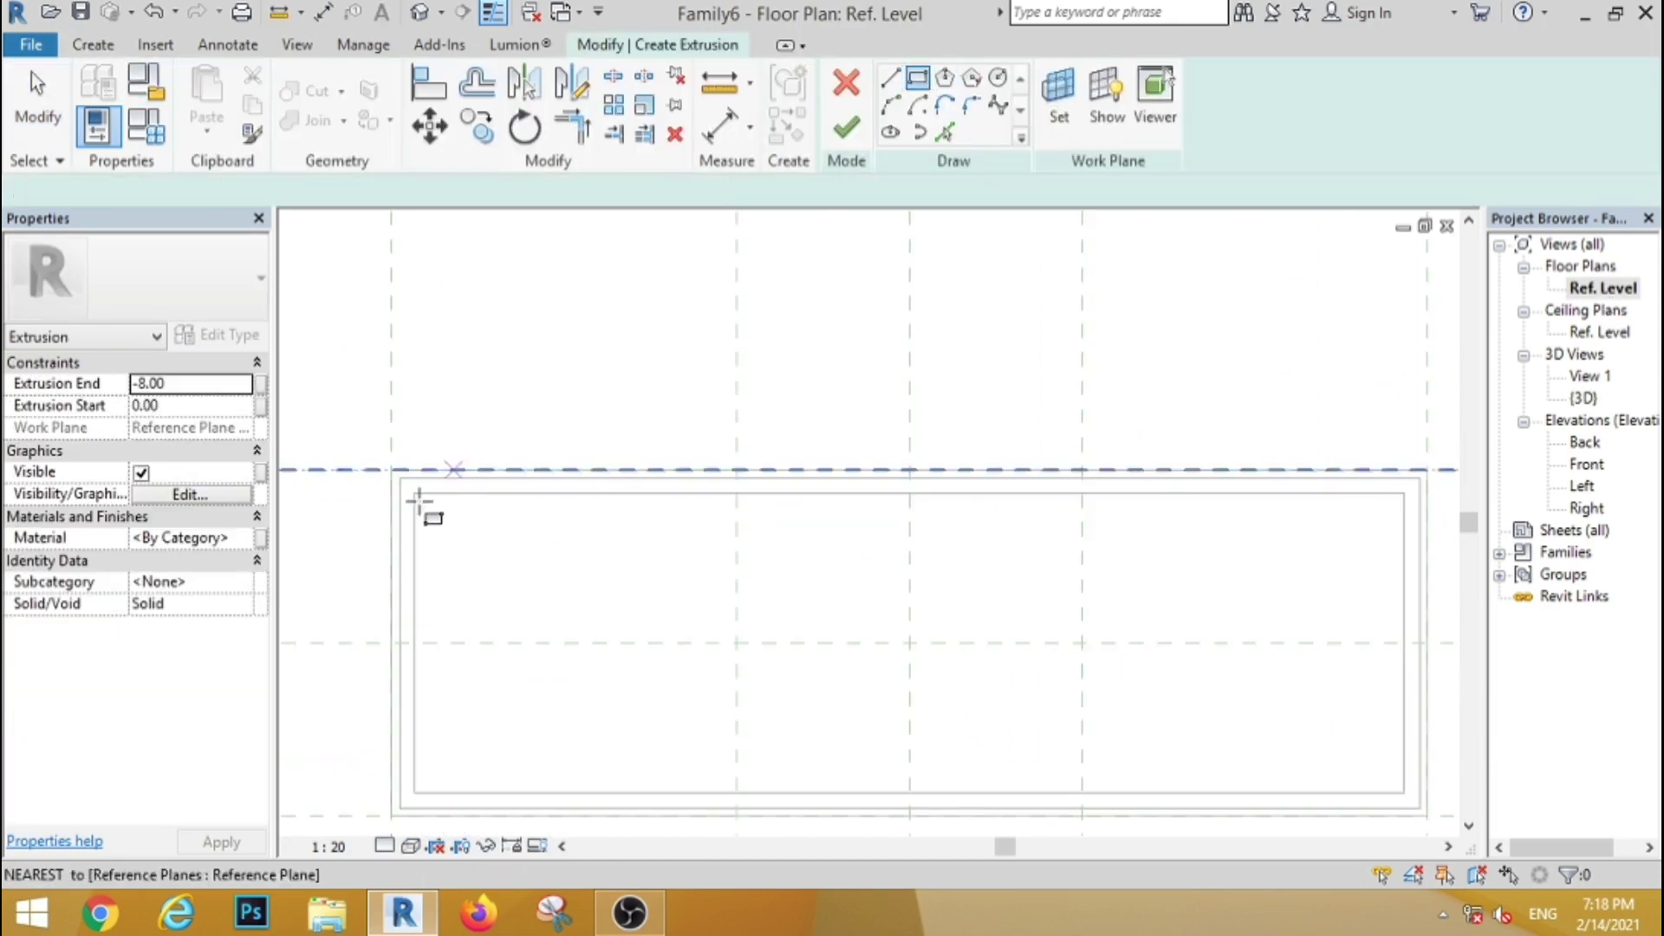
scroll(420, 507, up, 3)
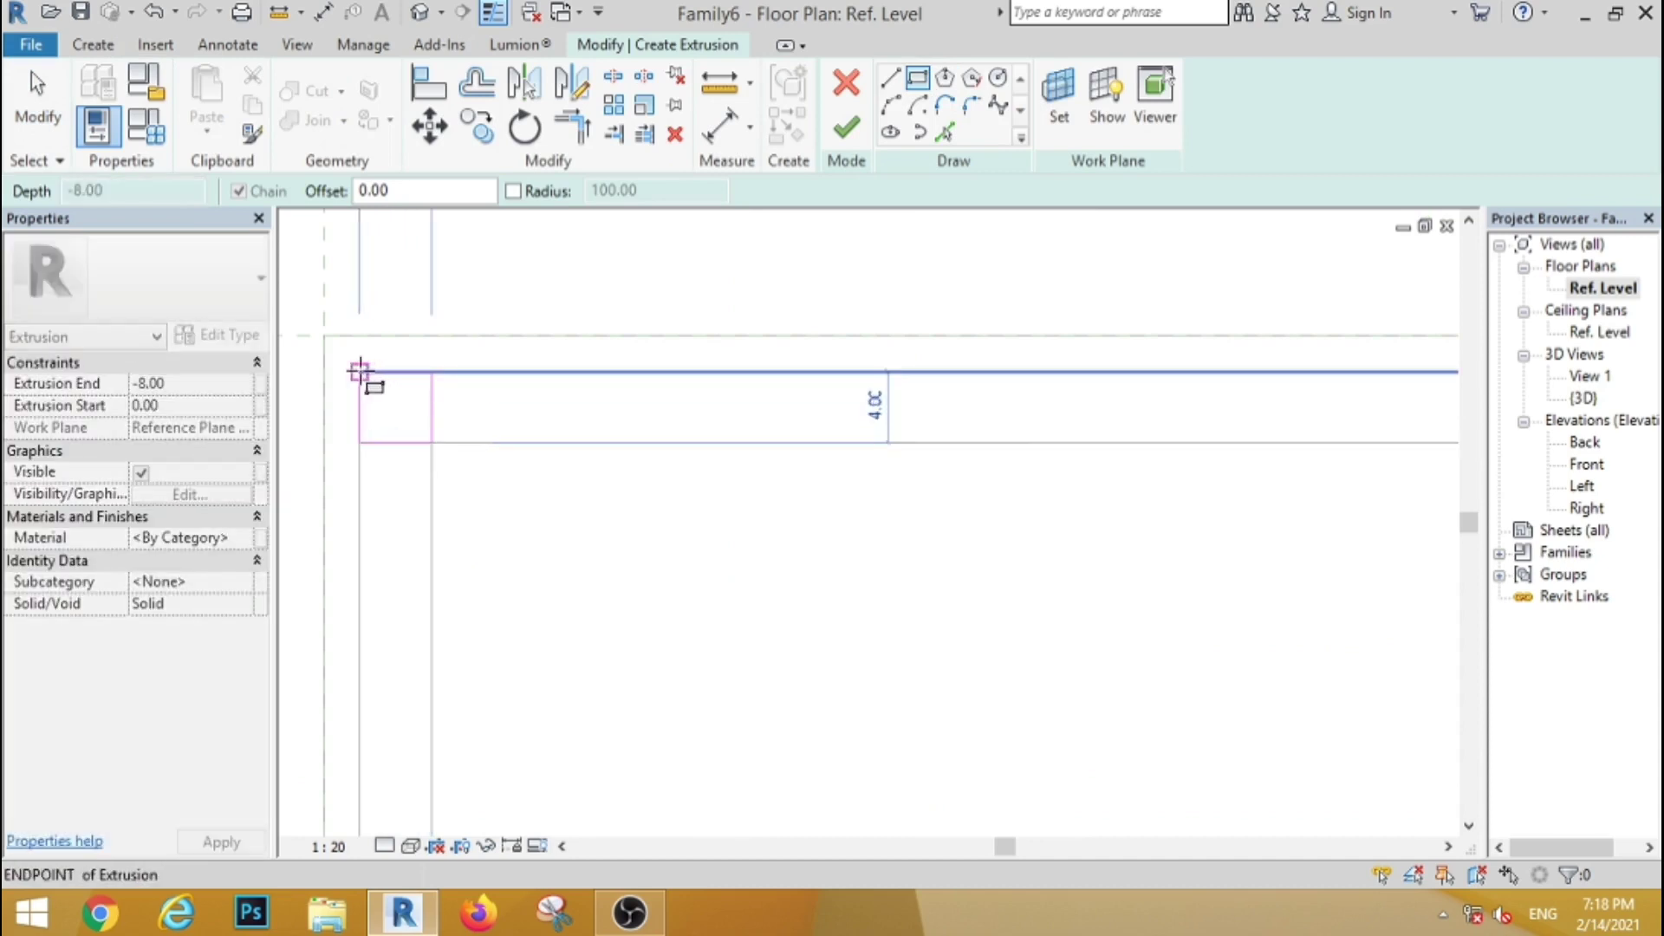
key(Escape)
key(Escape)
scroll(516, 490, down, 2)
scroll(531, 471, down, 3)
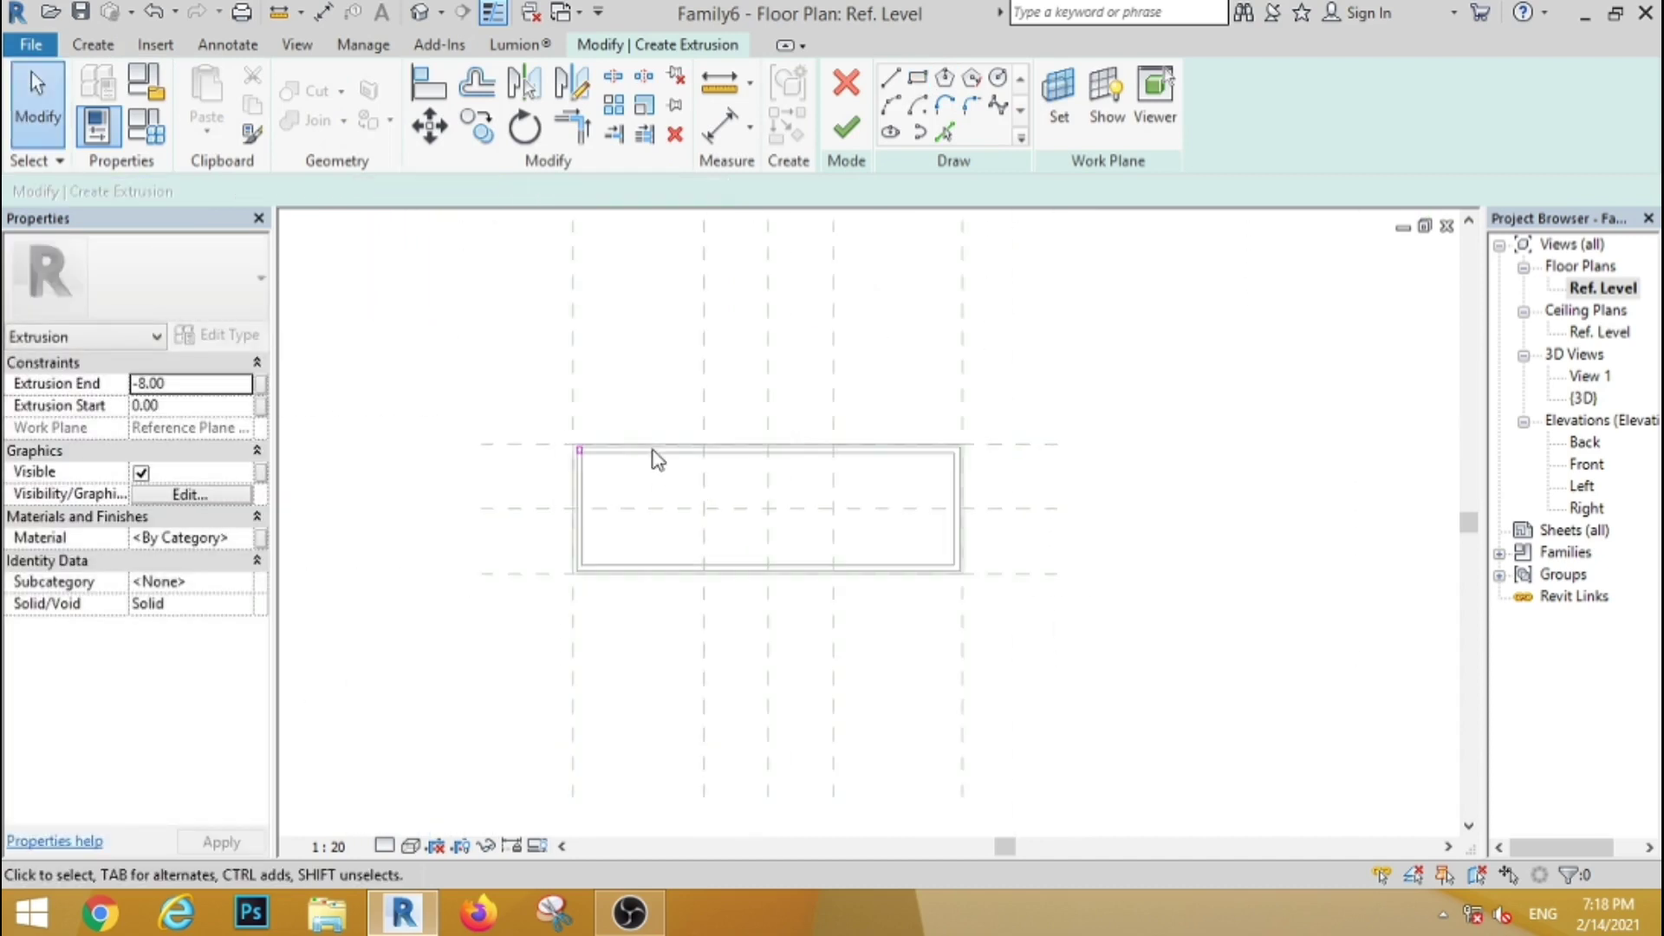
Step: Mirror the square leg profile about the Center (Left/Right) reference plane
drag(405, 324, 518, 525)
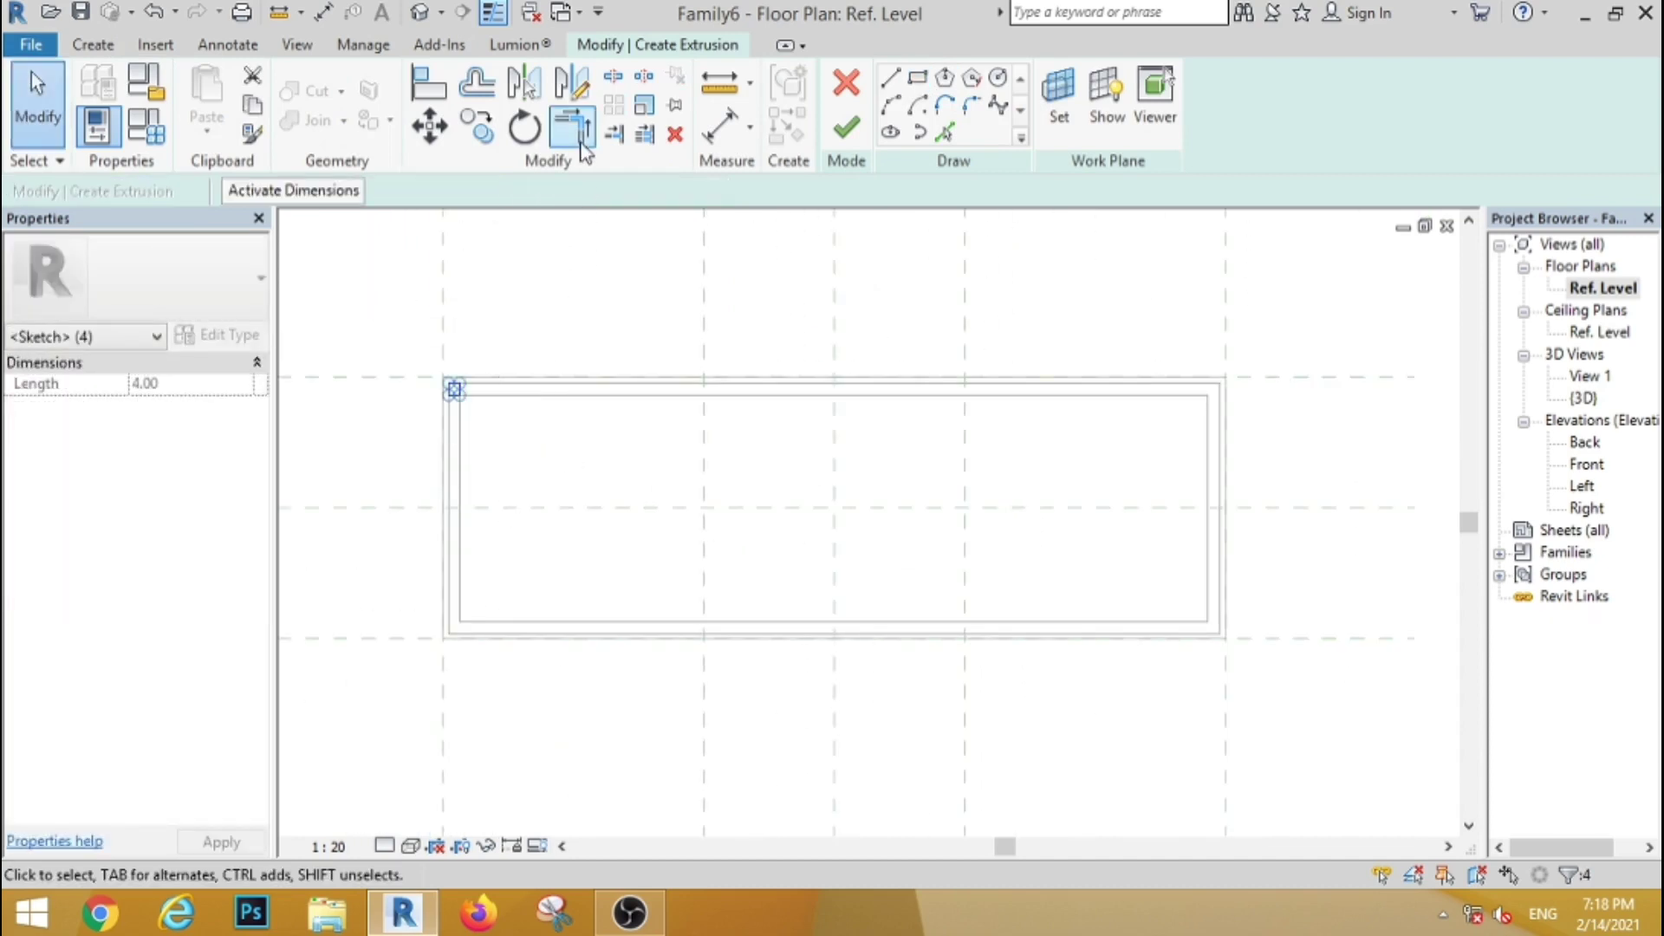
click(520, 87)
click(837, 446)
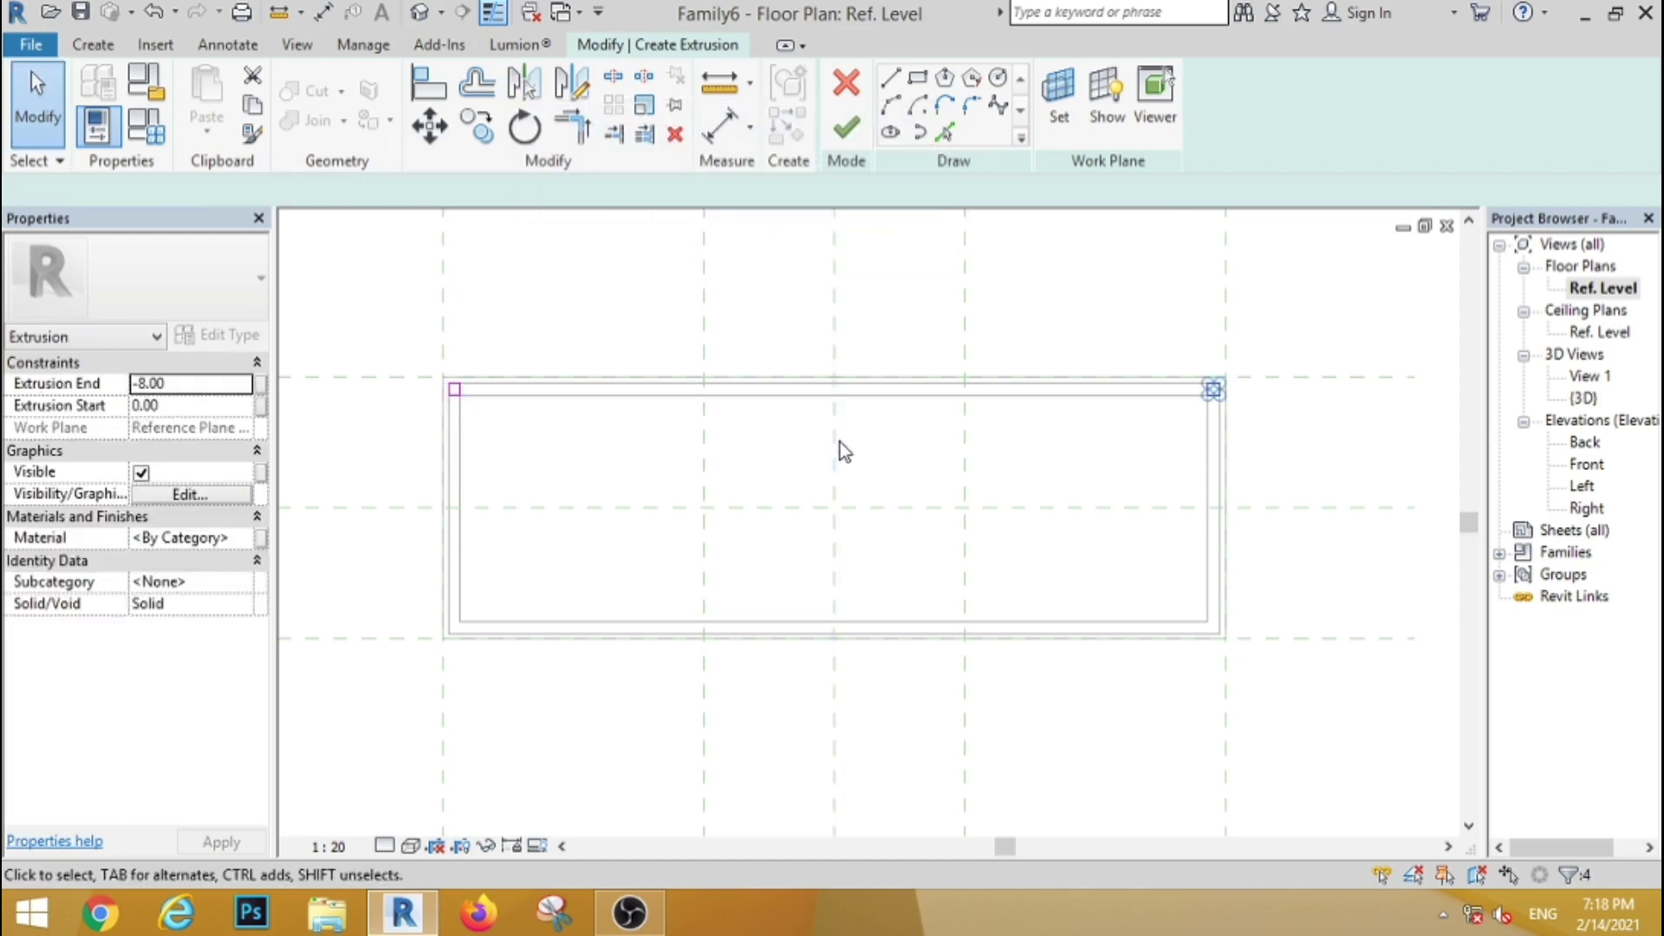
Step: Mirror both leg profiles about the horizontal centre reference plane and finish the extrusion of the four legs
drag(360, 274, 1274, 510)
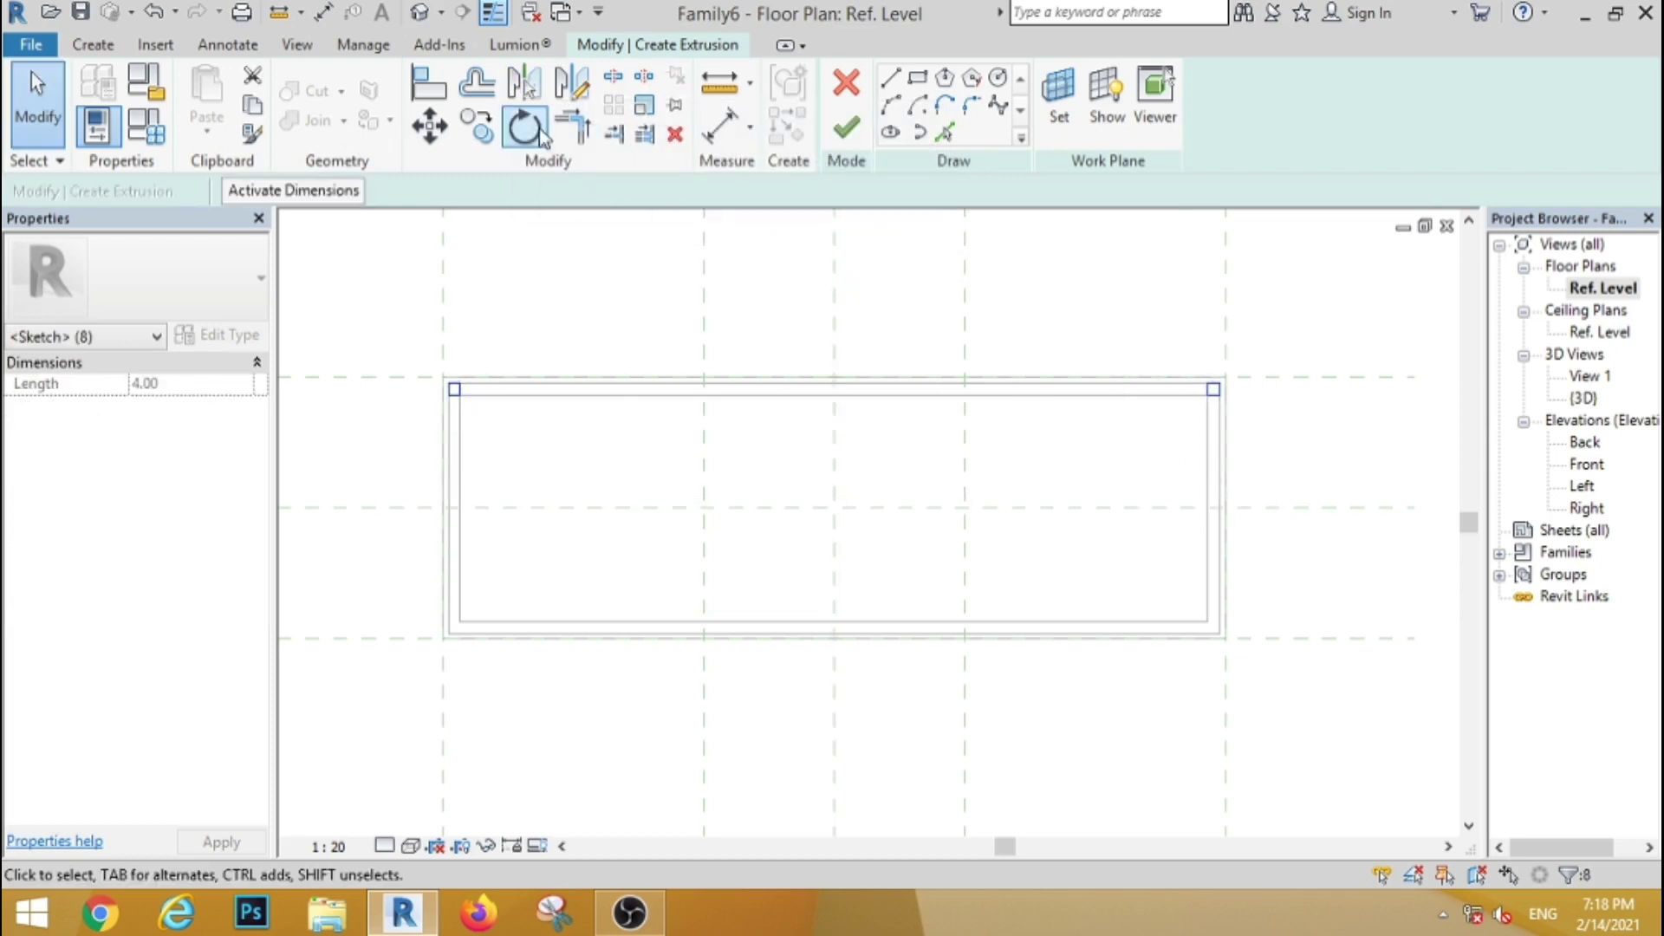
click(821, 471)
key(m)
key(m)
click(842, 508)
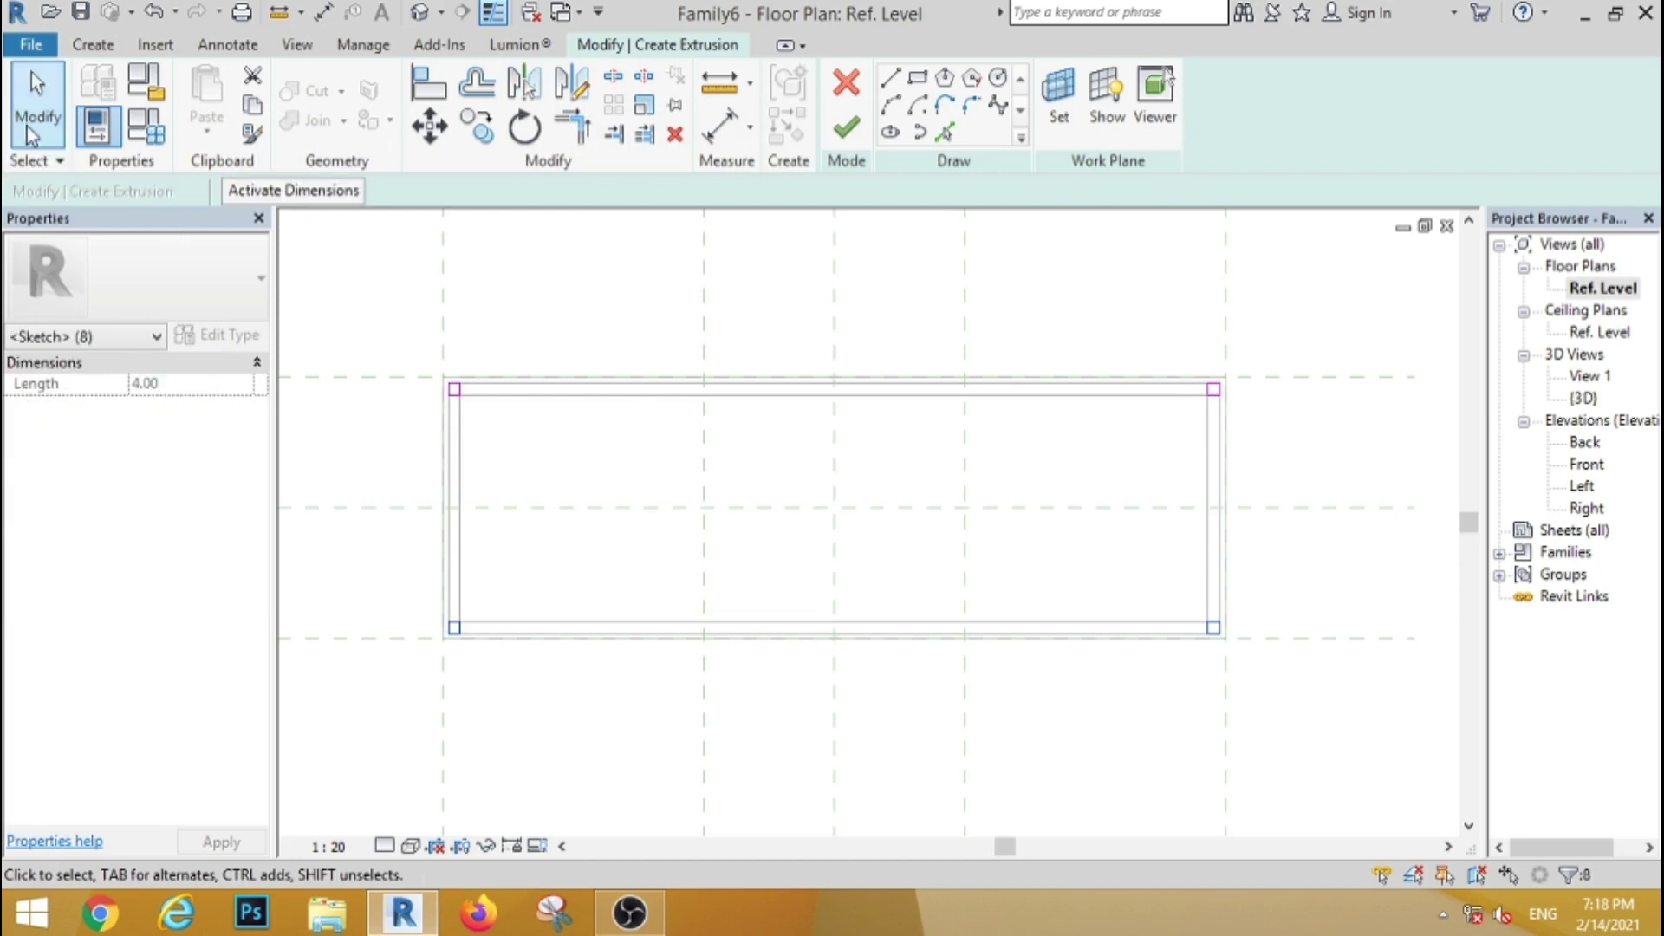
click(824, 272)
click(847, 130)
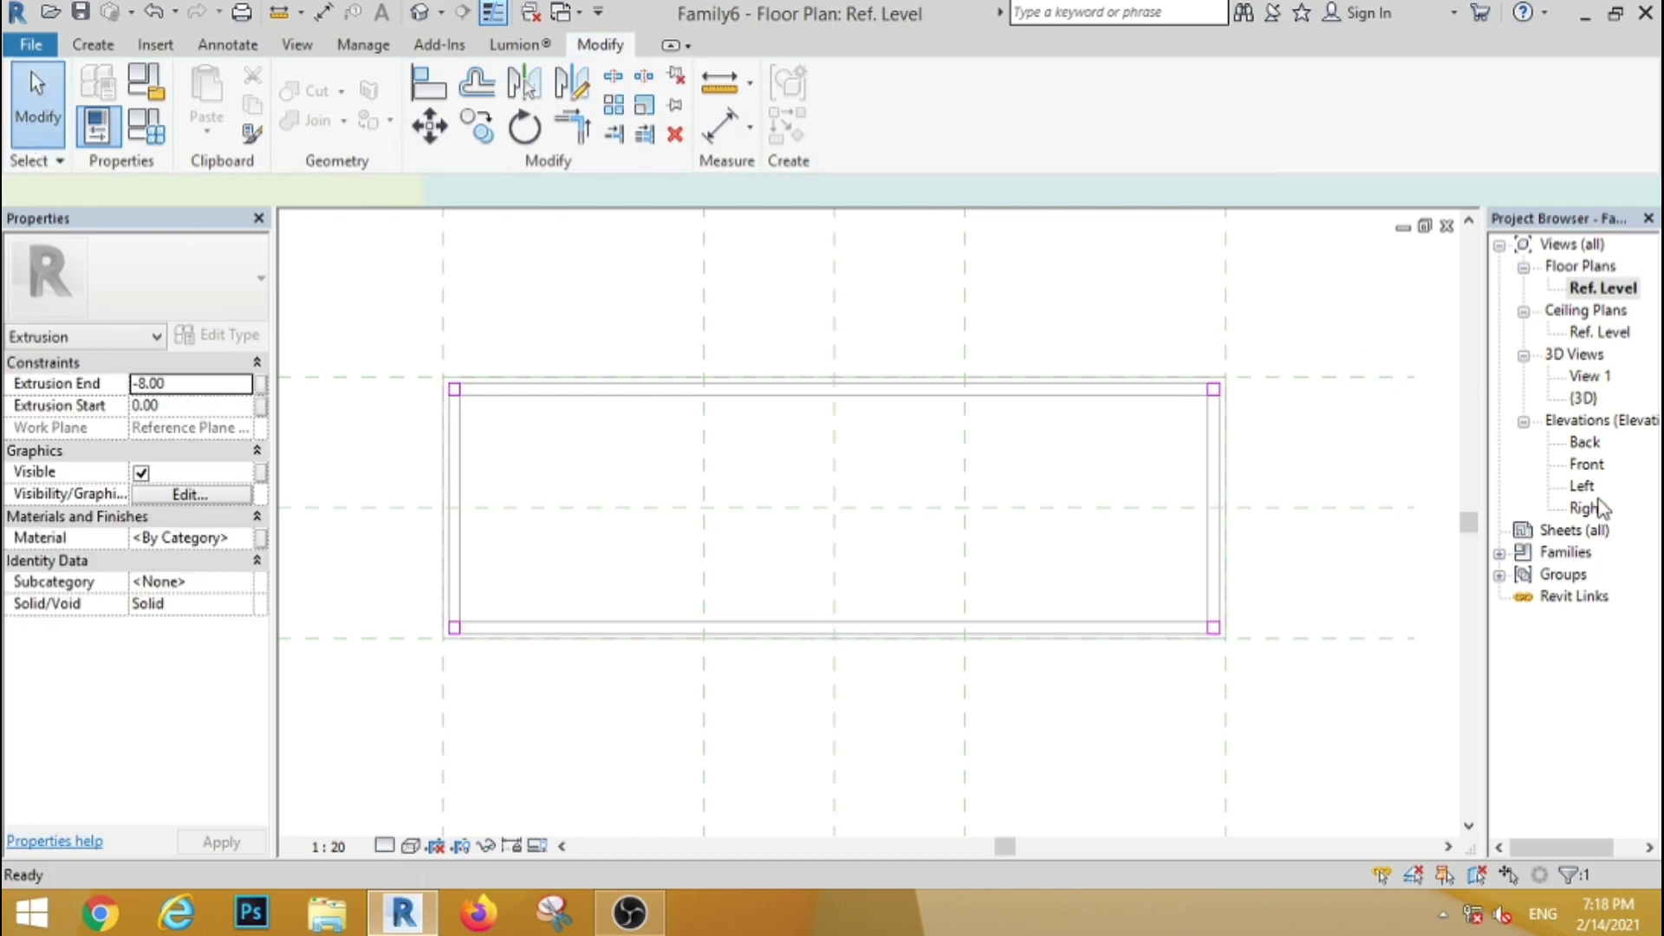
Step: In the Back elevation, stretch the legs' lower face down to the Ref. Level, giving an extrusion end of -70 cm
double_click(1585, 442)
scroll(769, 417, down, 4)
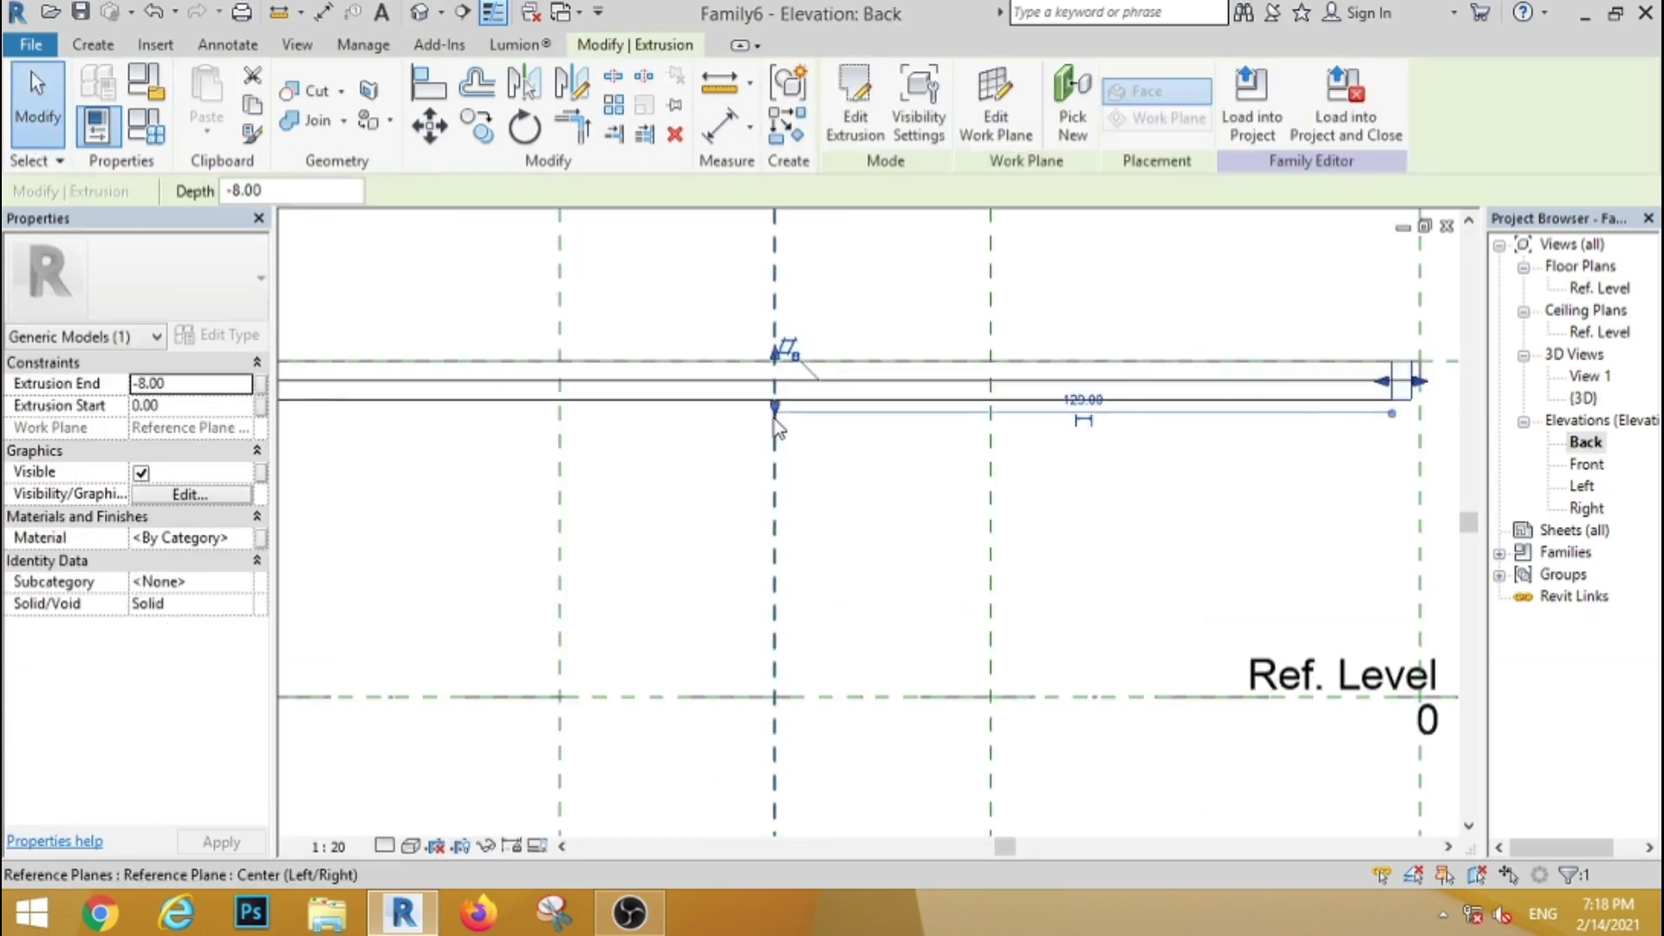
scroll(768, 483, up, 6)
scroll(726, 342, up, 3)
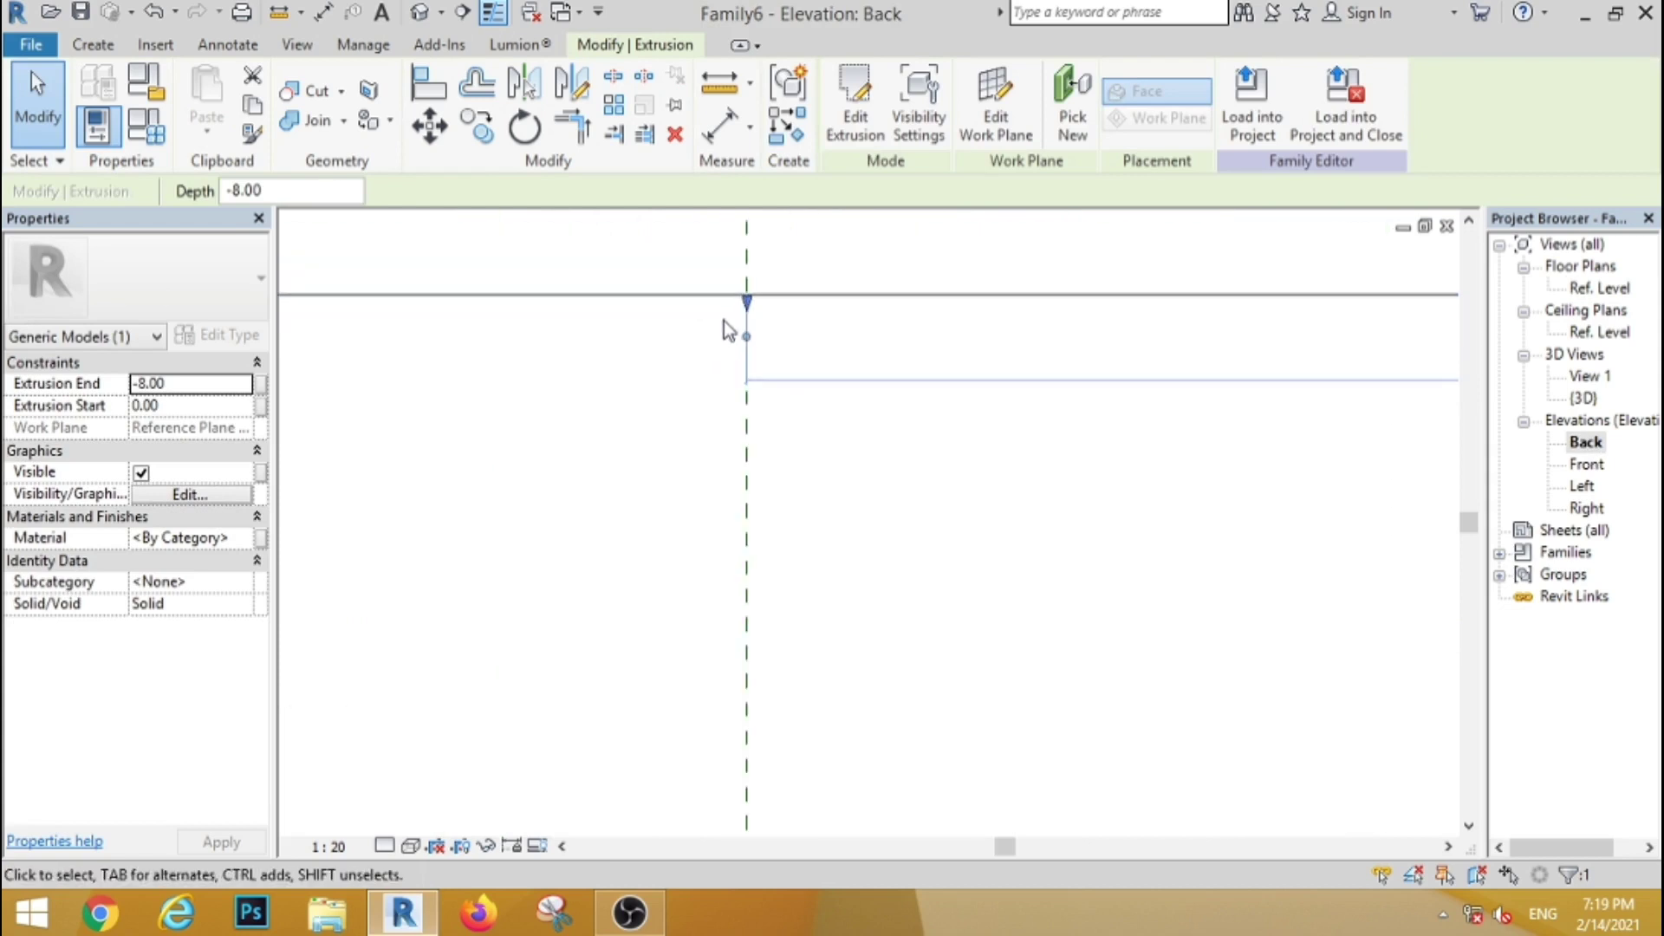
drag(747, 304, 731, 713)
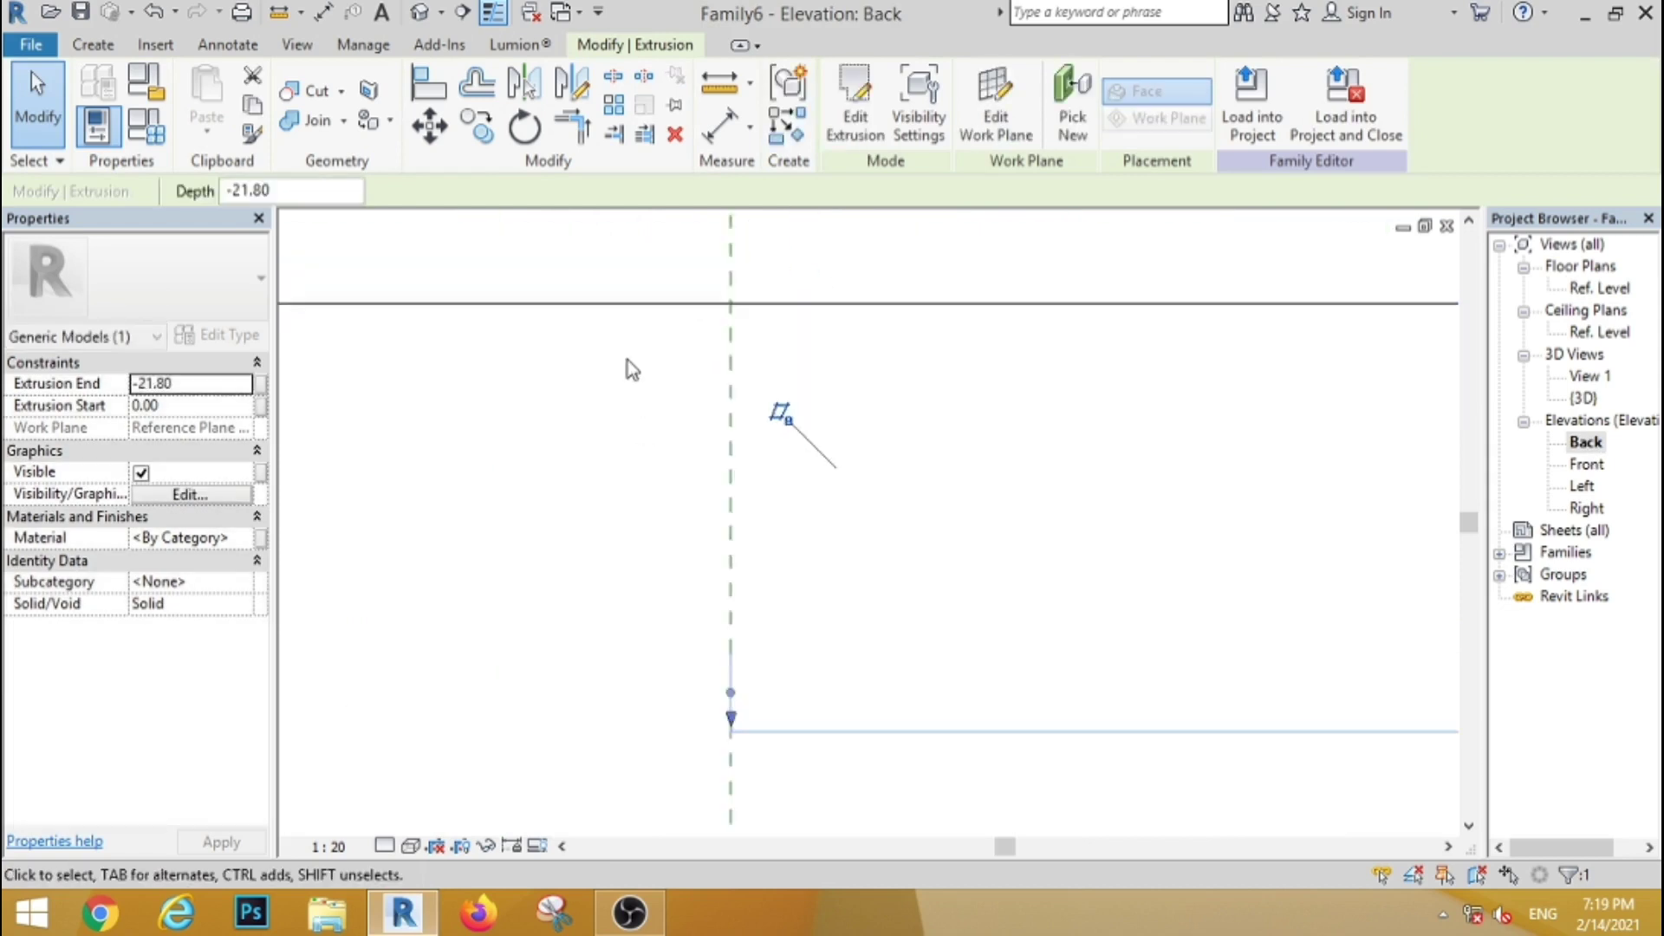
scroll(687, 613, down, 3)
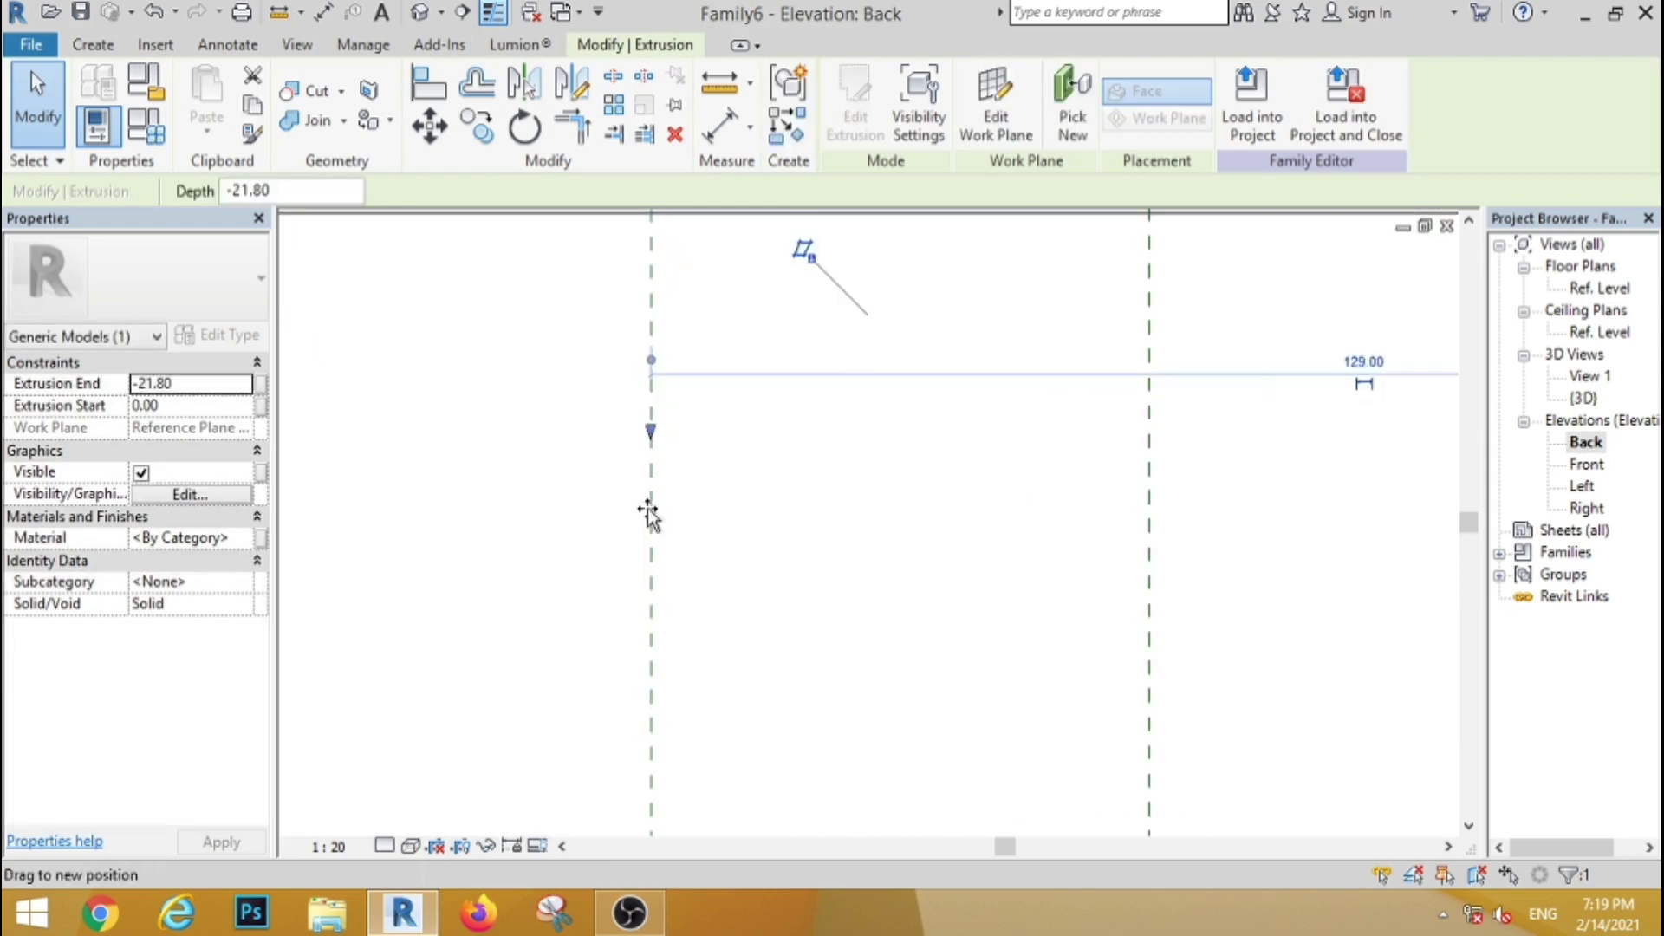
drag(648, 515, 642, 743)
scroll(668, 624, up, 4)
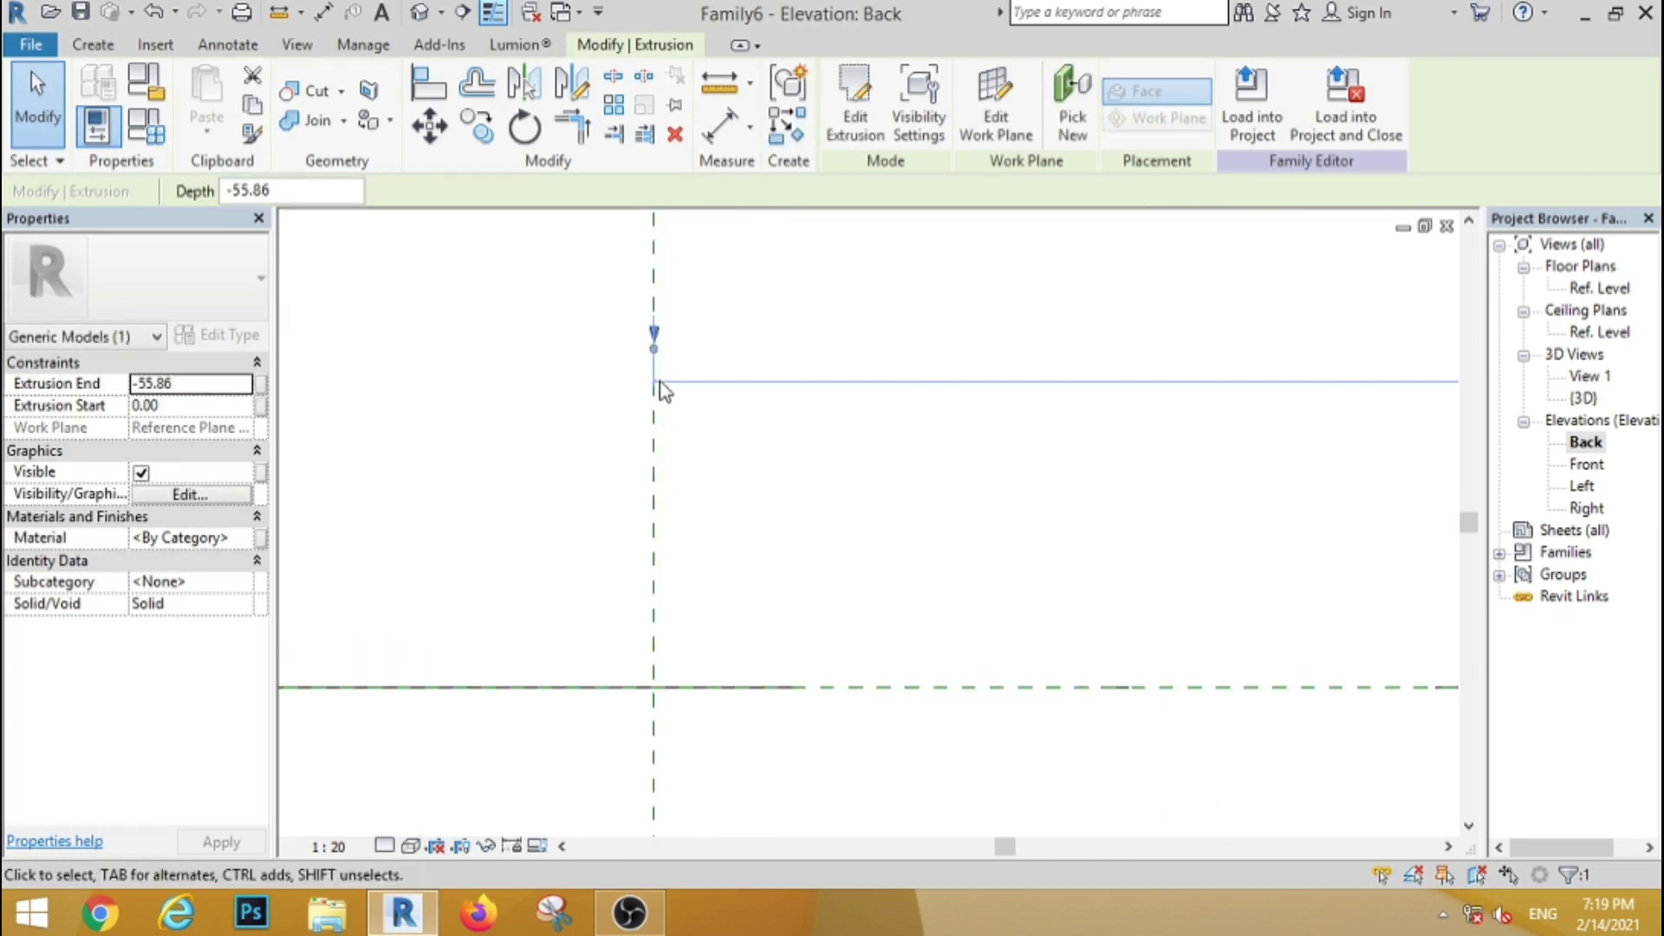
drag(658, 658, 661, 694)
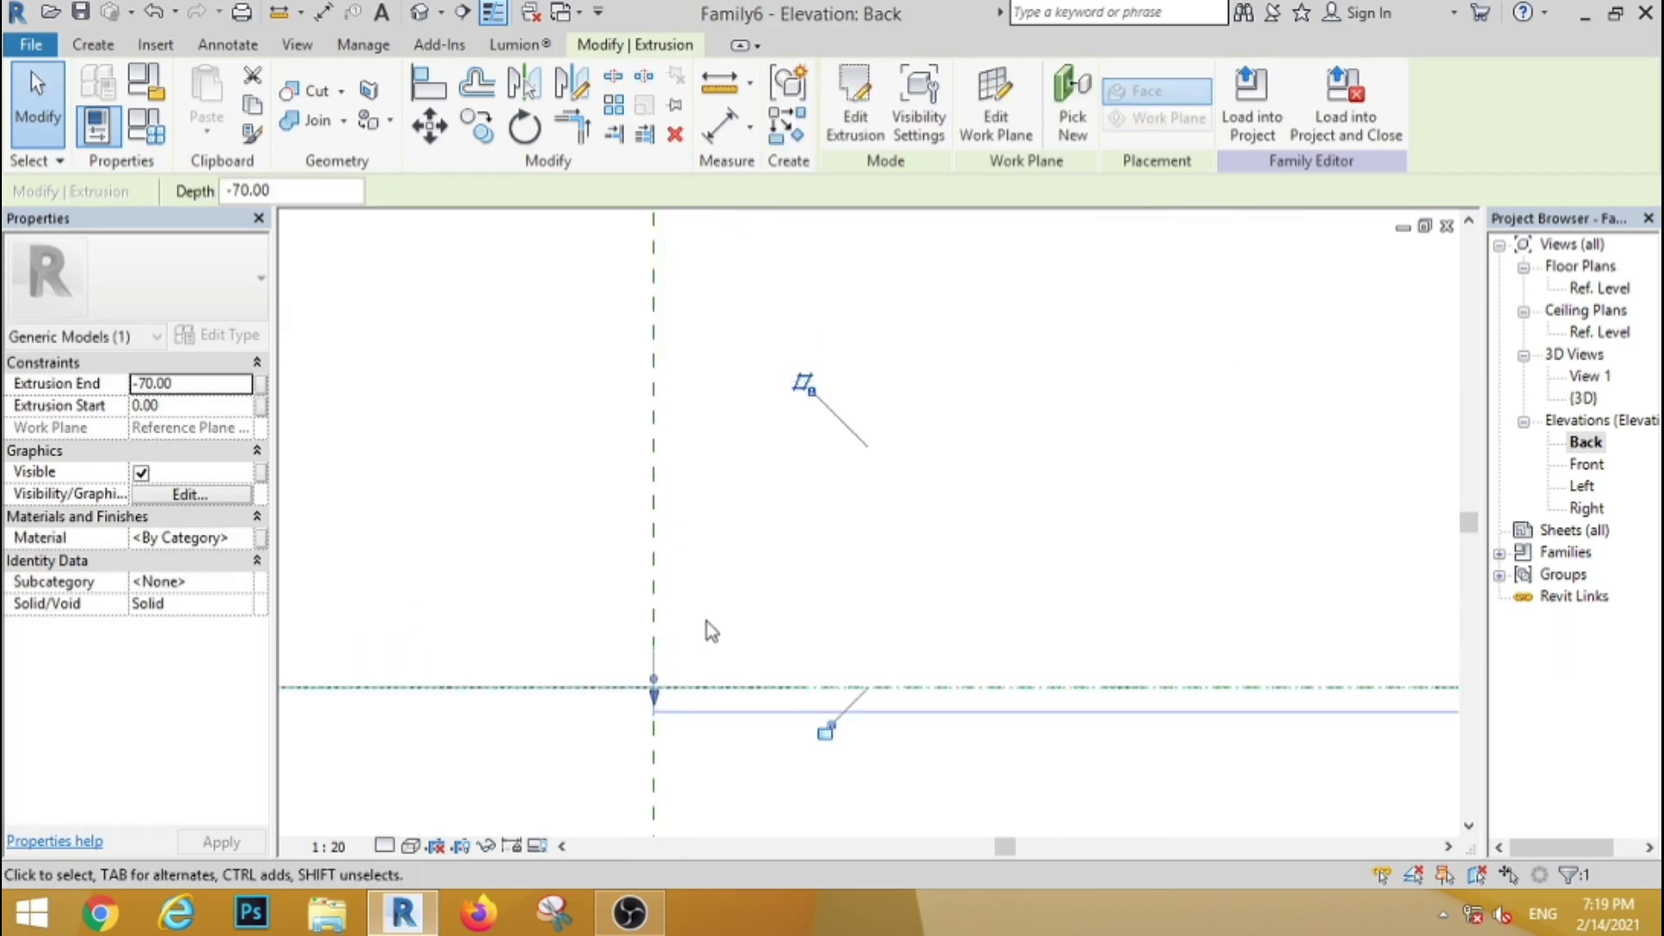
Step: Lower the legs' upper face to the frame's underside, giving an extrusion start of -8 cm
scroll(706, 632, down, 3)
scroll(663, 414, up, 3)
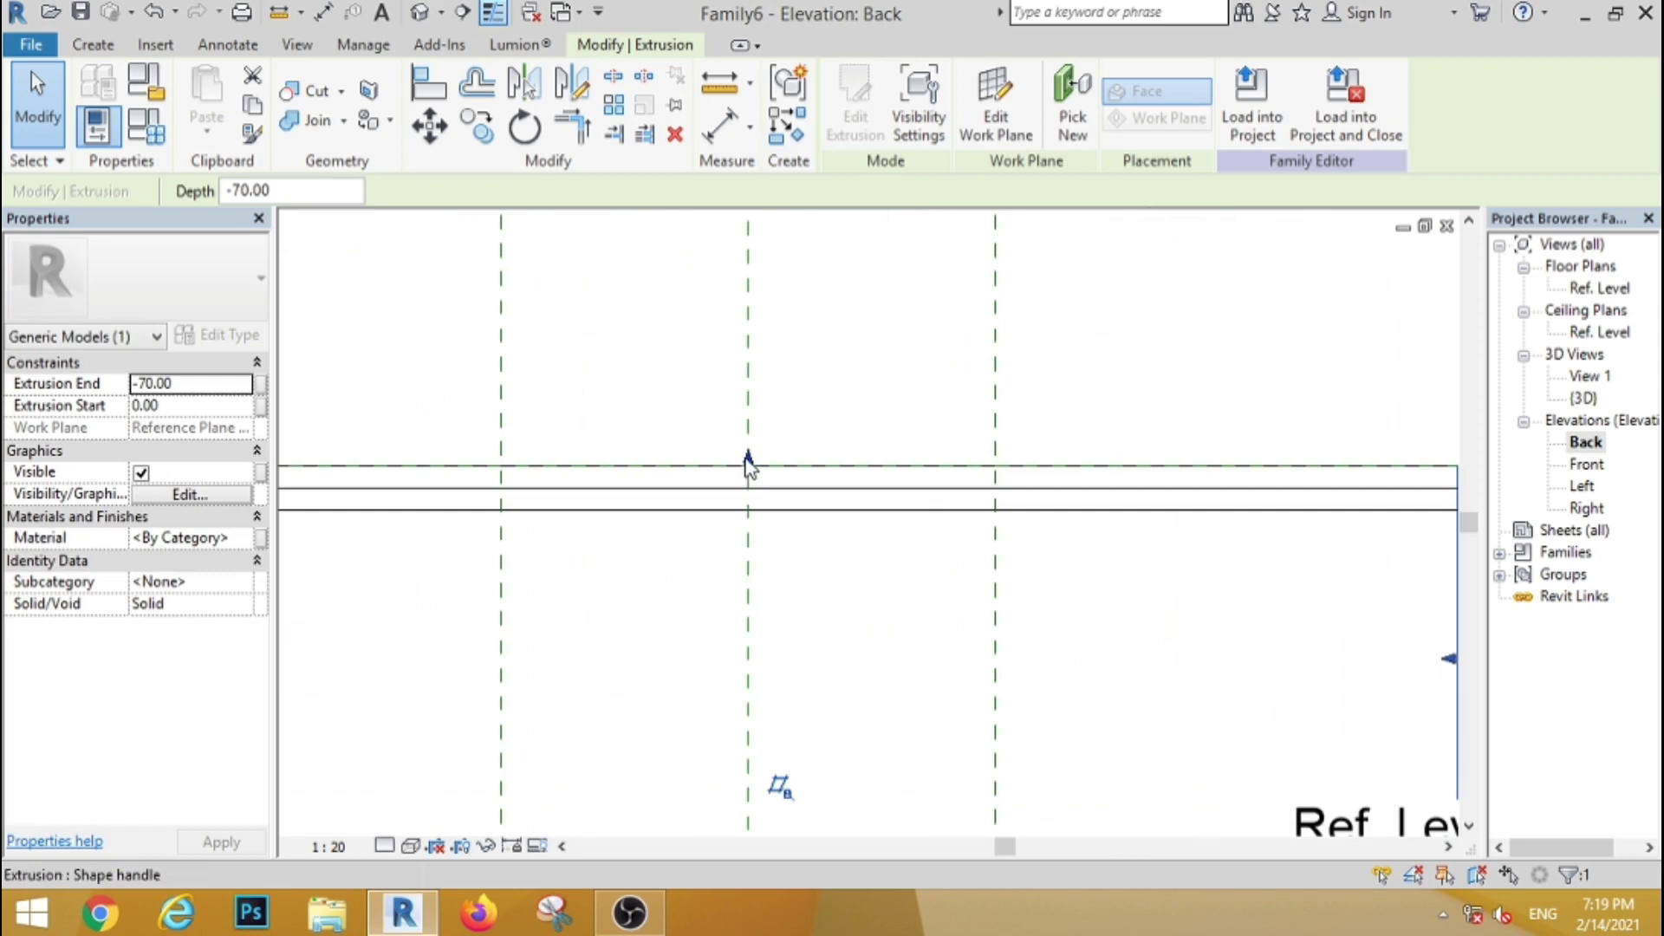
drag(746, 516, 748, 510)
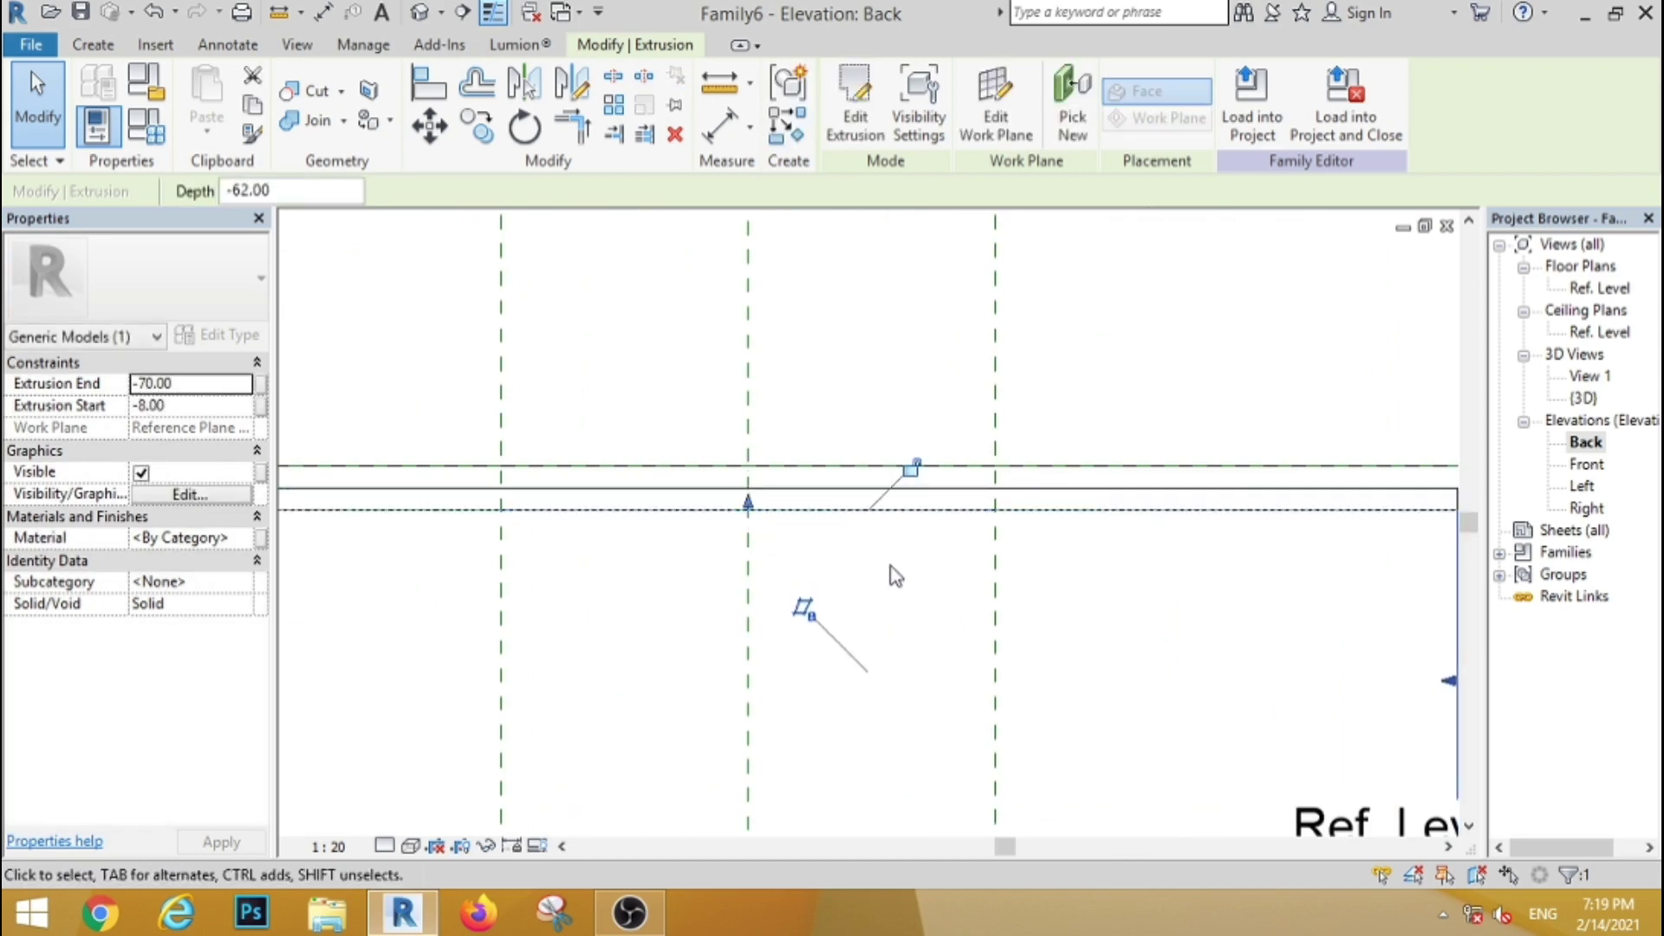
click(891, 567)
scroll(673, 435, down, 3)
Step: Select all parts of the table in the 3D view, assign them the Birch material, and check the finish
click(419, 17)
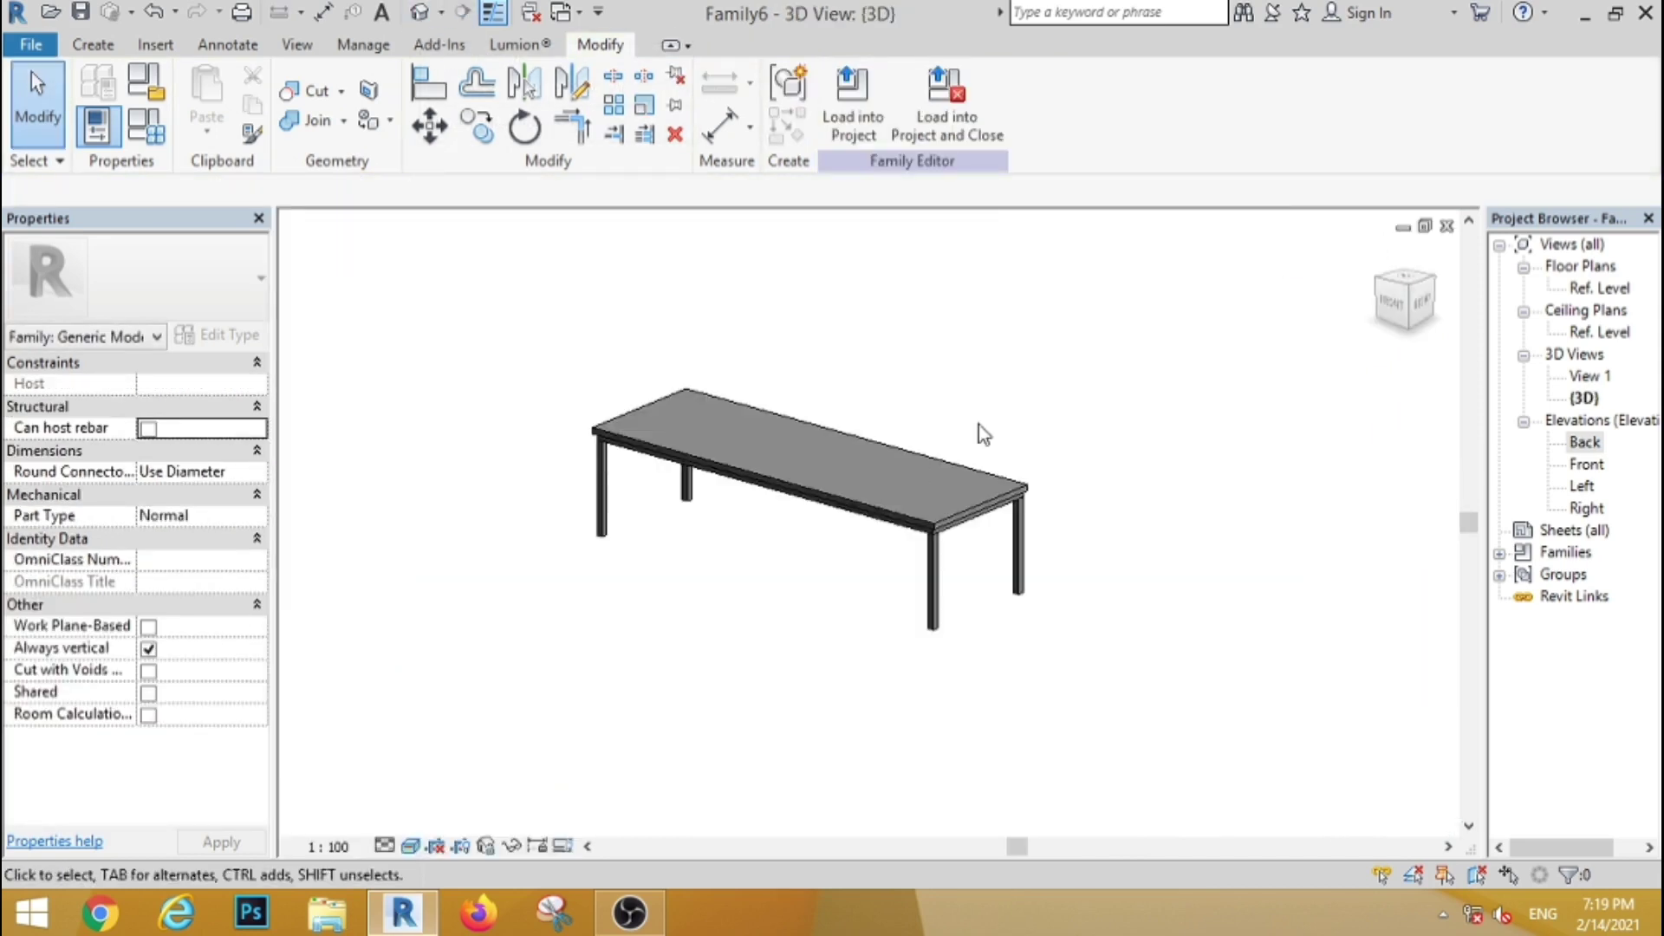
shift+middle_drag(1068, 447, 772, 572)
drag(1121, 328, 459, 679)
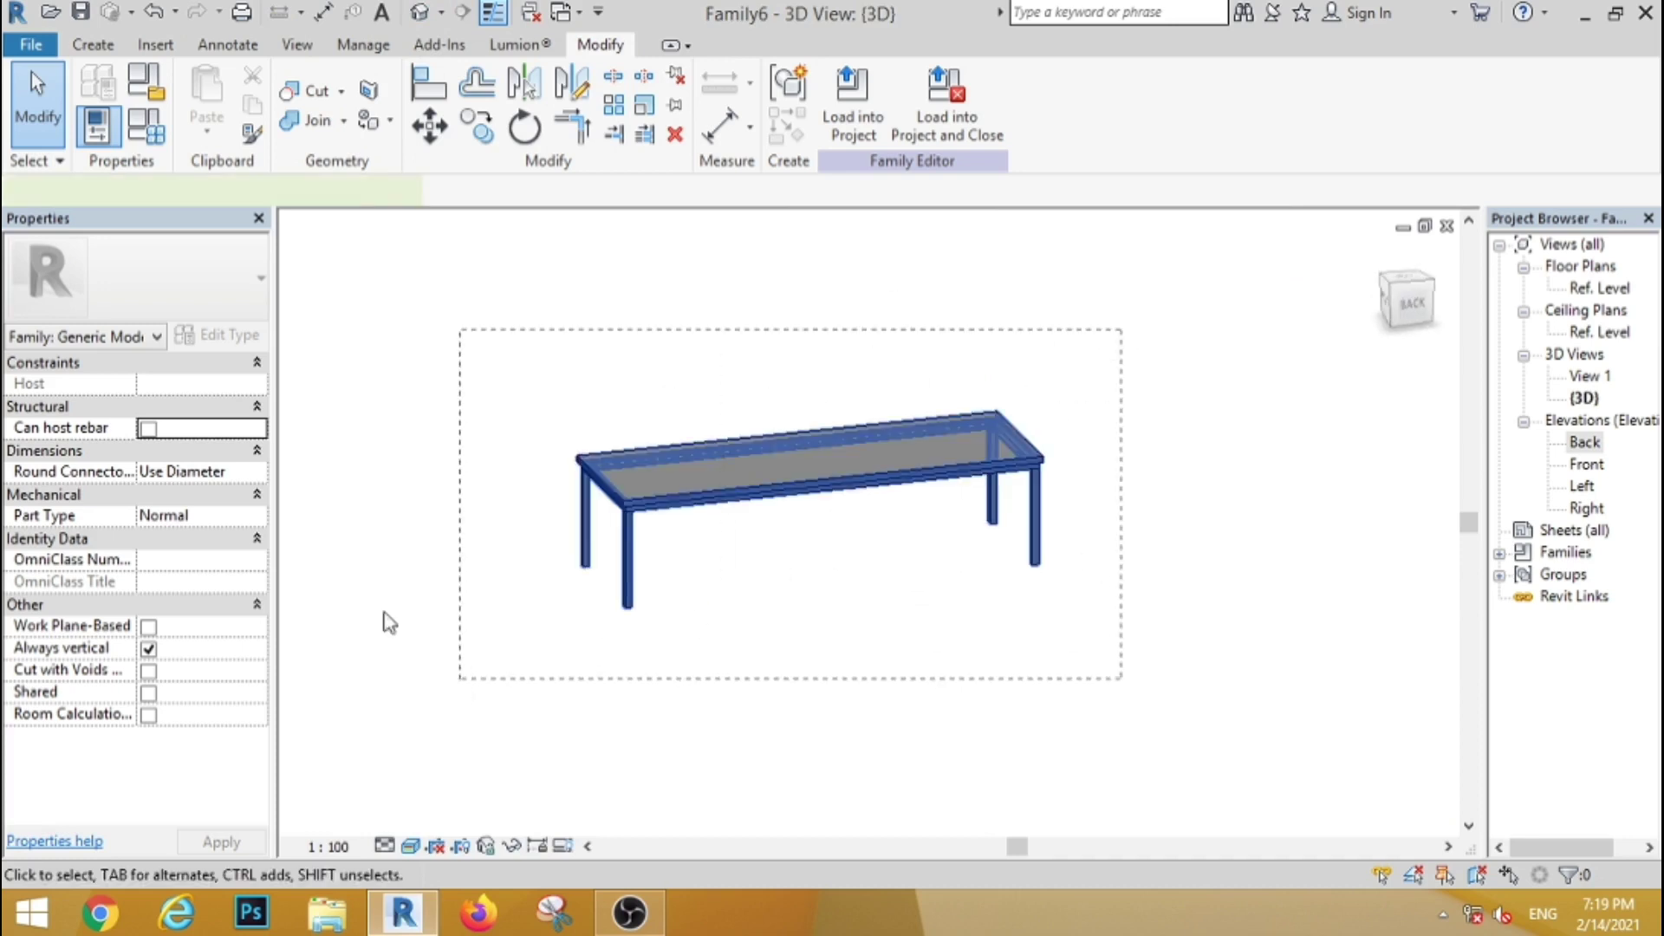
click(216, 537)
click(245, 539)
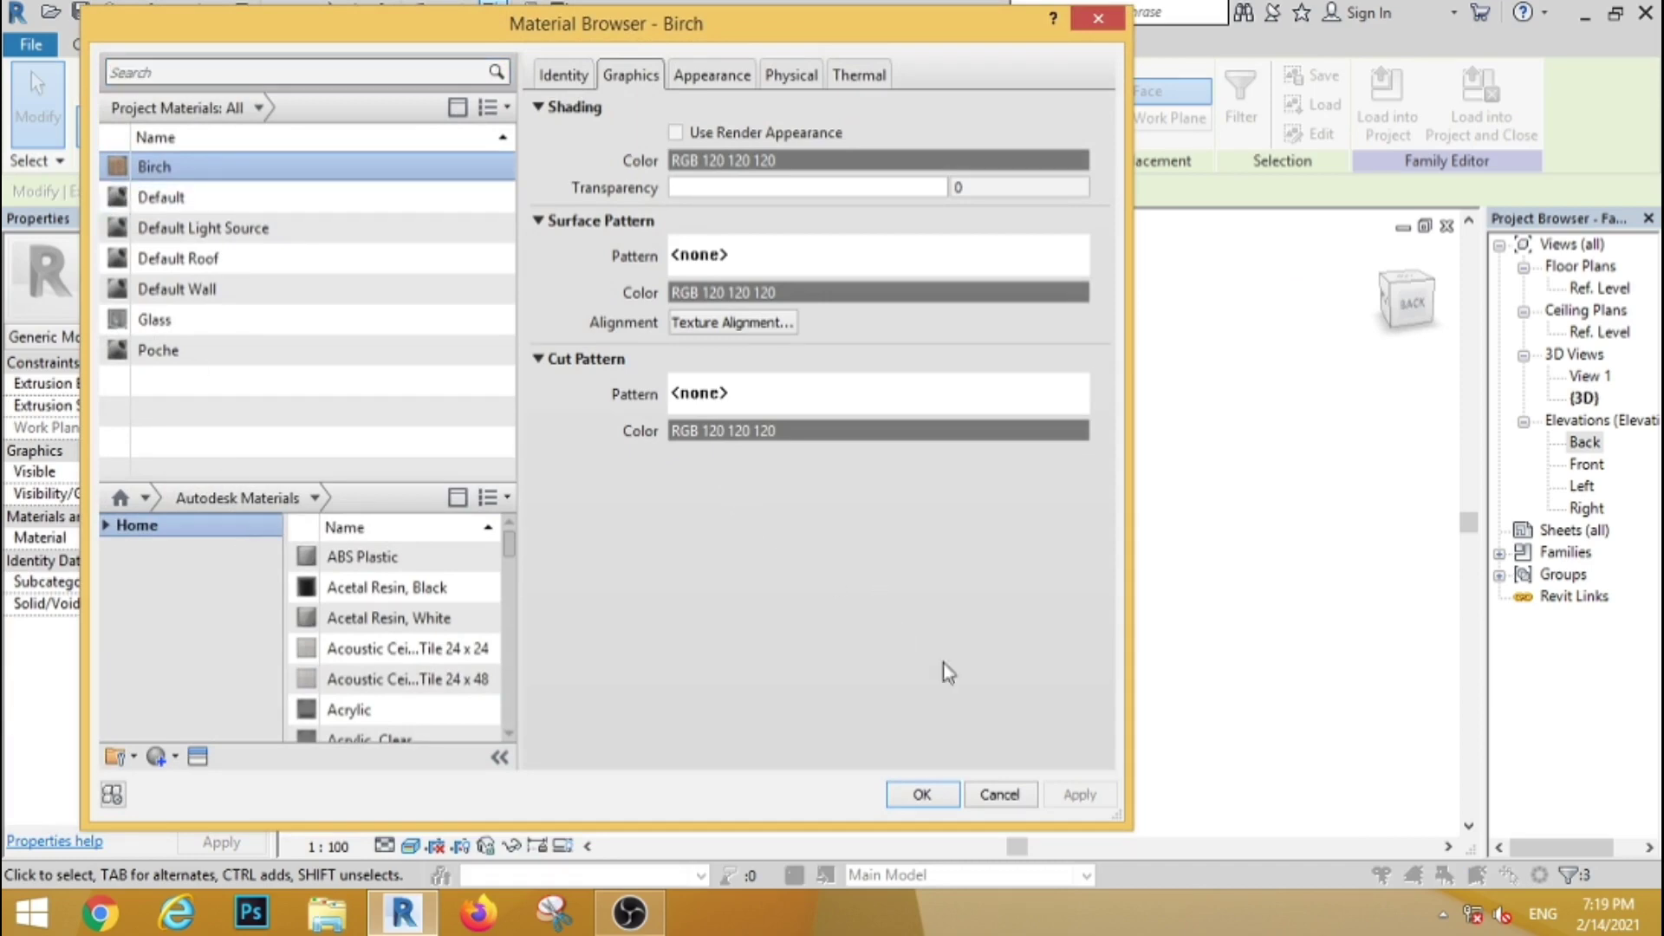
click(921, 795)
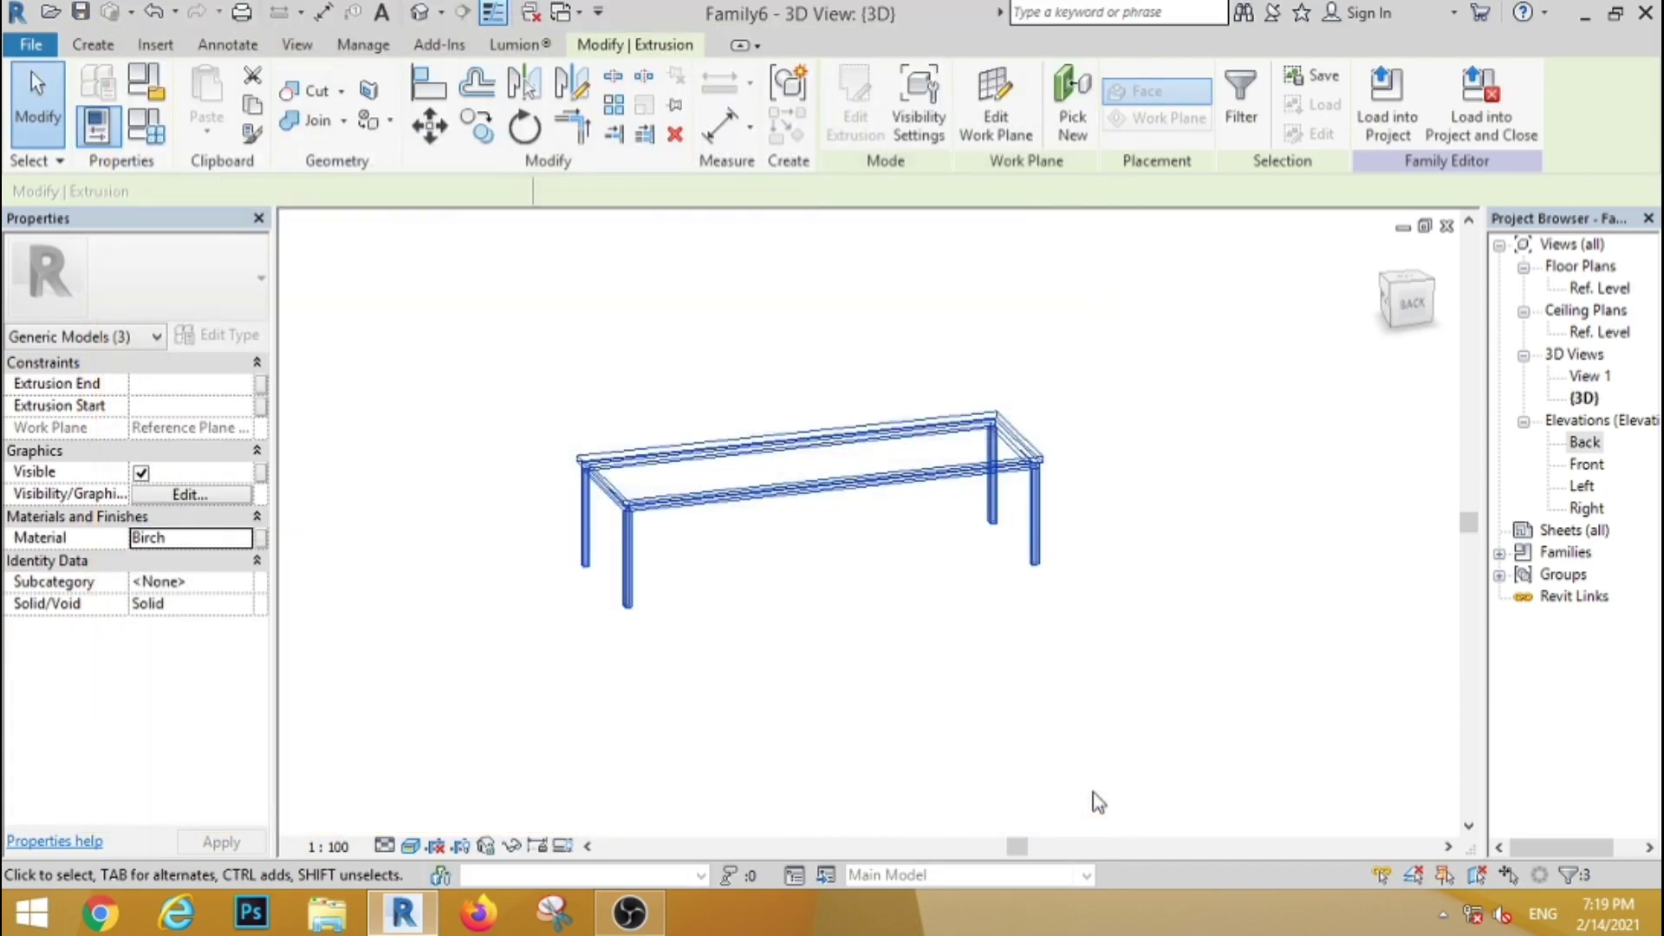
click(902, 609)
scroll(713, 516, up, 6)
scroll(715, 518, down, 6)
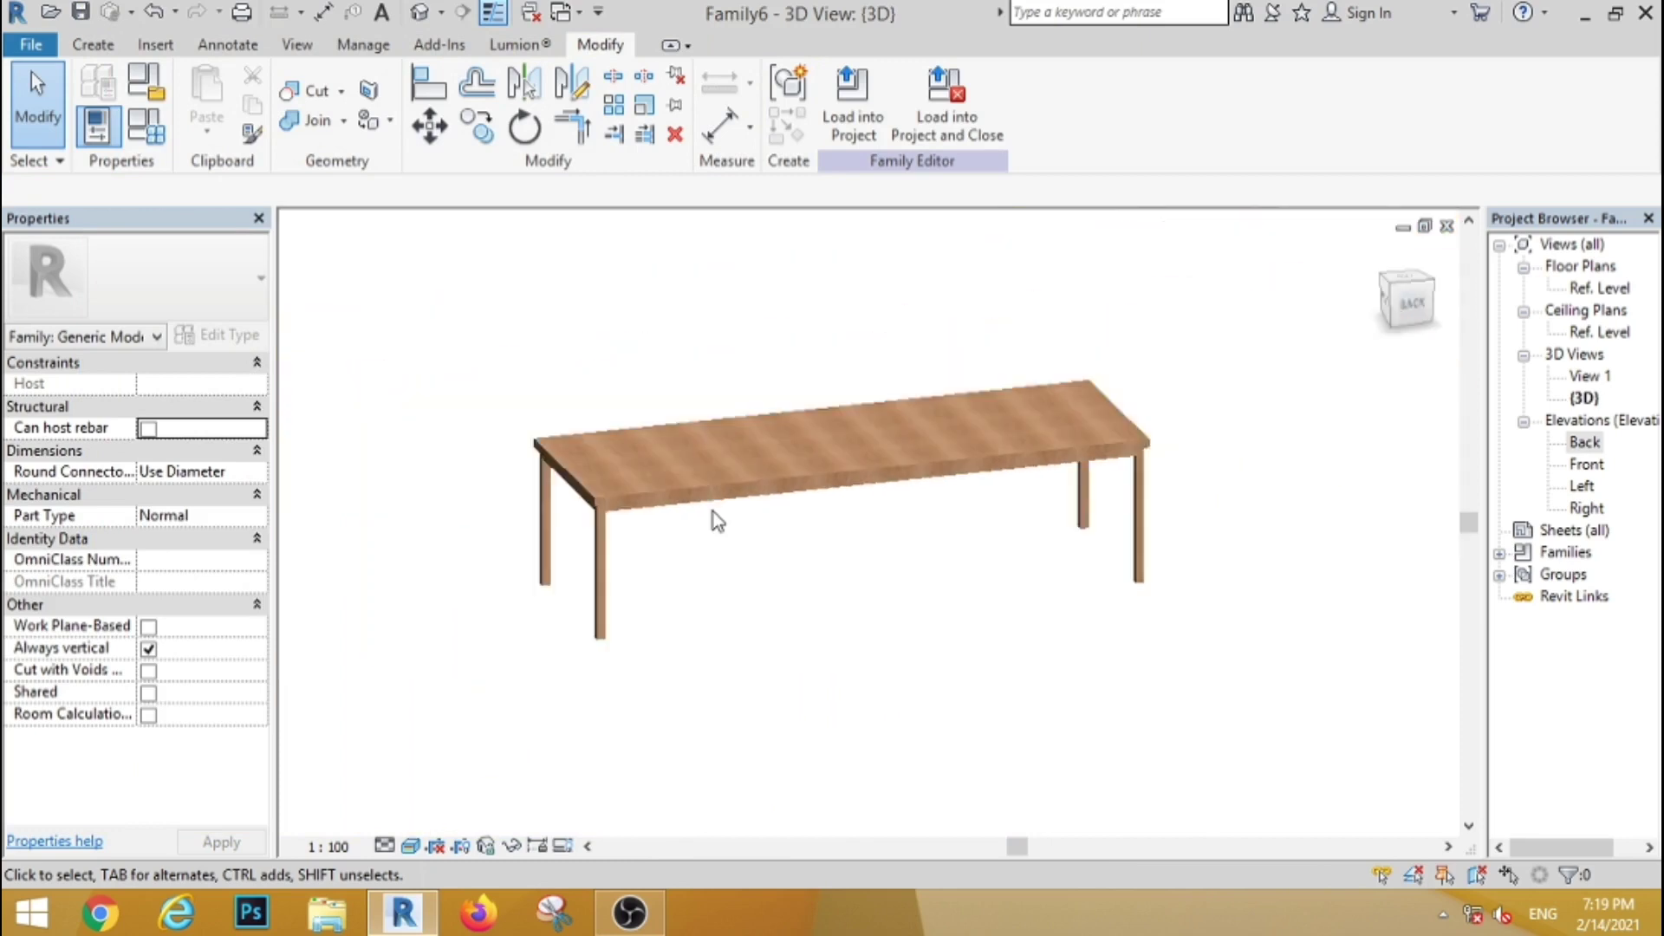
scroll(789, 486, up, 2)
Step: Open the Ref. Level floor plan of the table family to work on the chair layout
double_click(1594, 291)
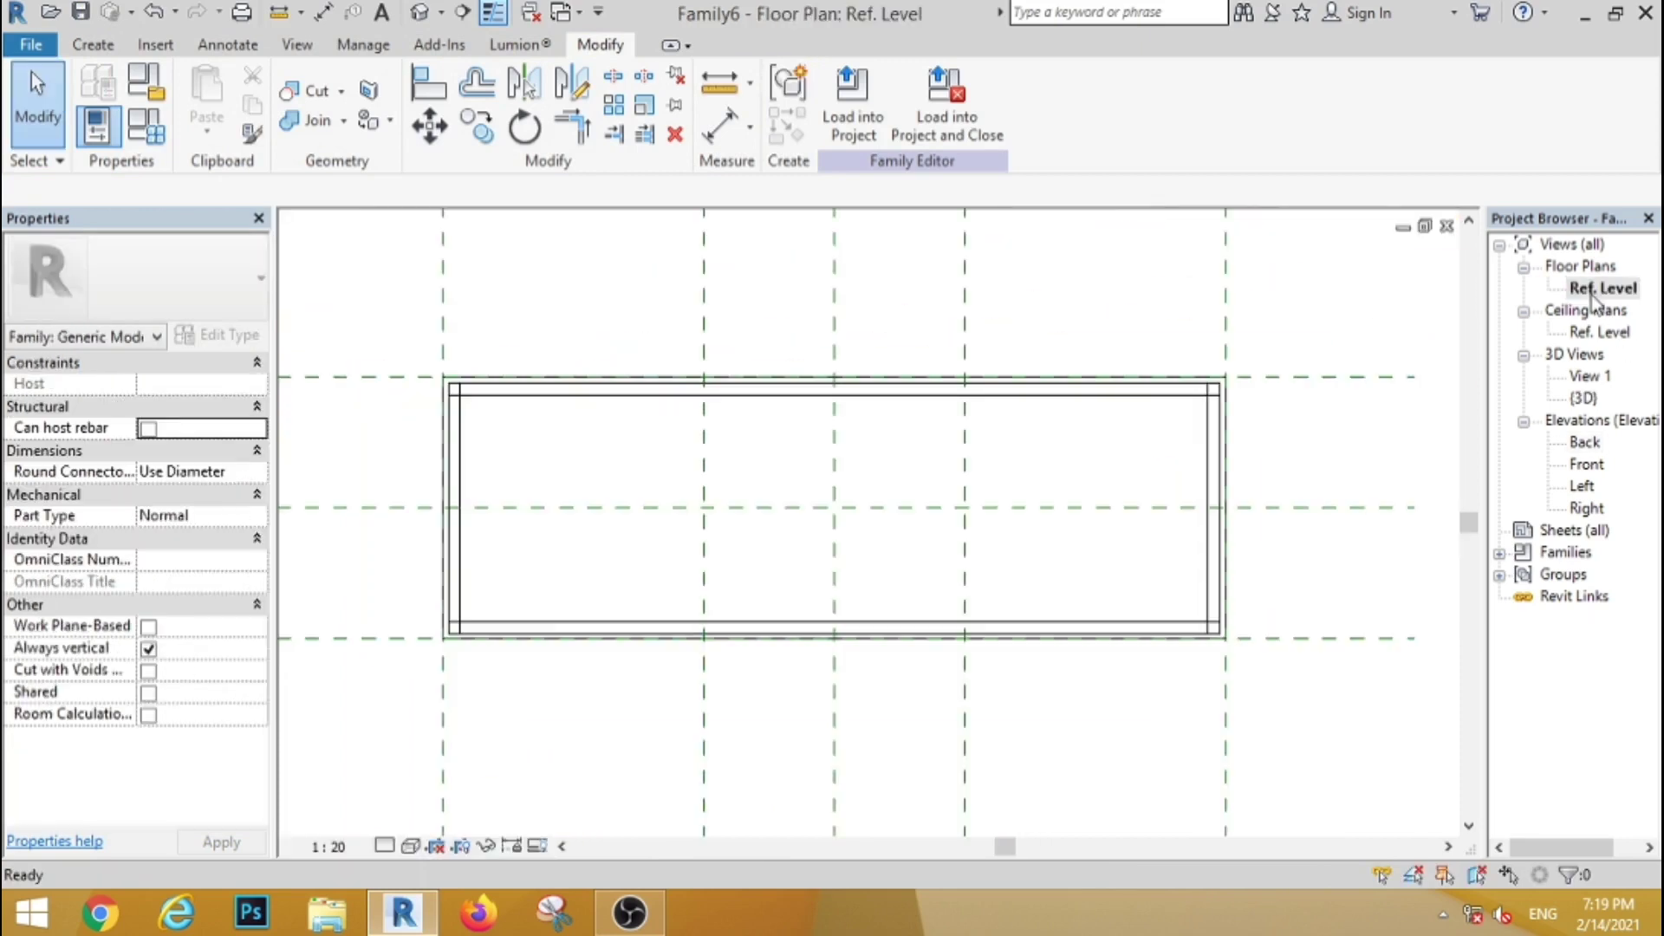
scroll(674, 544, down, 4)
scroll(866, 471, up, 2)
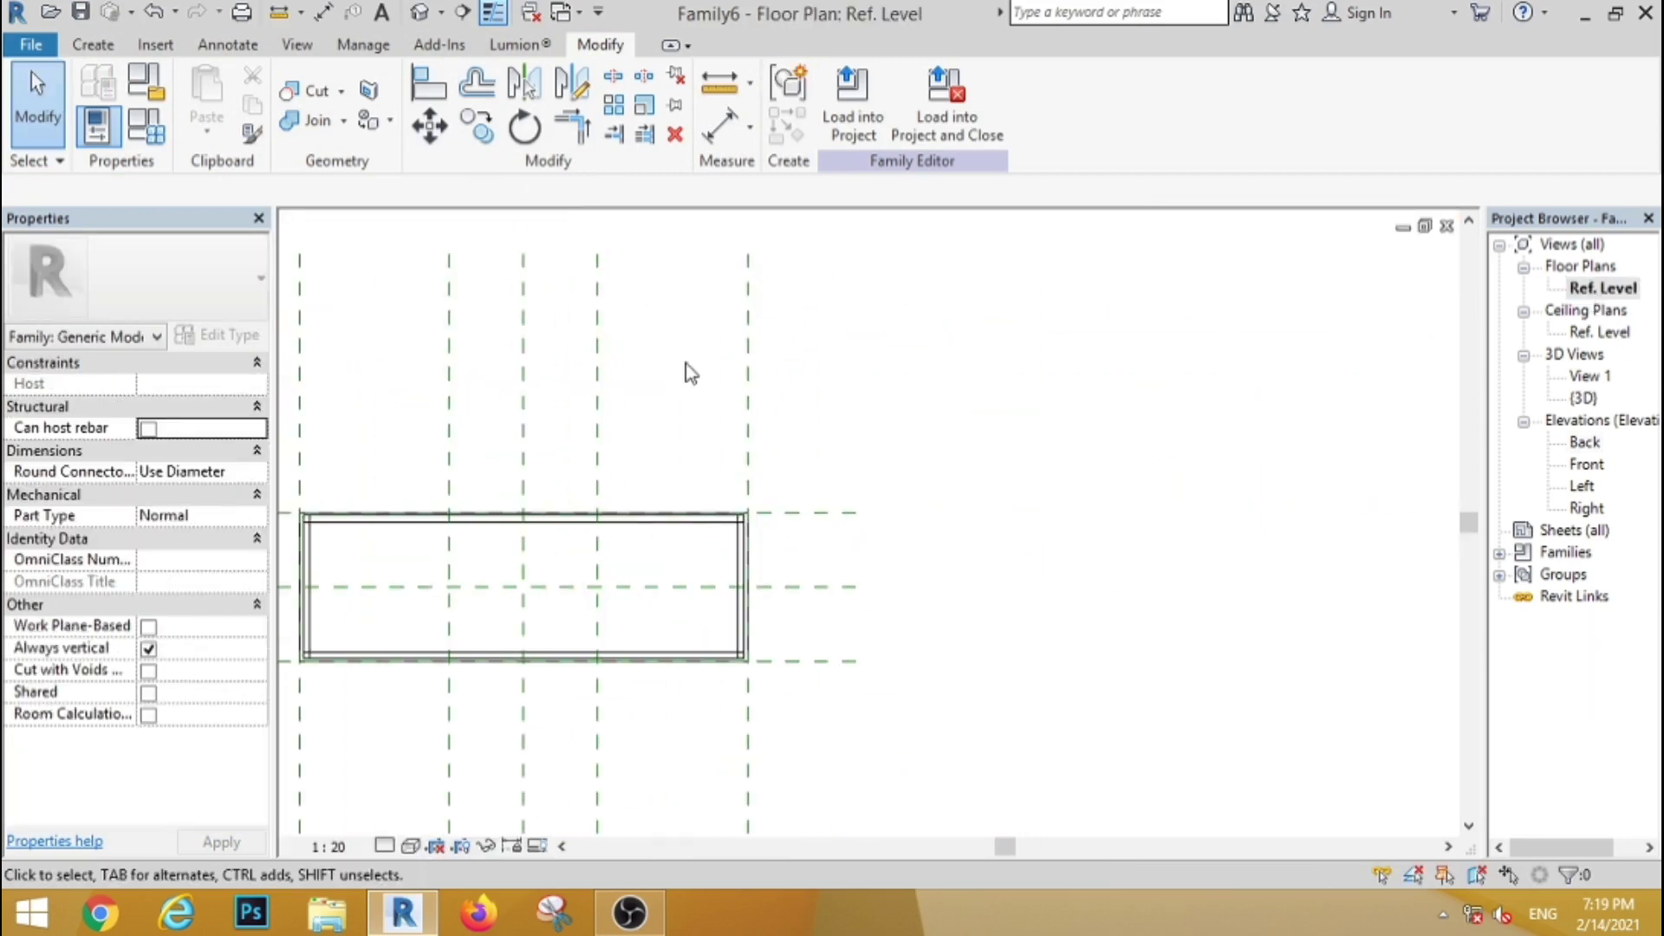
middle_drag(379, 560, 531, 480)
scroll(546, 481, up, 1)
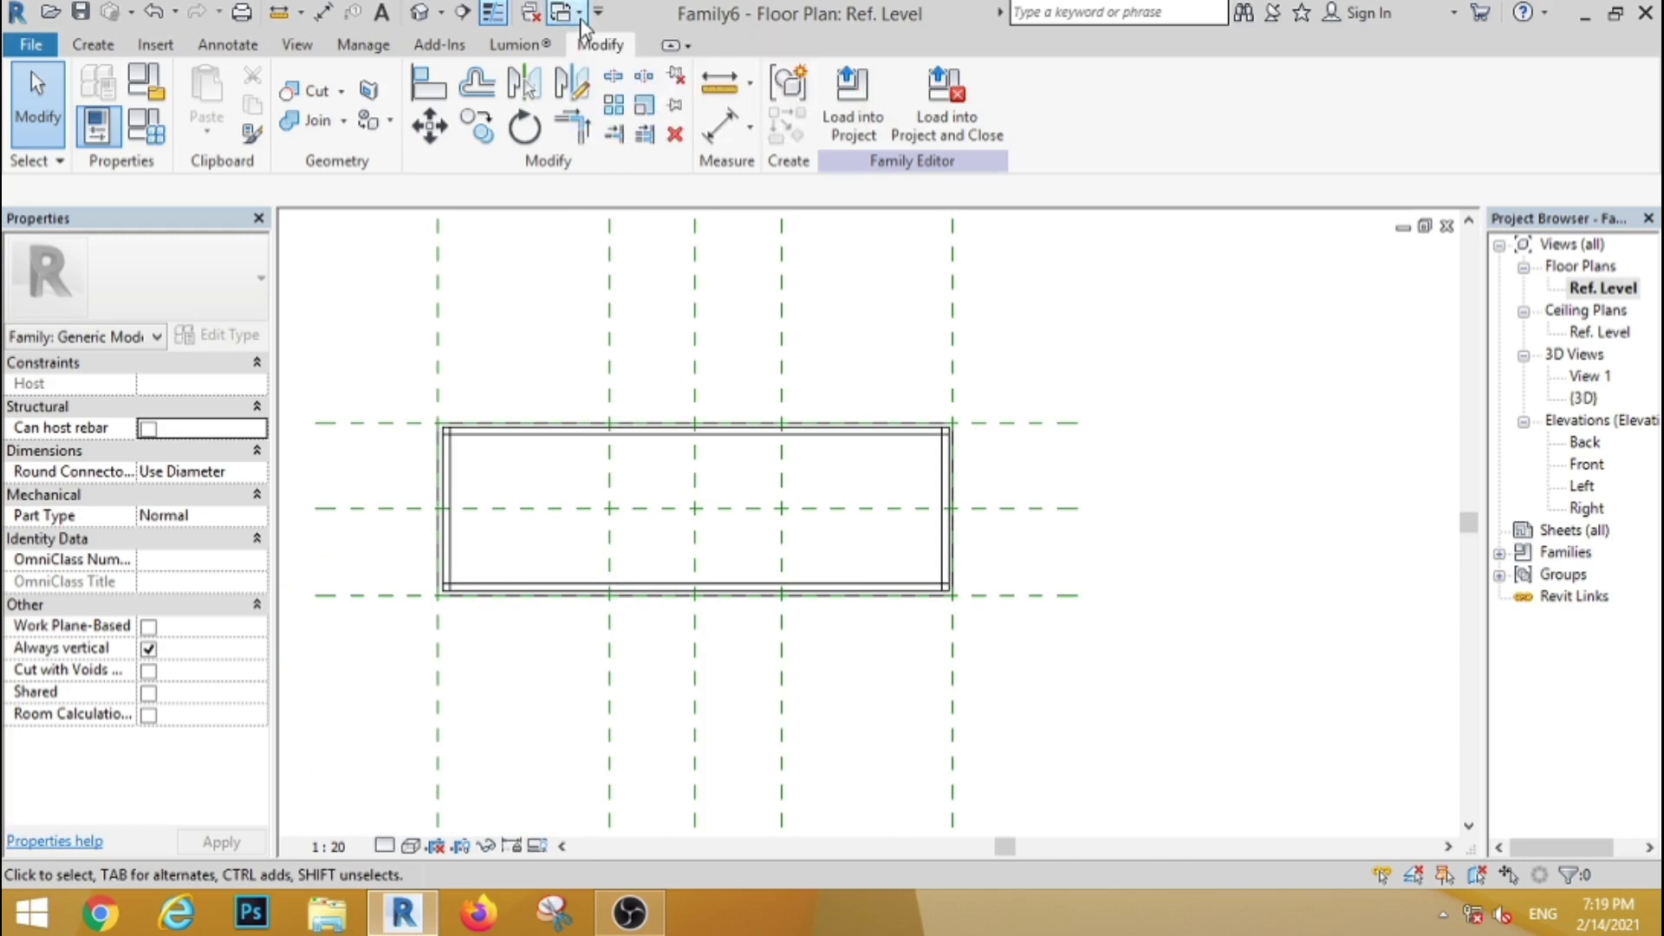
Step: Switch to the 3D view of the Family5 chair and load it into the Family6 table family
click(578, 13)
click(530, 13)
click(579, 14)
click(622, 73)
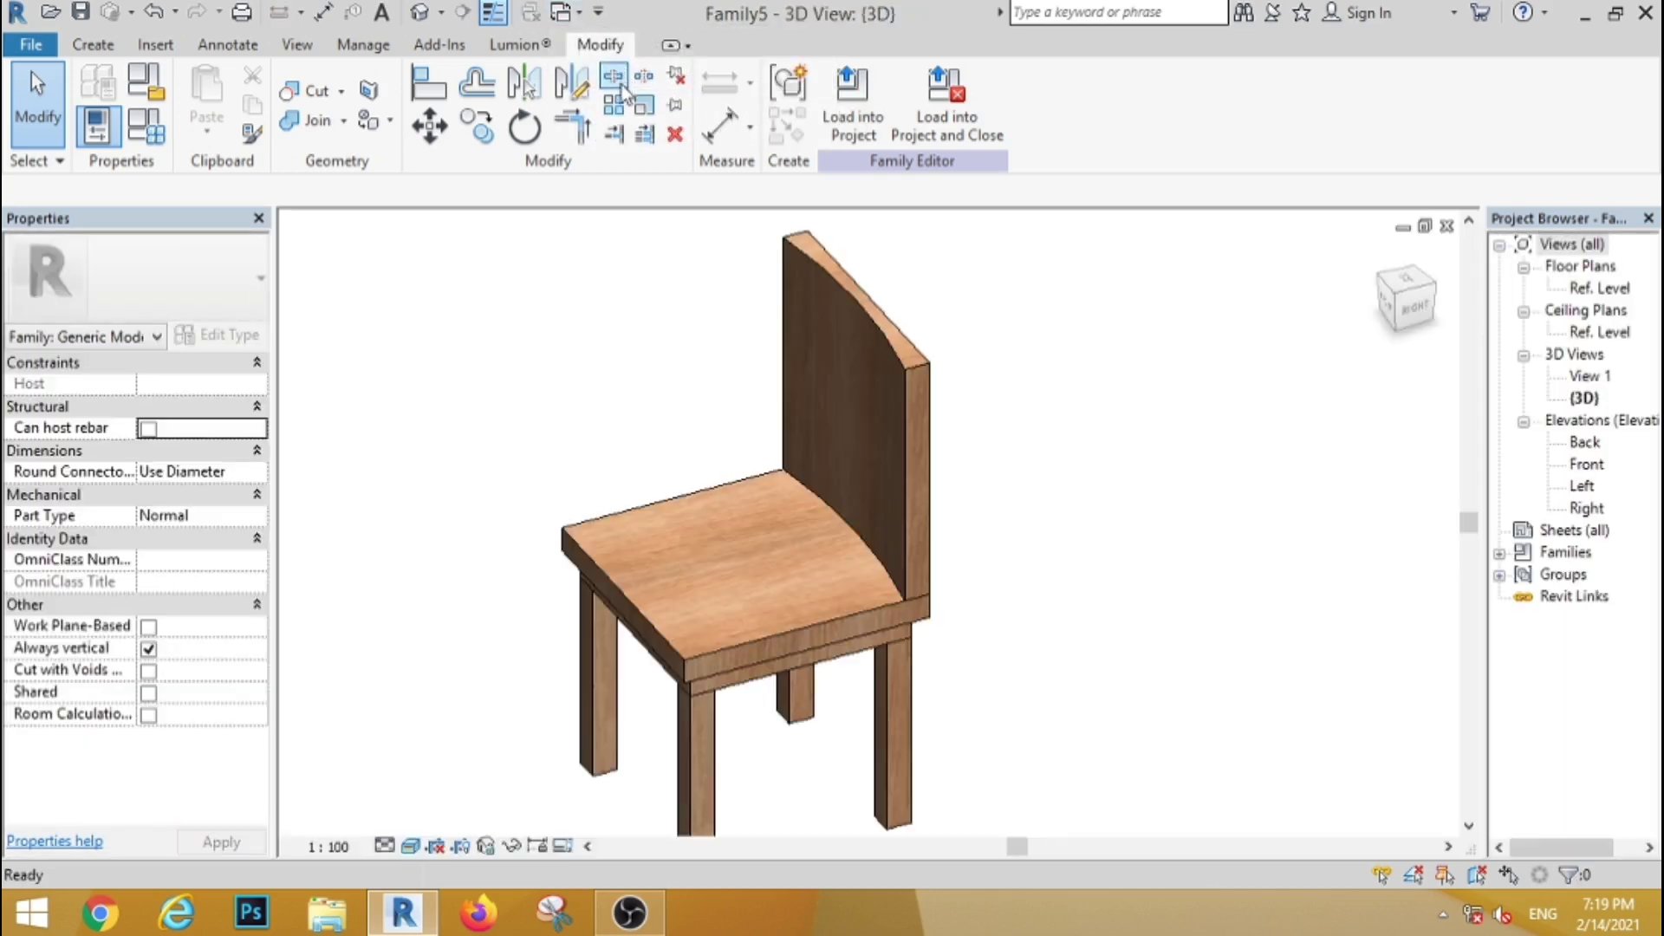
click(835, 114)
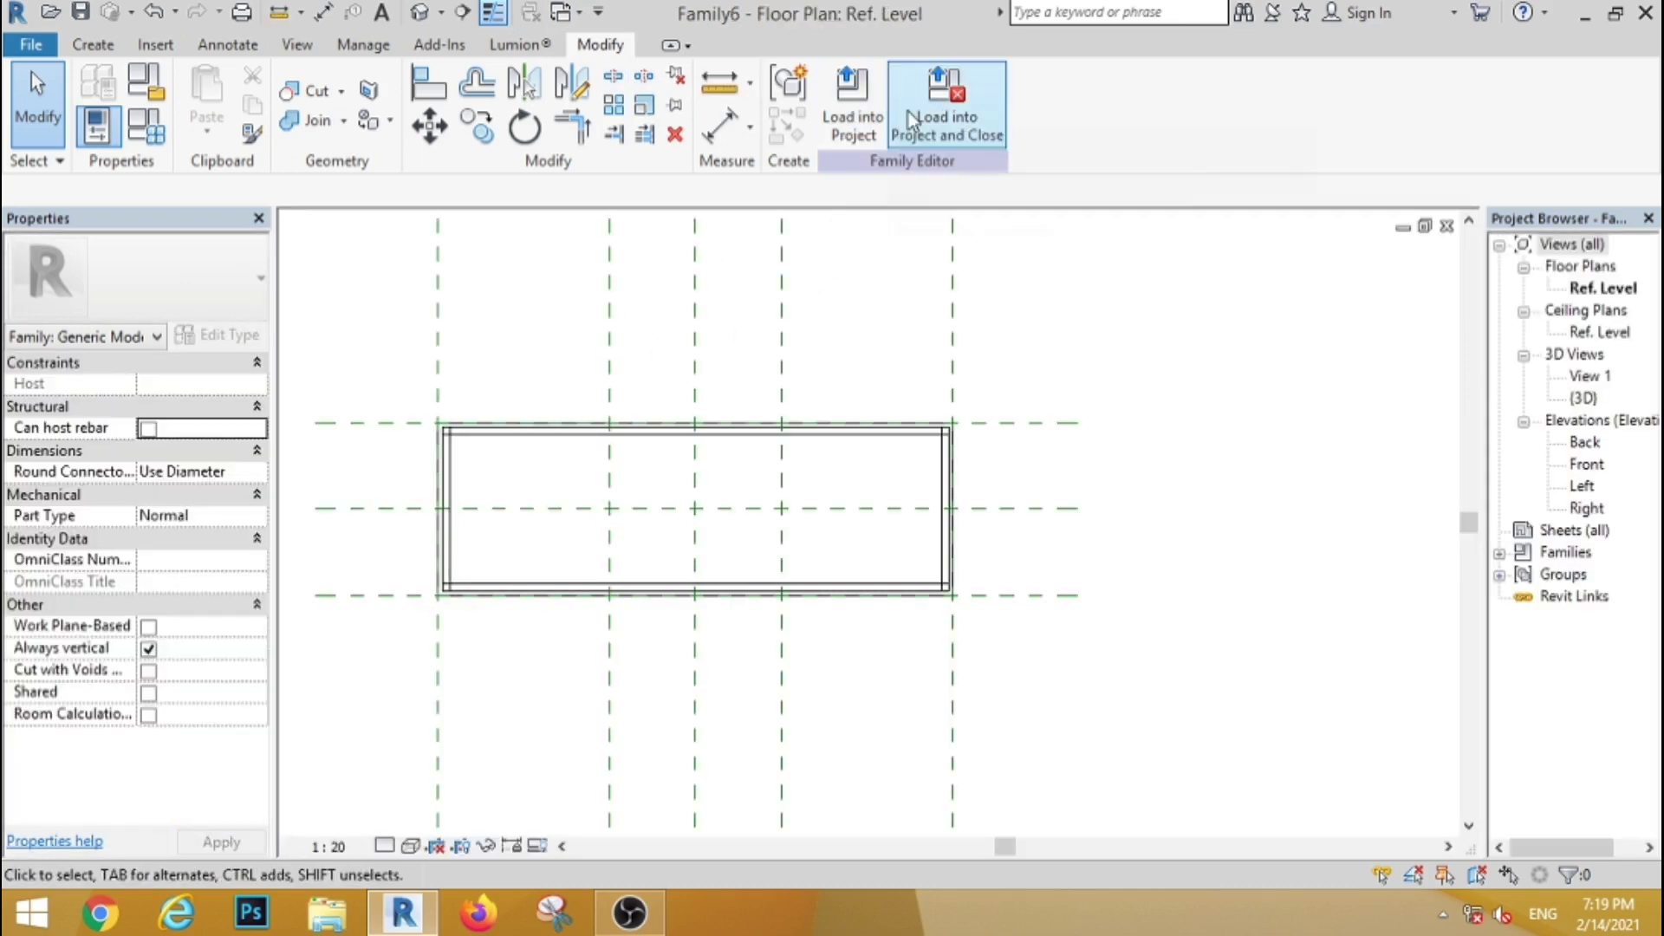
click(579, 14)
click(622, 73)
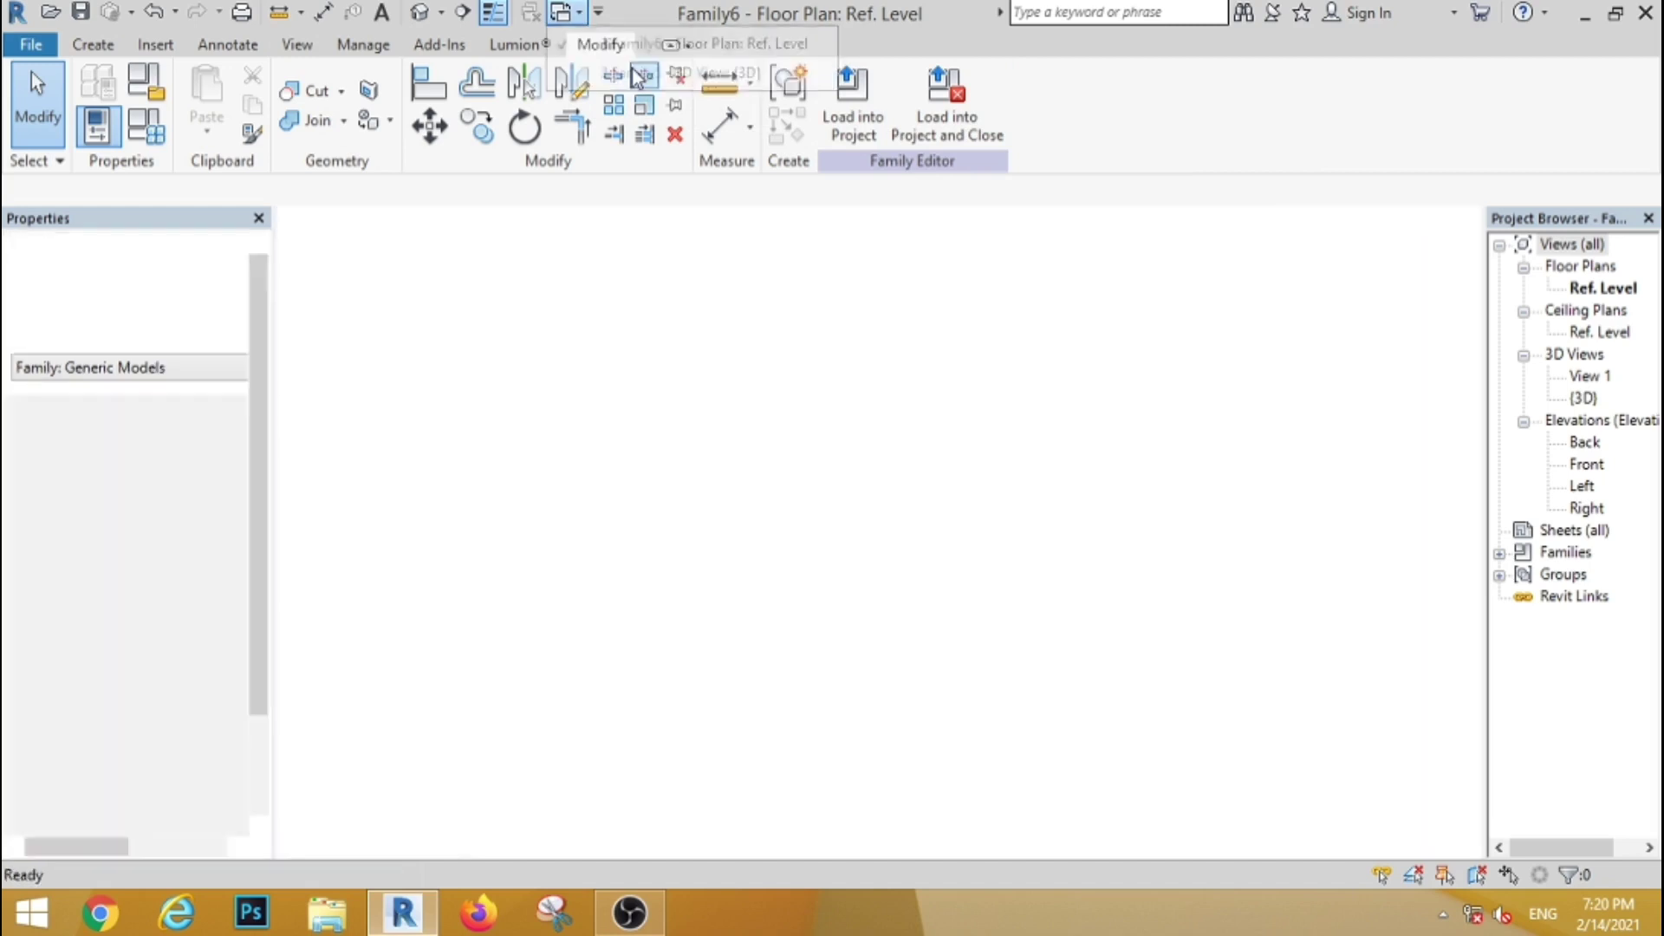
click(839, 108)
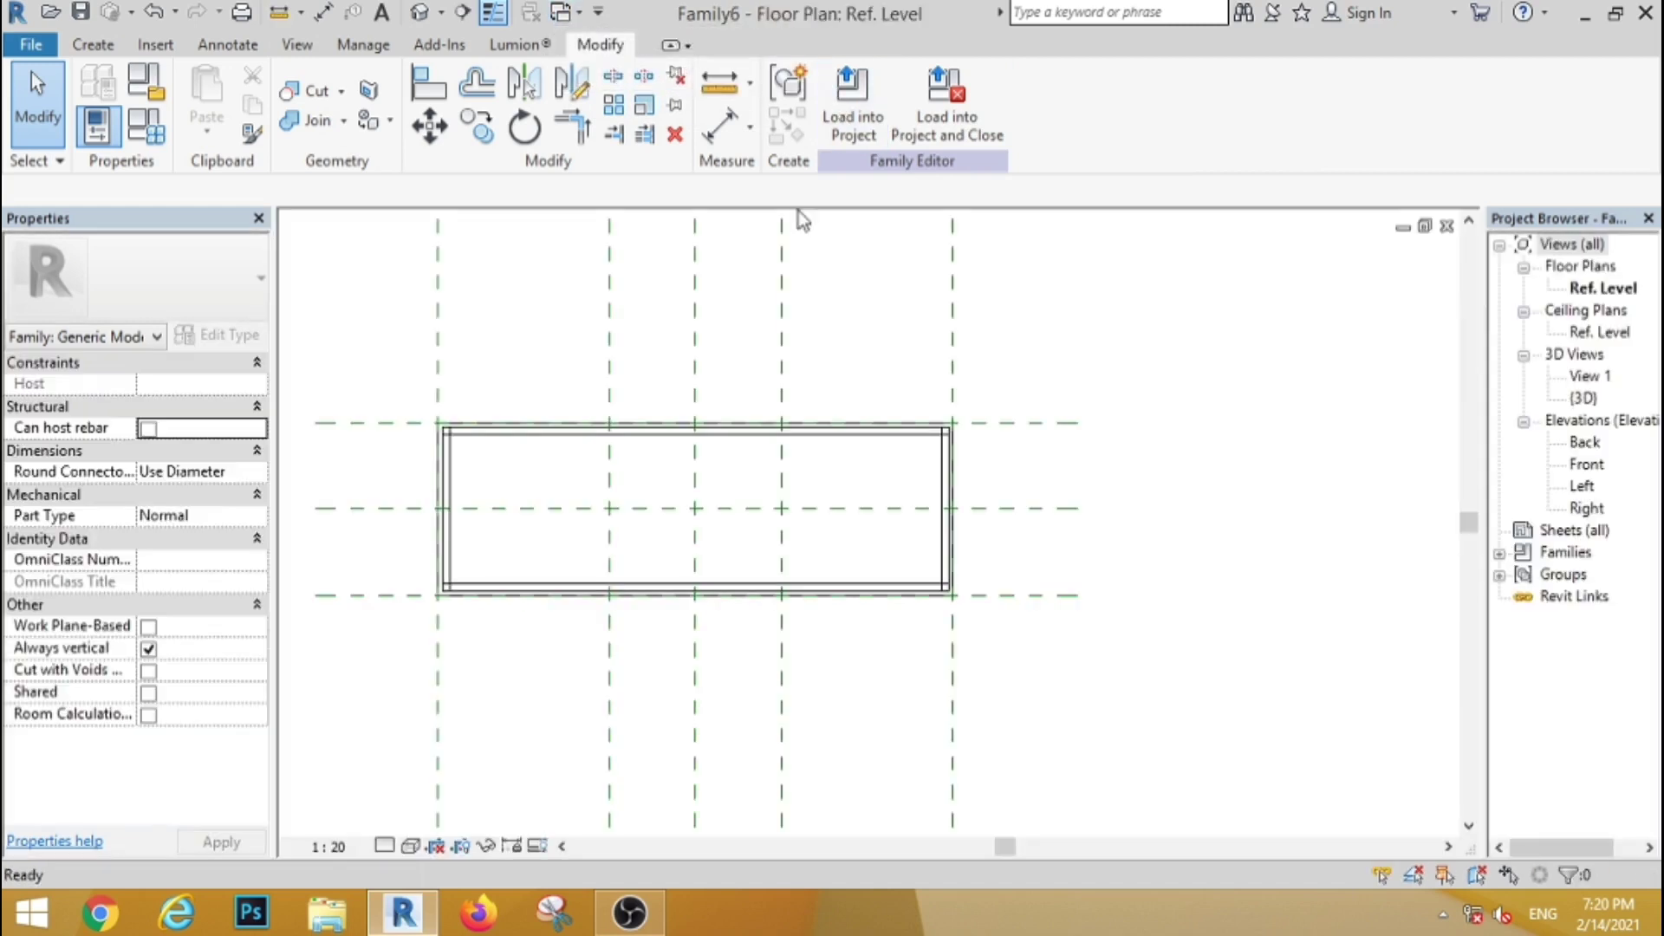
Step: Place two Family5 chairs about 73 cm above the table's horizontal centre plane, one on the vertical centre plane and one on the adjacent plane to its right
click(94, 46)
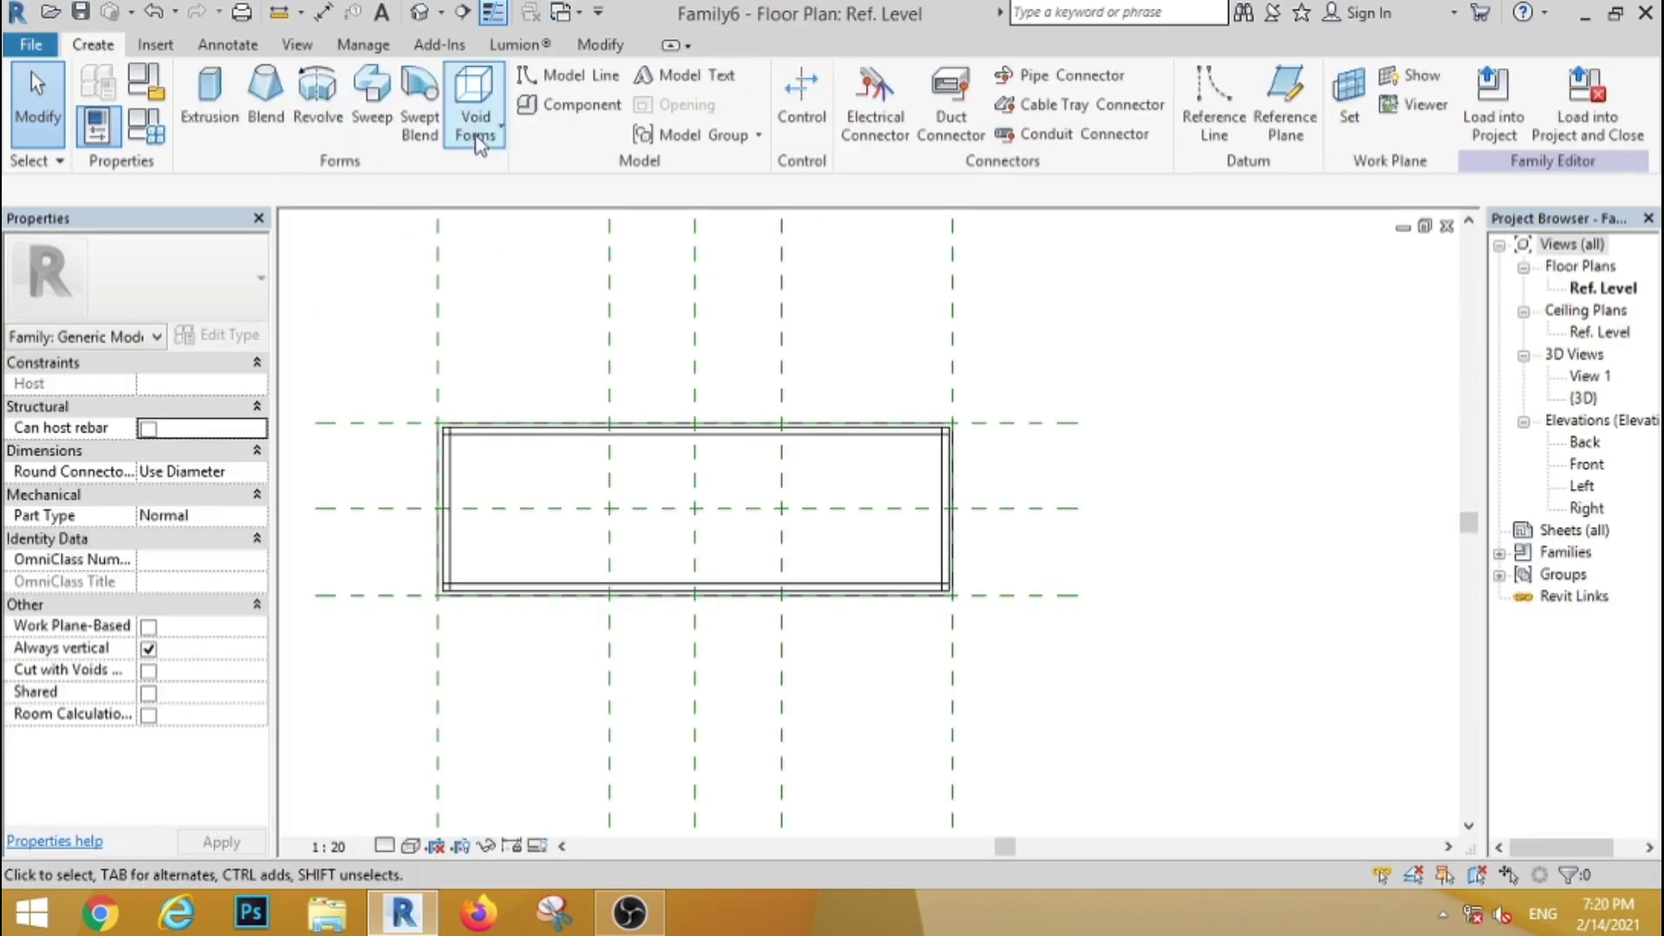
click(572, 105)
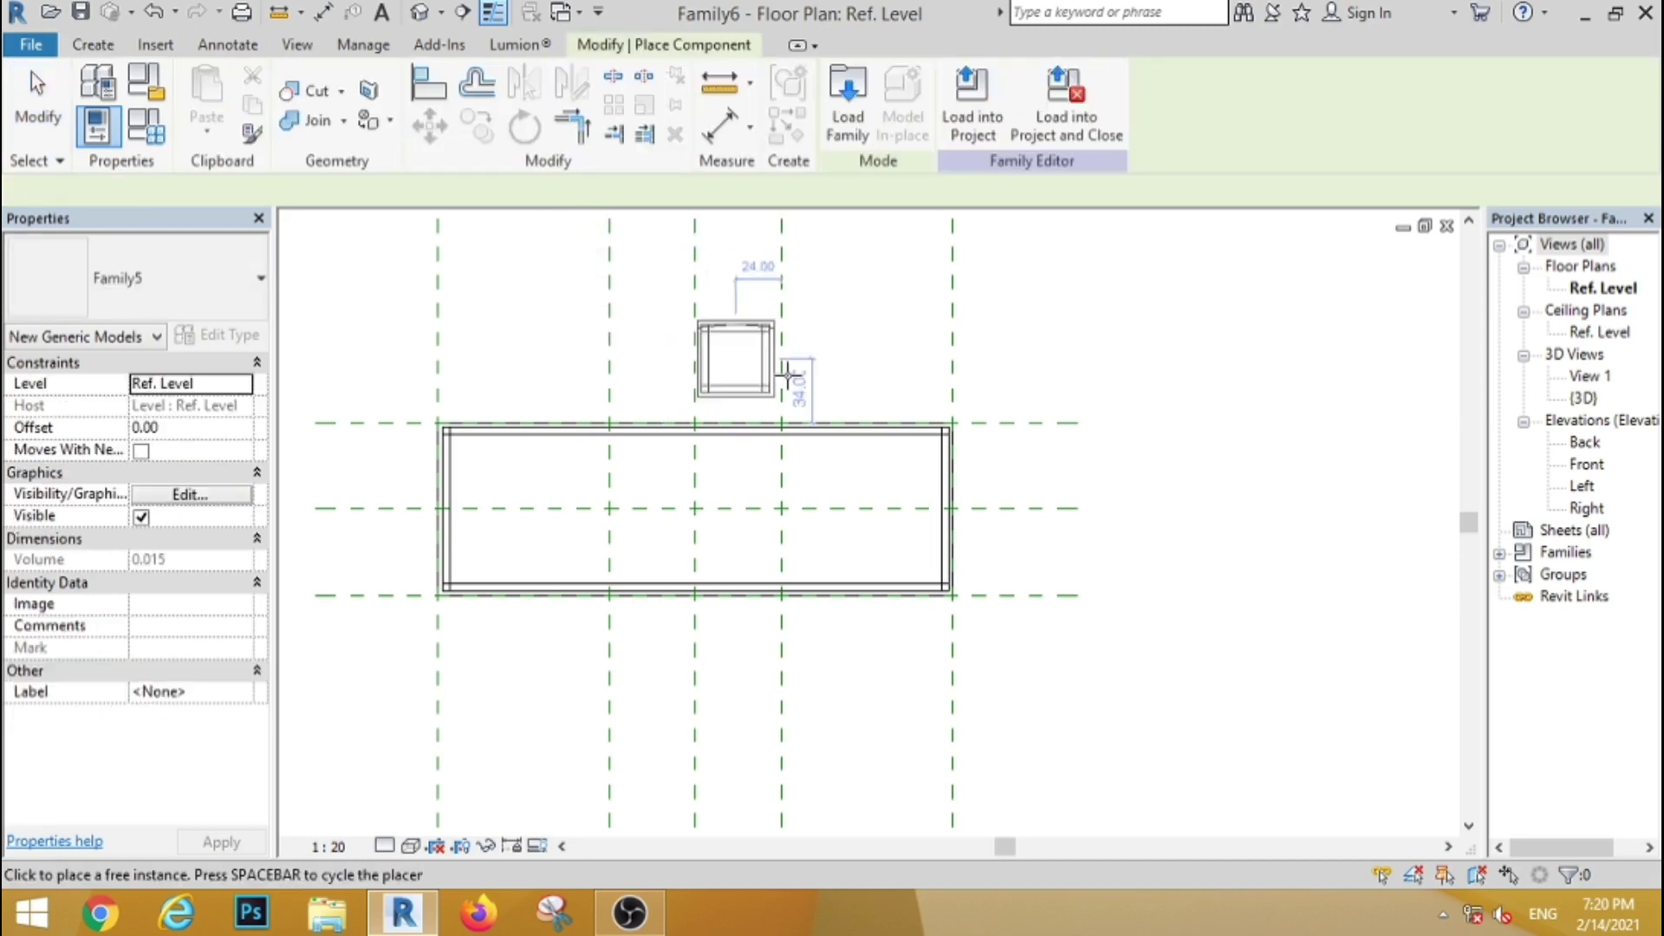
scroll(781, 364, up, 3)
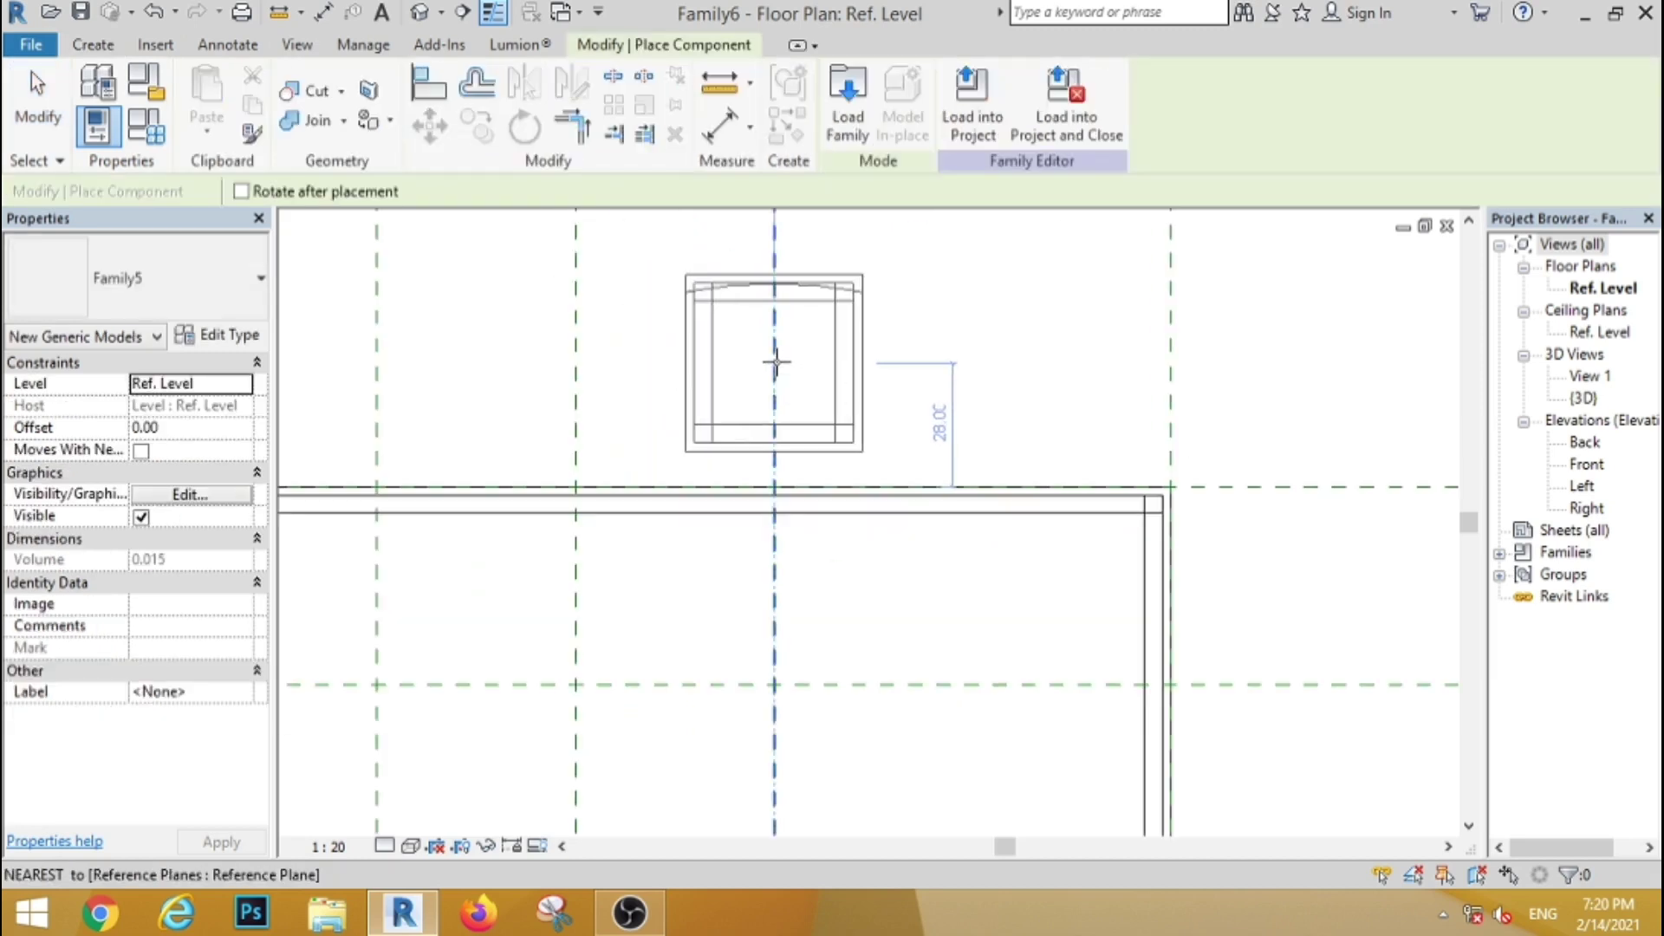
scroll(776, 360, down, 3)
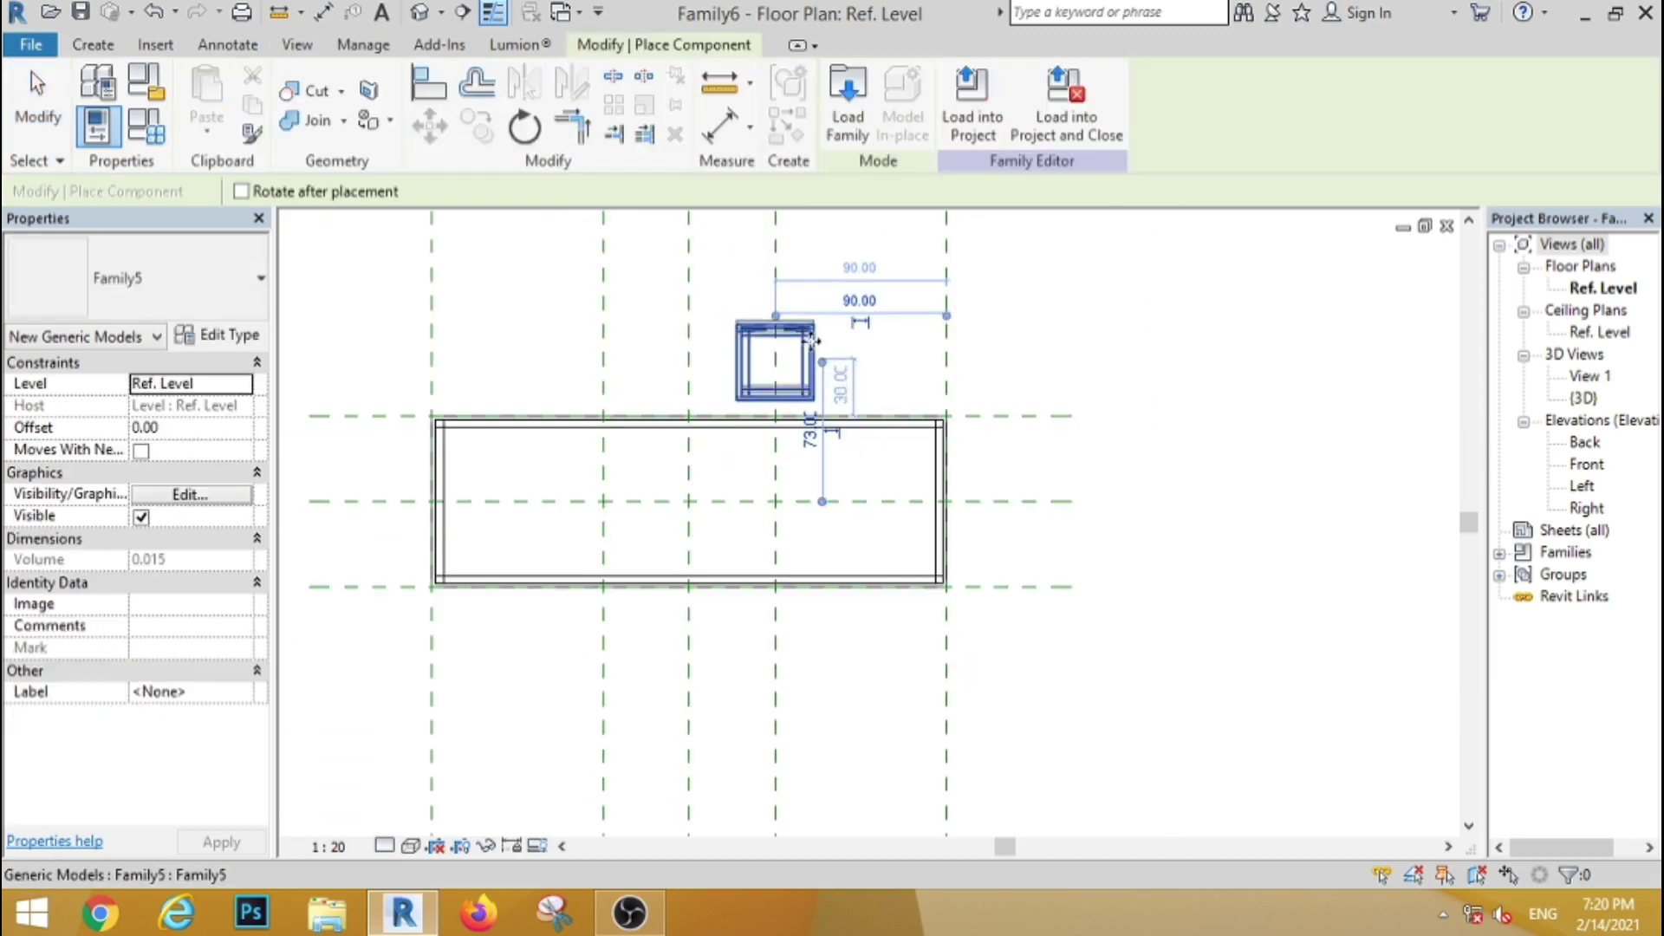
click(775, 360)
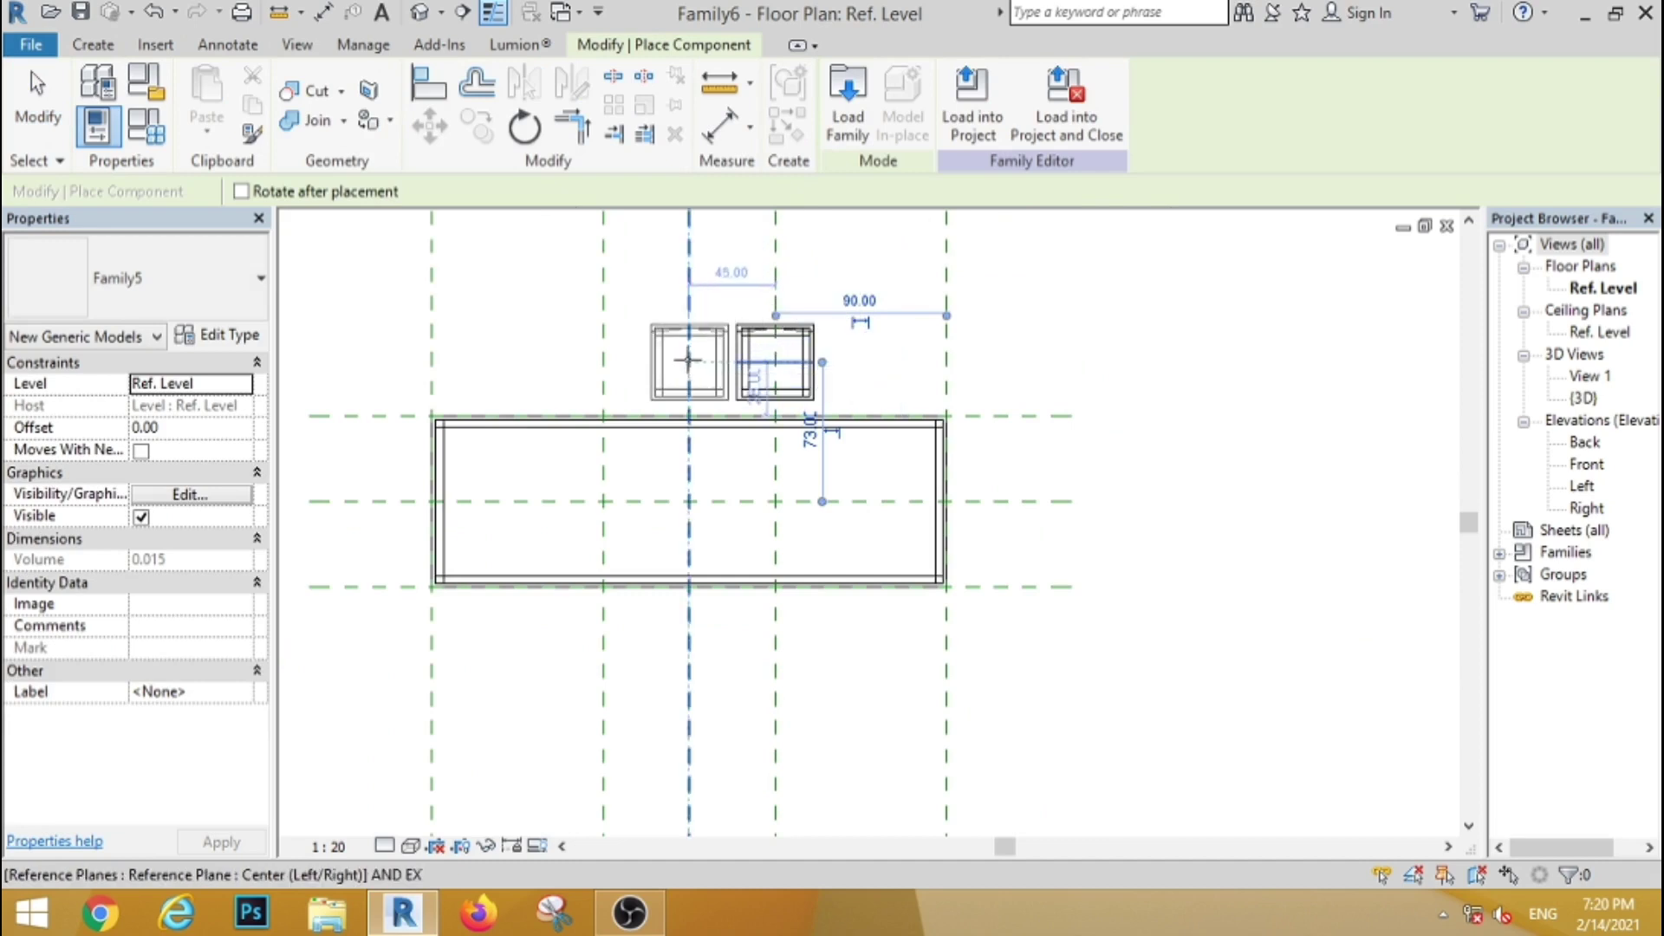
click(689, 359)
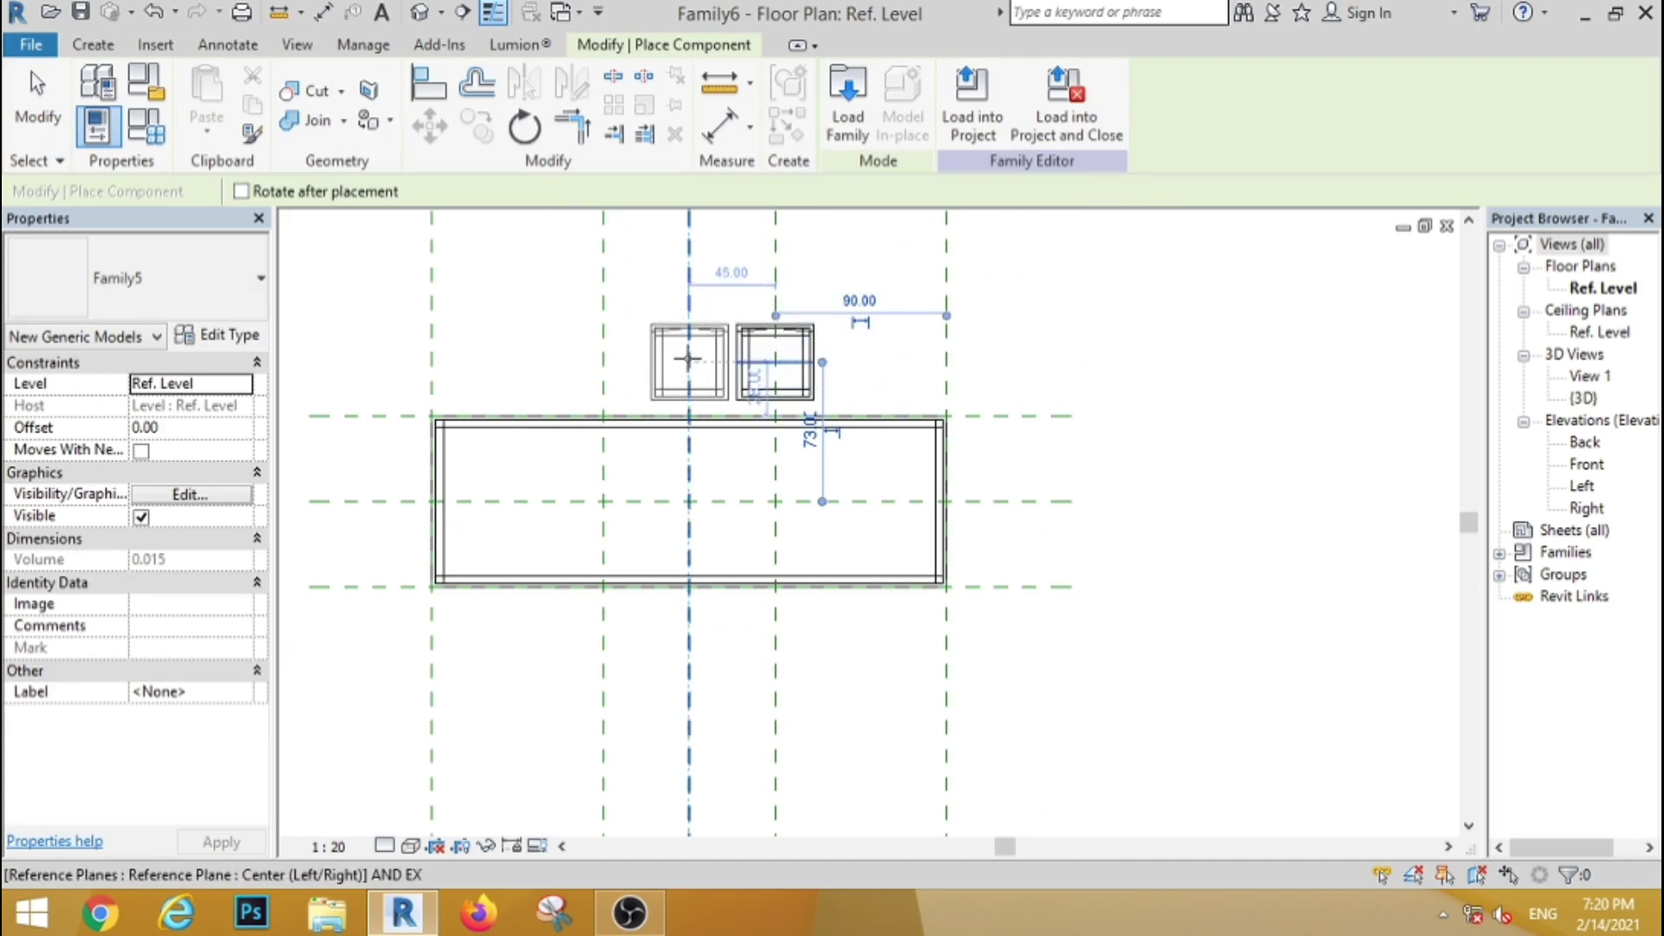
click(34, 112)
Step: Delete the chair to the right of the vertical centre plane, keeping only the centred chair
scroll(788, 364, up, 3)
drag(839, 453, 894, 460)
key(Delete)
scroll(650, 494, down, 4)
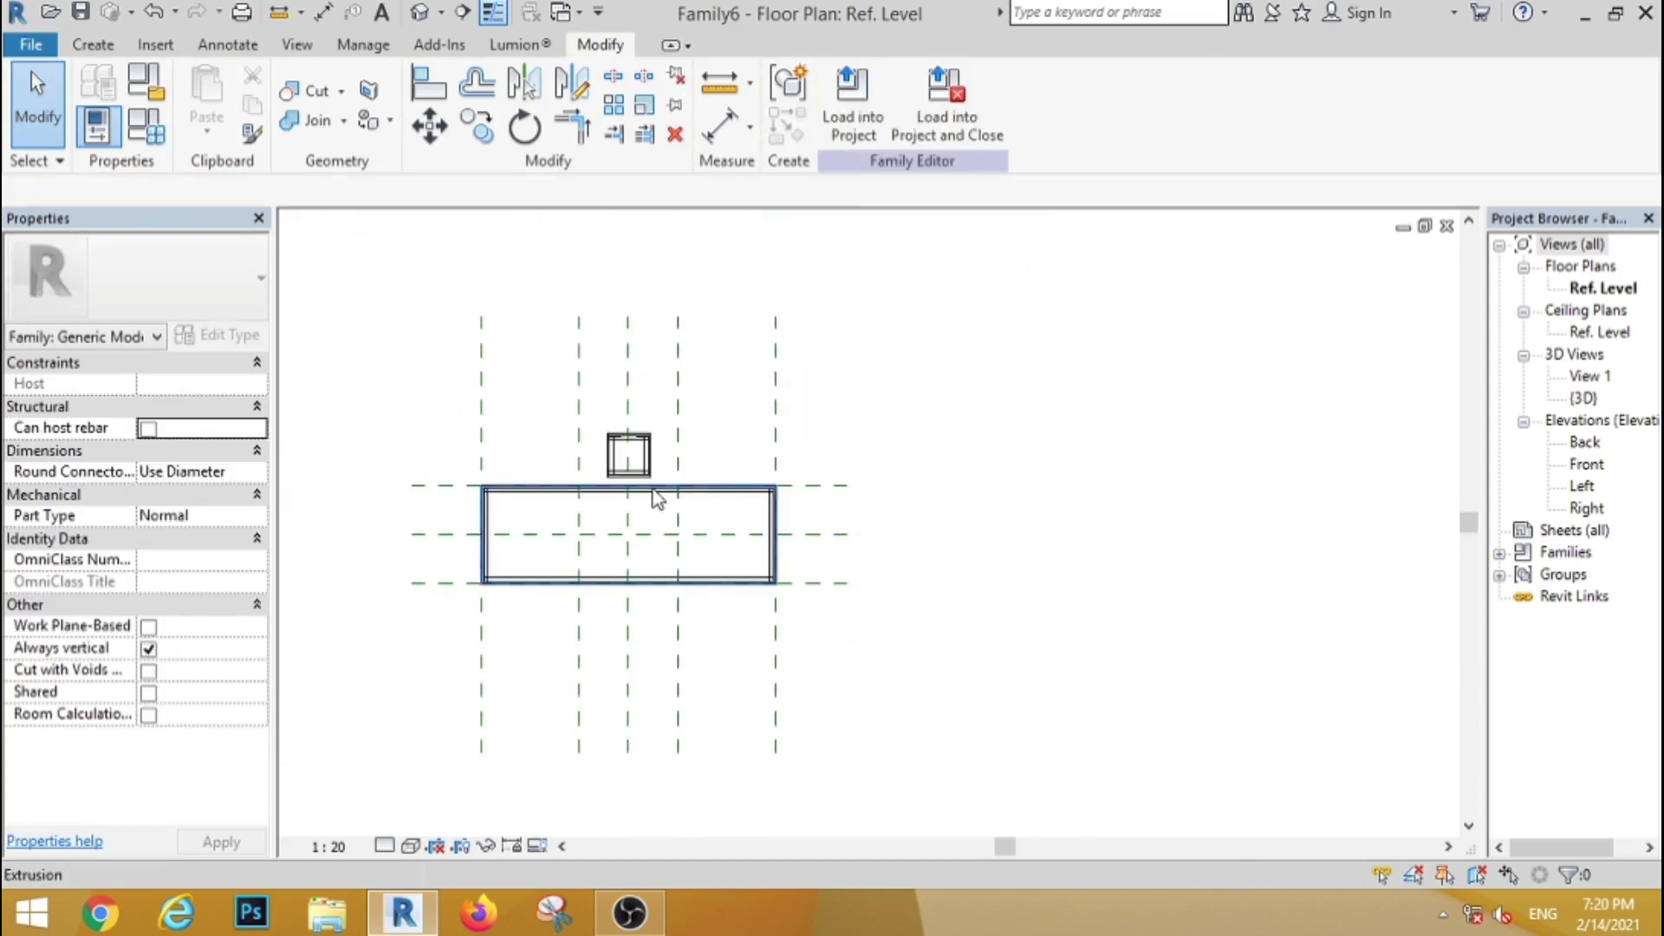
Step: Copy the centred chair 90 cm to either side along the table's upper long edge, using the Multiple option and snapping to the reference planes
scroll(645, 499, up, 3)
drag(532, 301, 693, 489)
click(483, 128)
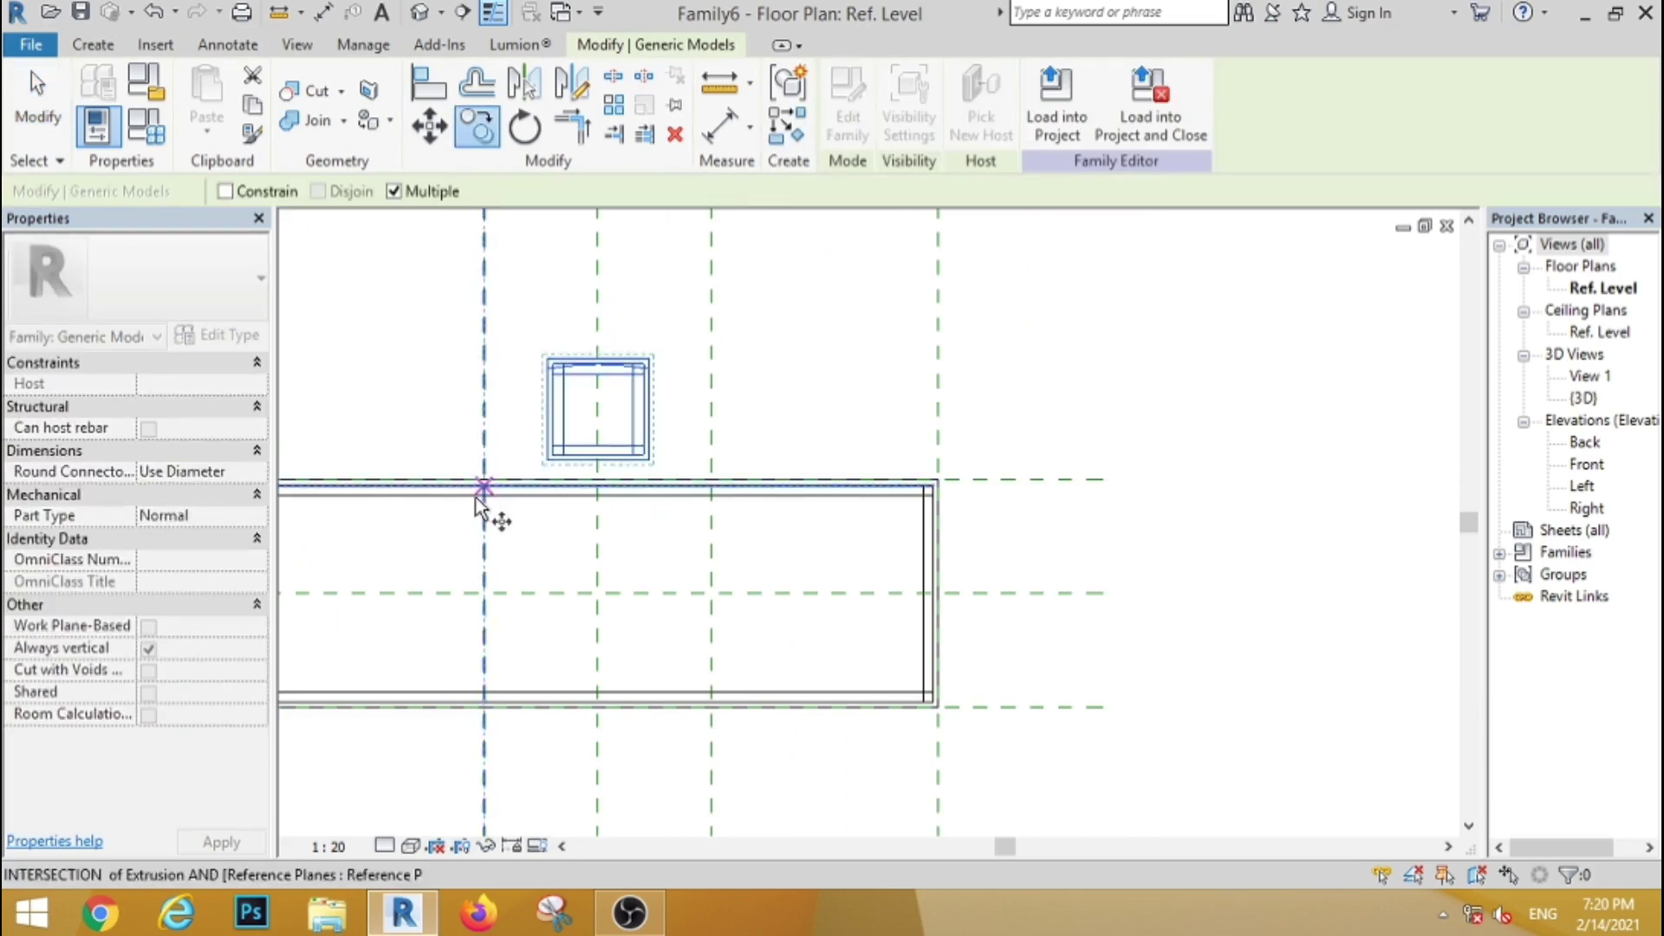
scroll(485, 507, up, 3)
click(483, 481)
click(499, 457)
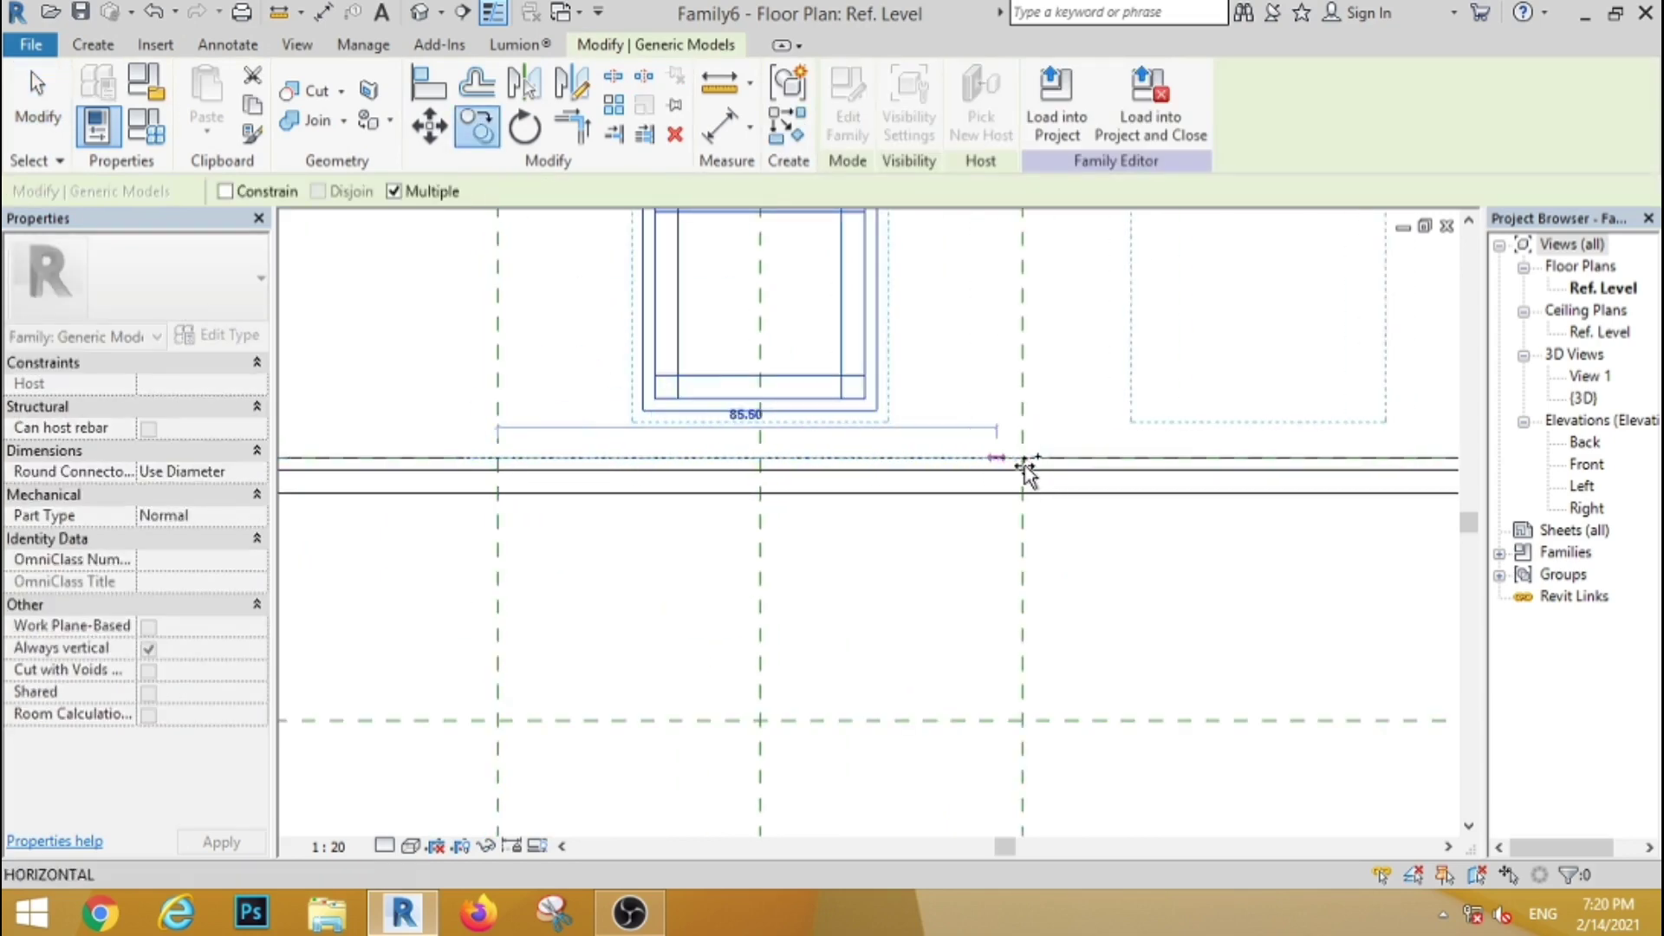
click(1022, 457)
scroll(1025, 460, down, 4)
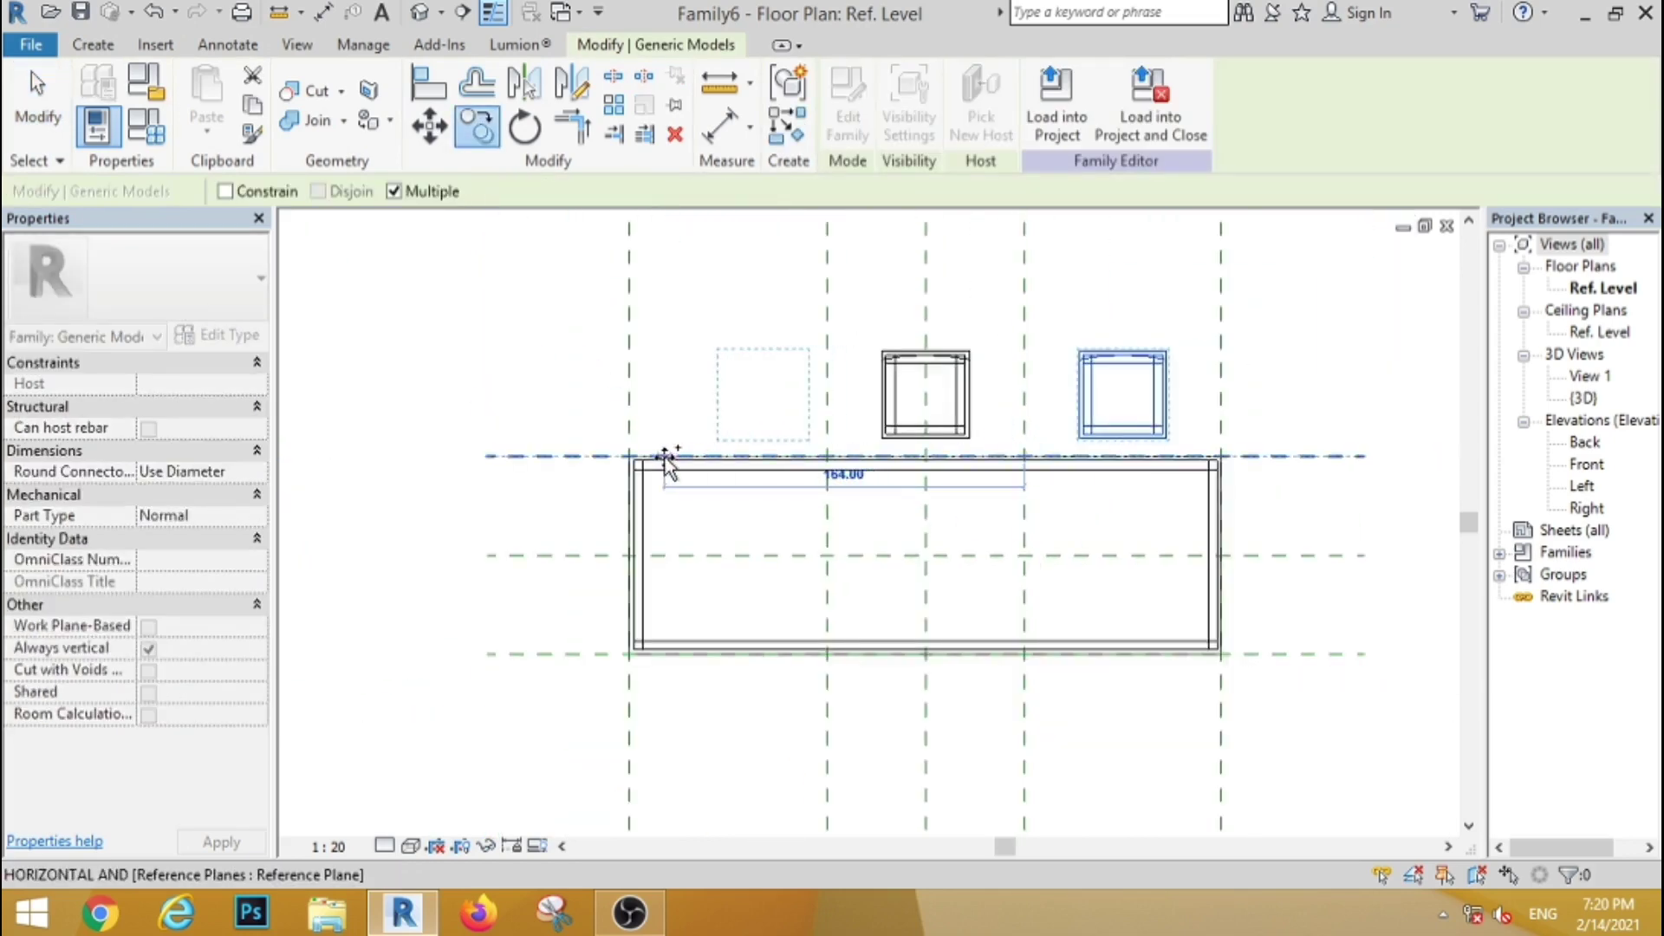
scroll(666, 455, up, 5)
click(524, 457)
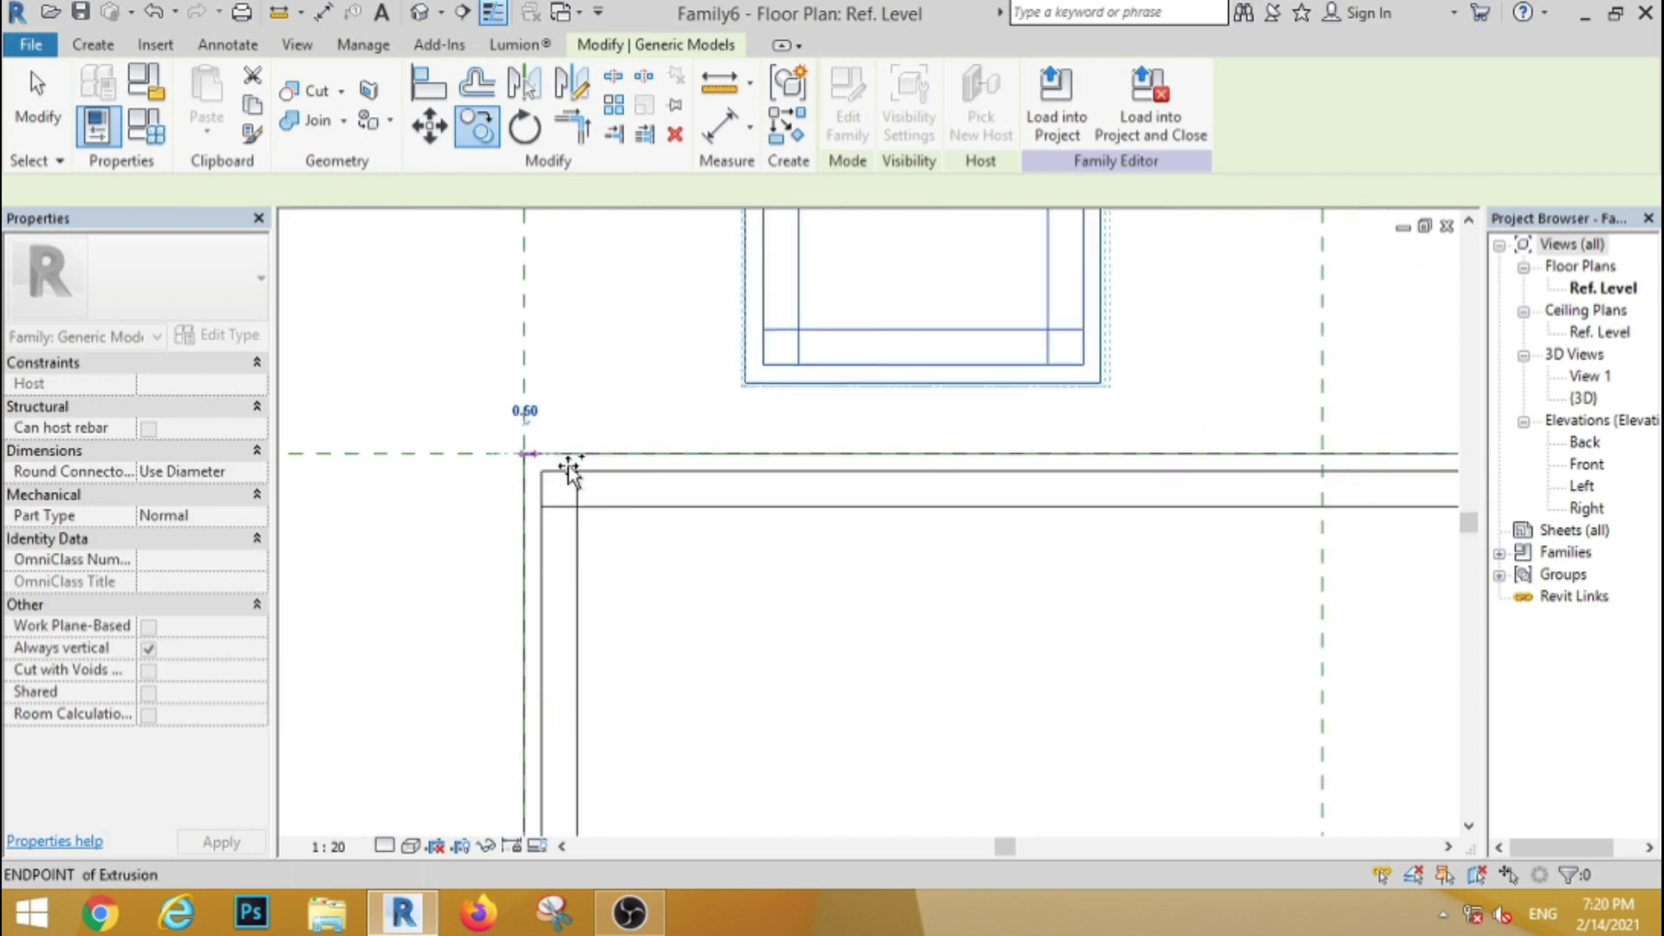
scroll(598, 468, down, 5)
click(39, 117)
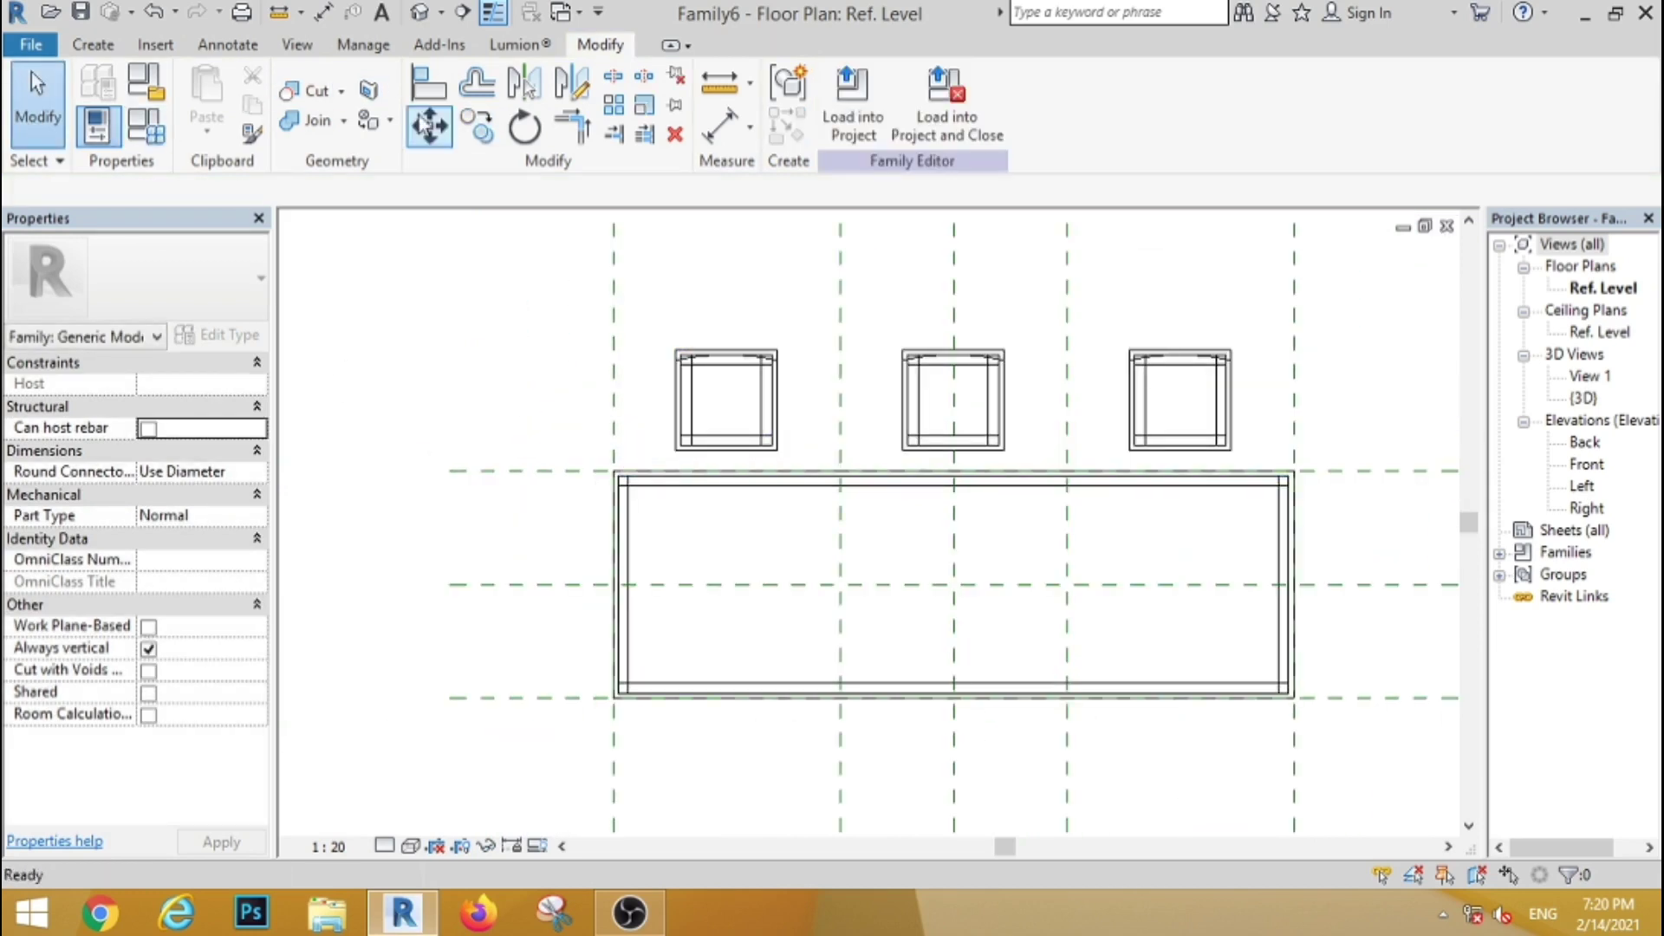
Step: Place a rotated Family5 chair at the table's left end on the horizontal centre plane, about 171 cm from the vertical centre plane
click(99, 48)
click(555, 104)
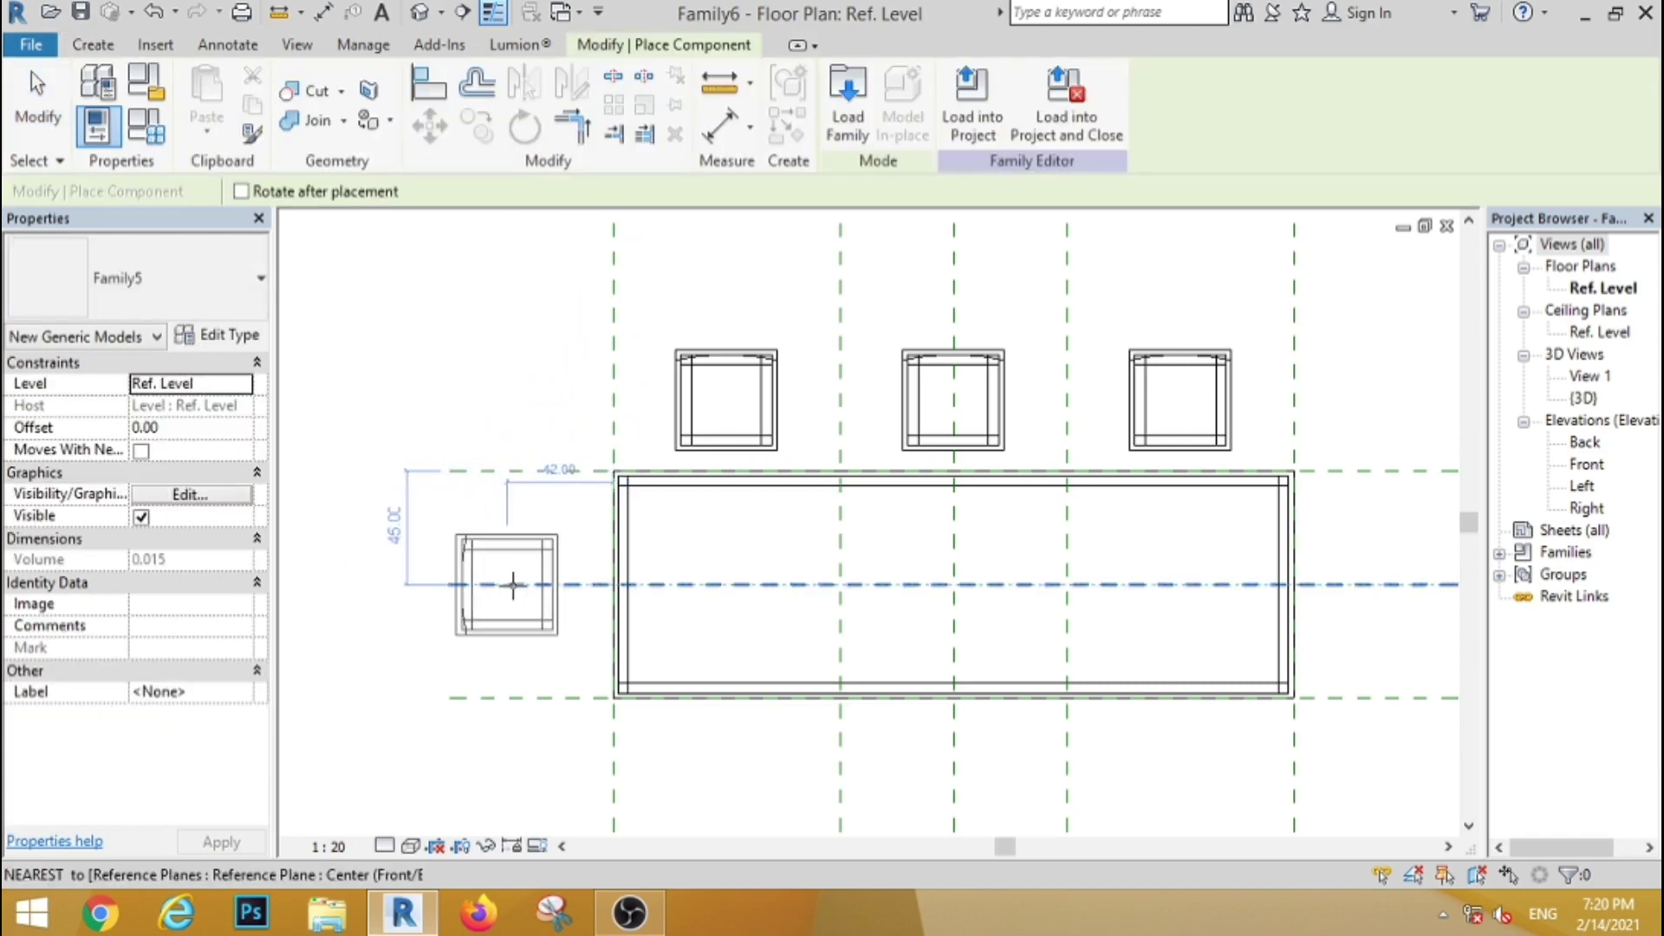
click(37, 100)
Step: Mirror a copy of the three upper chairs about the Center (Front/Back) reference plane to the table's lower side
scroll(424, 269, down, 2)
drag(423, 260, 920, 401)
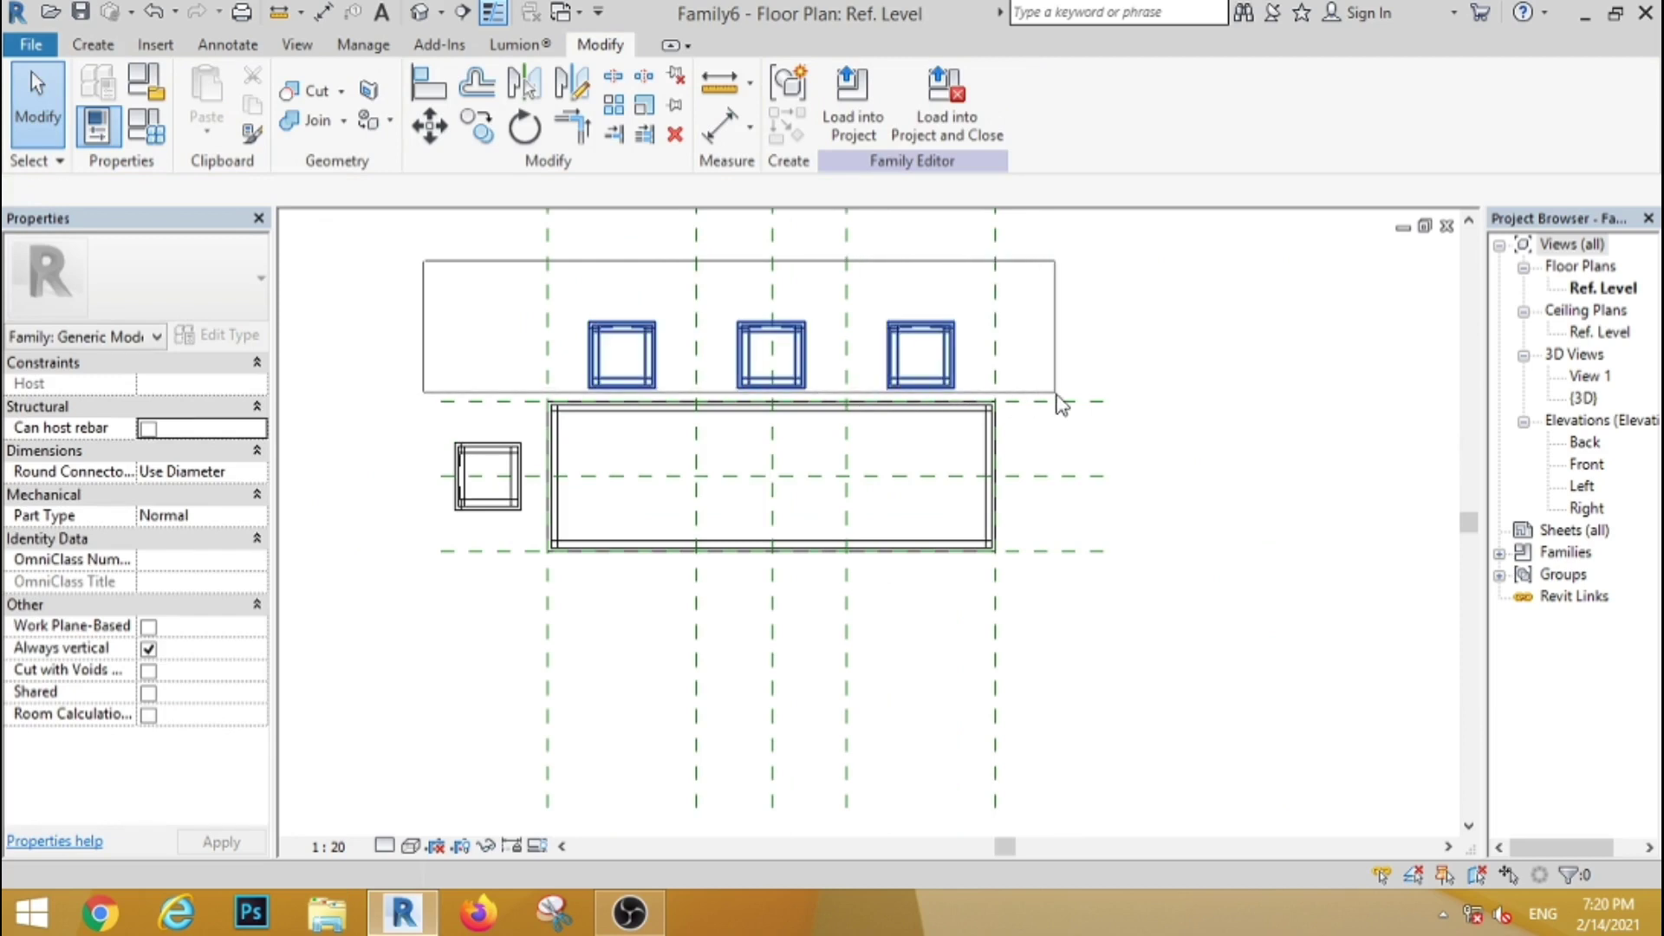
drag(1059, 403, 1060, 404)
key(m)
key(m)
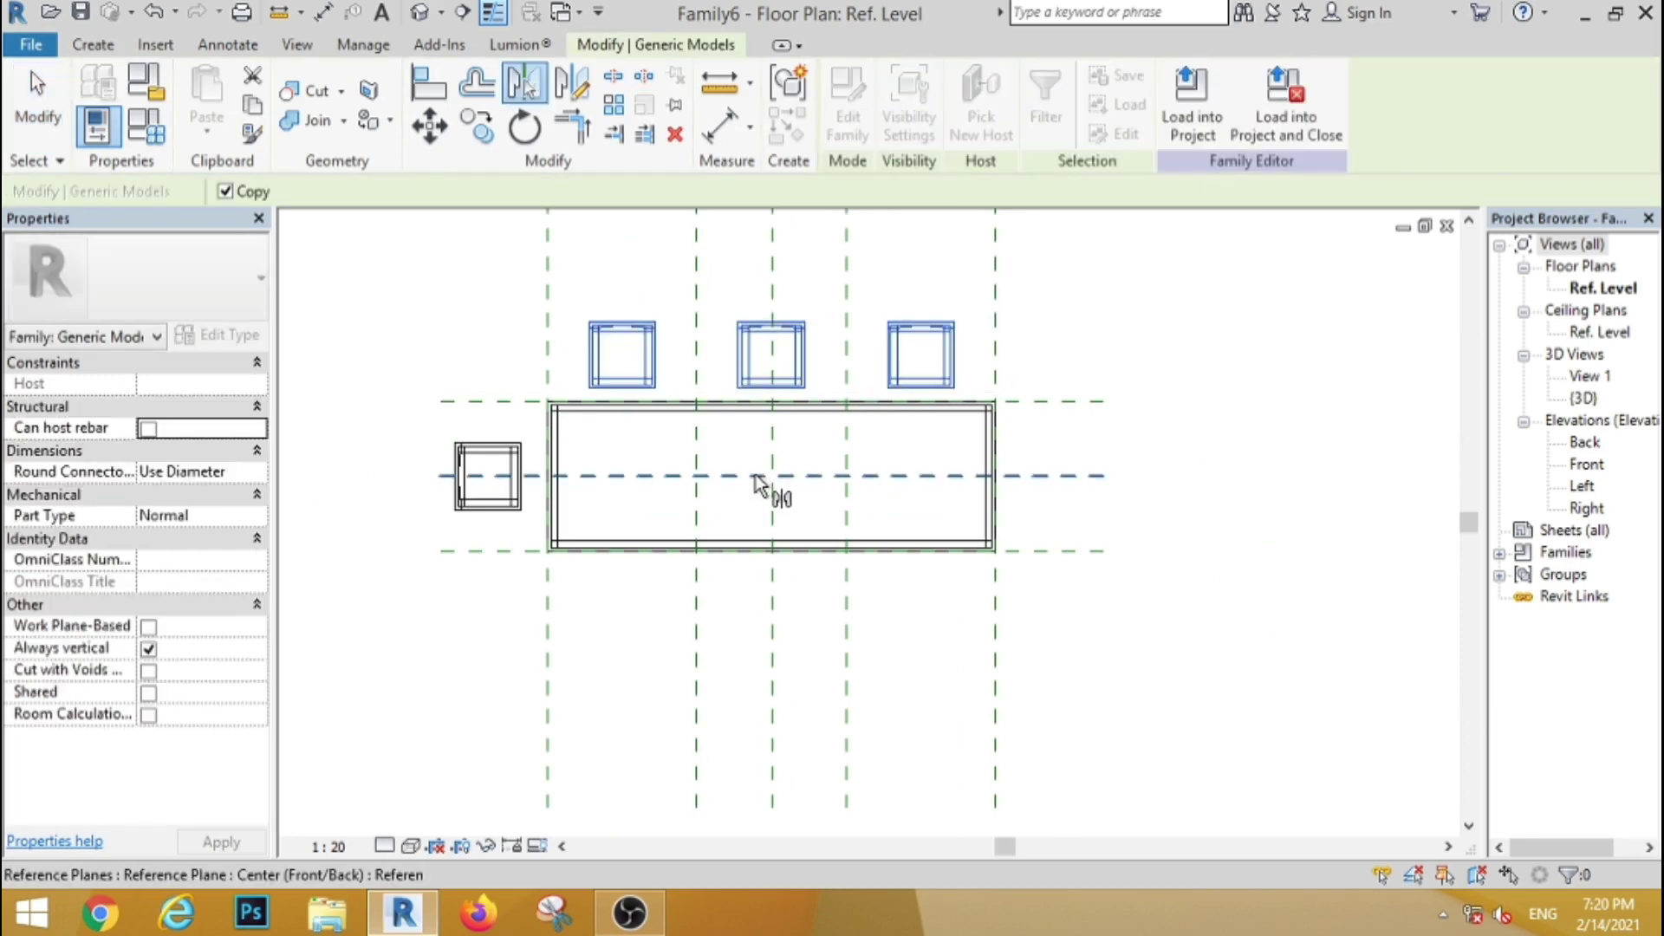
click(754, 477)
click(386, 288)
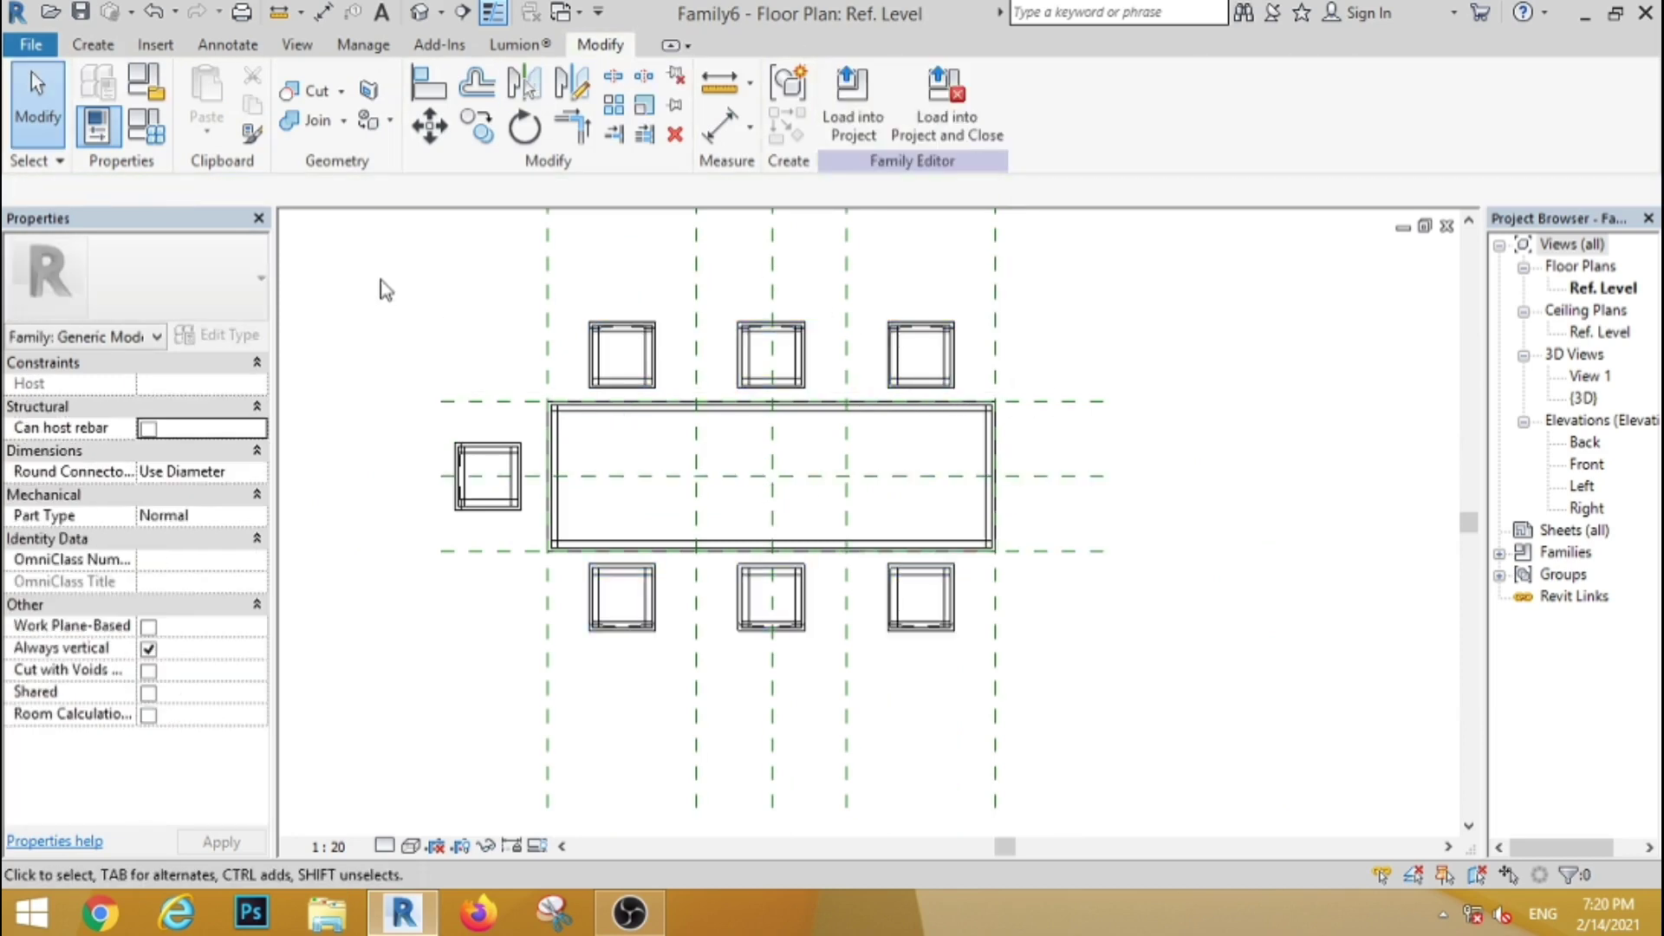
Step: Mirror a copy of the left end chair about the Center (Left/Right) reference plane to the table's right end
drag(541, 606, 541, 606)
key(m)
key(m)
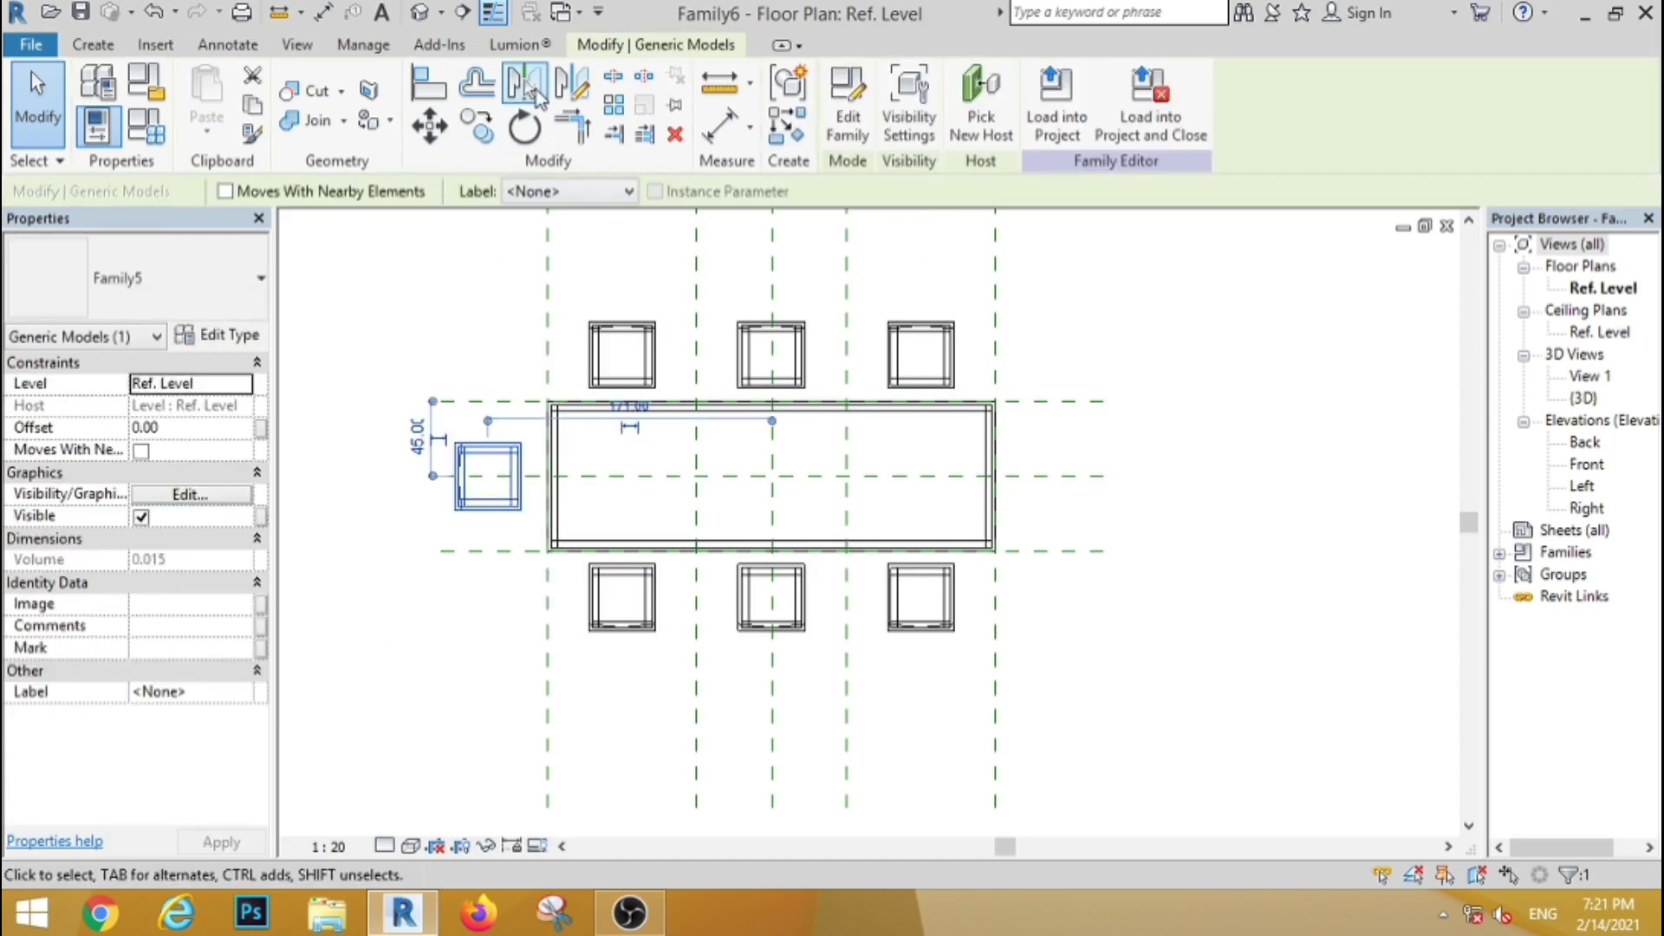
click(771, 507)
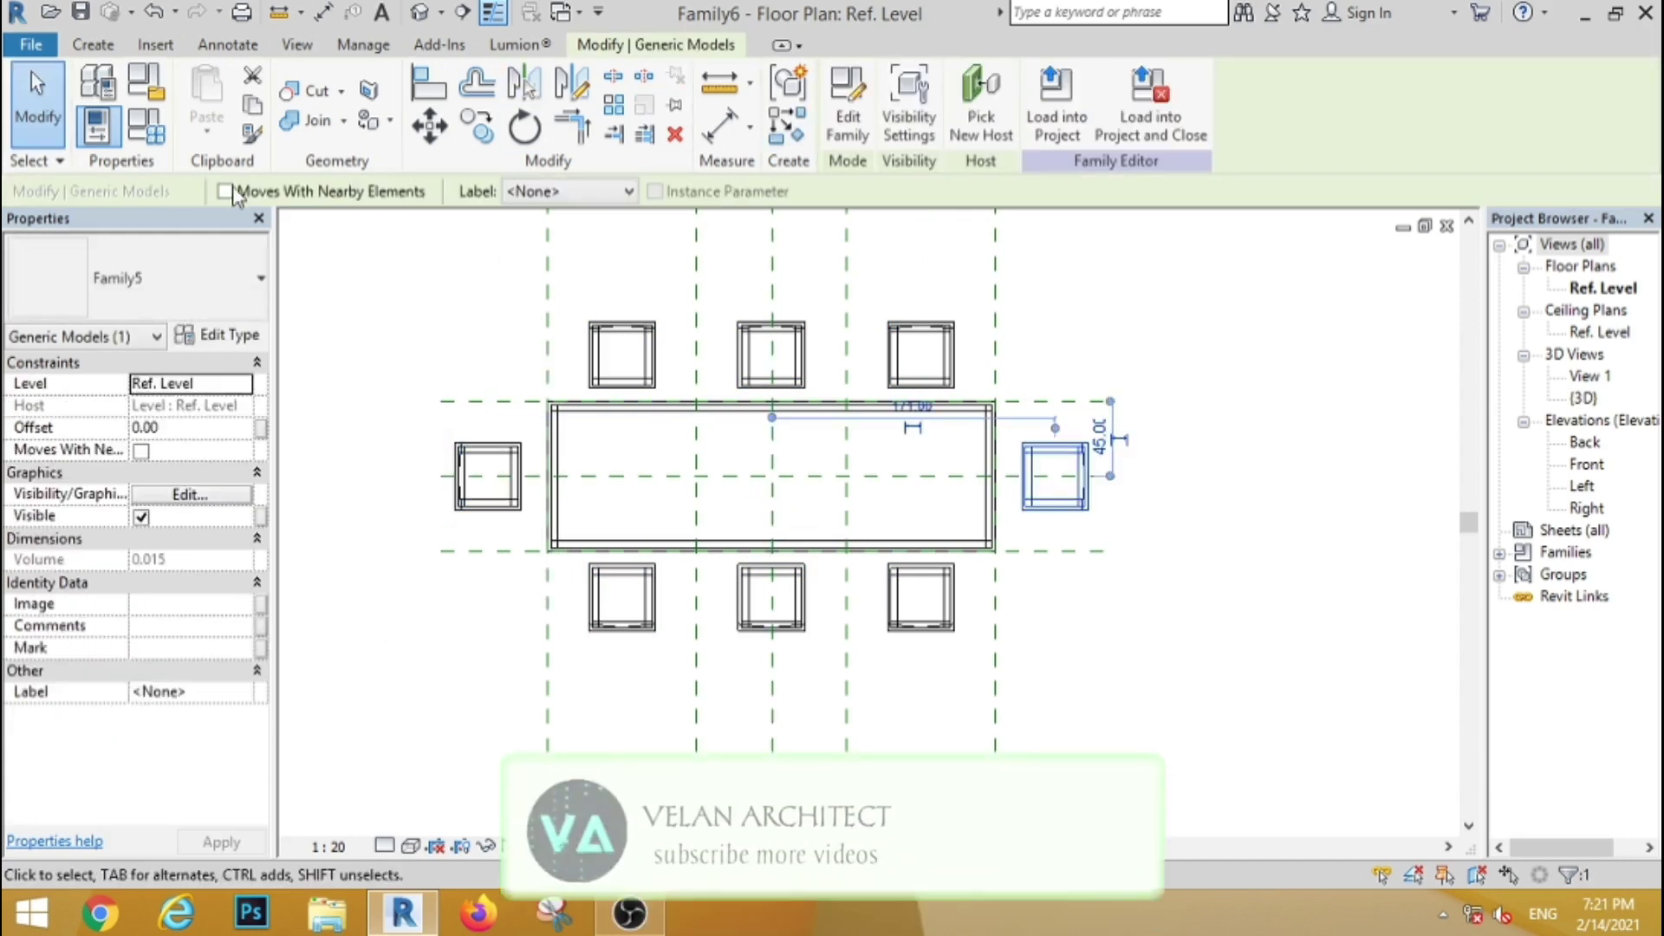
click(572, 386)
Step: Check the right end chair in plan, and examine the complete table and chair set in the default 3D view
scroll(1029, 523, up, 3)
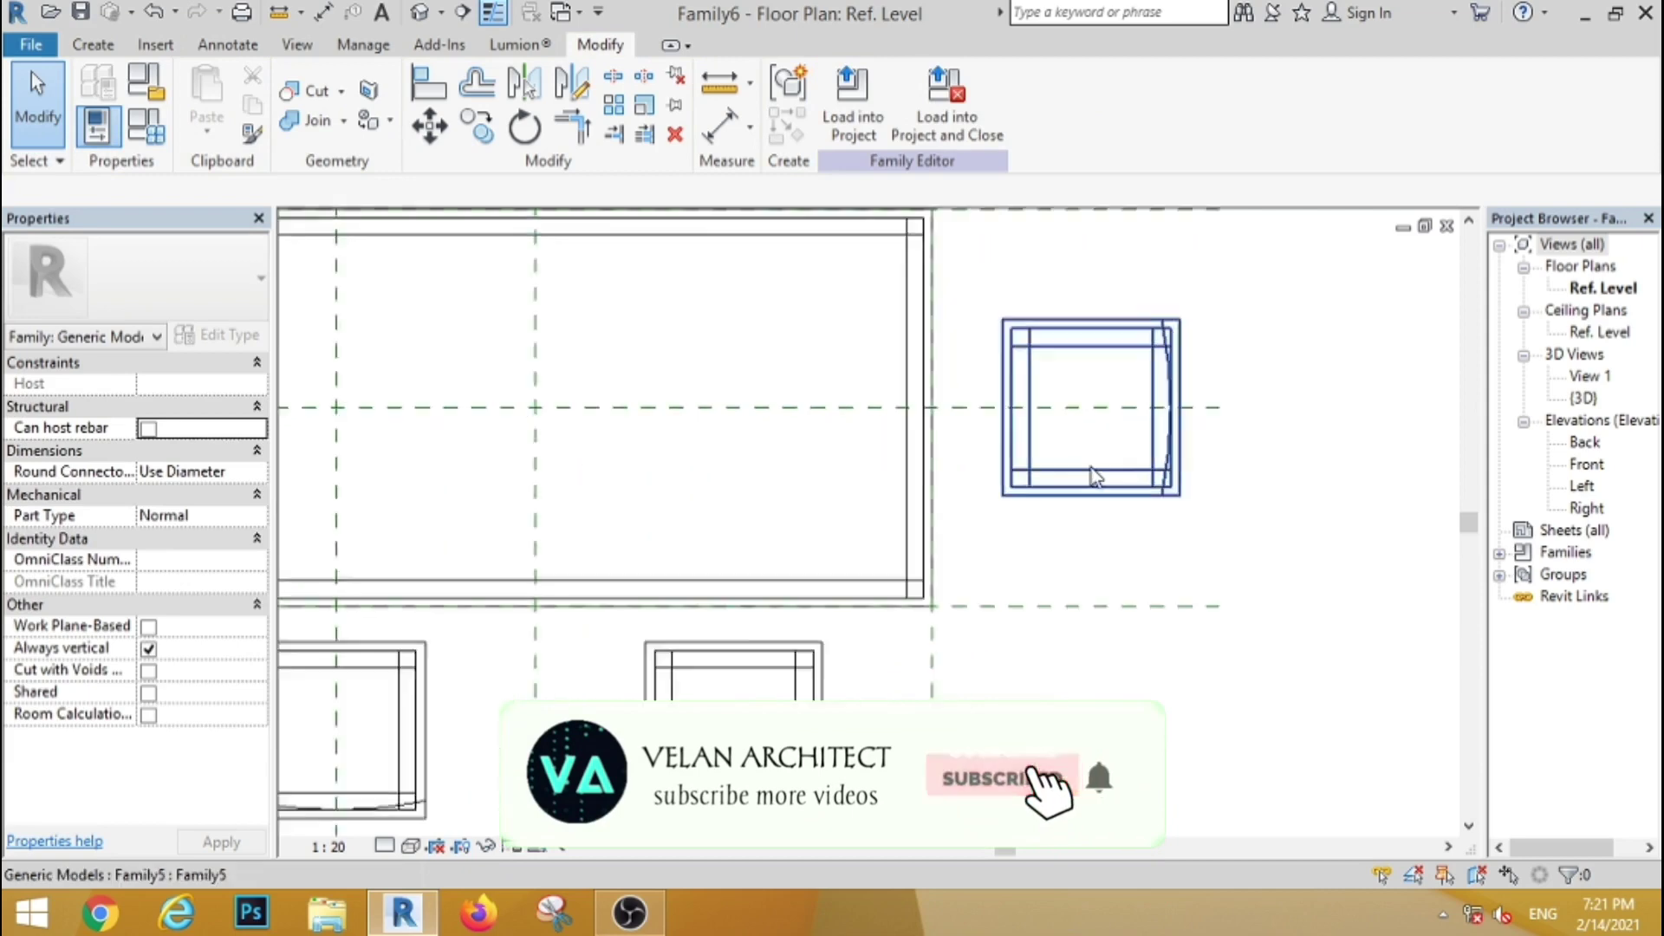
scroll(1196, 473, down, 1)
click(420, 20)
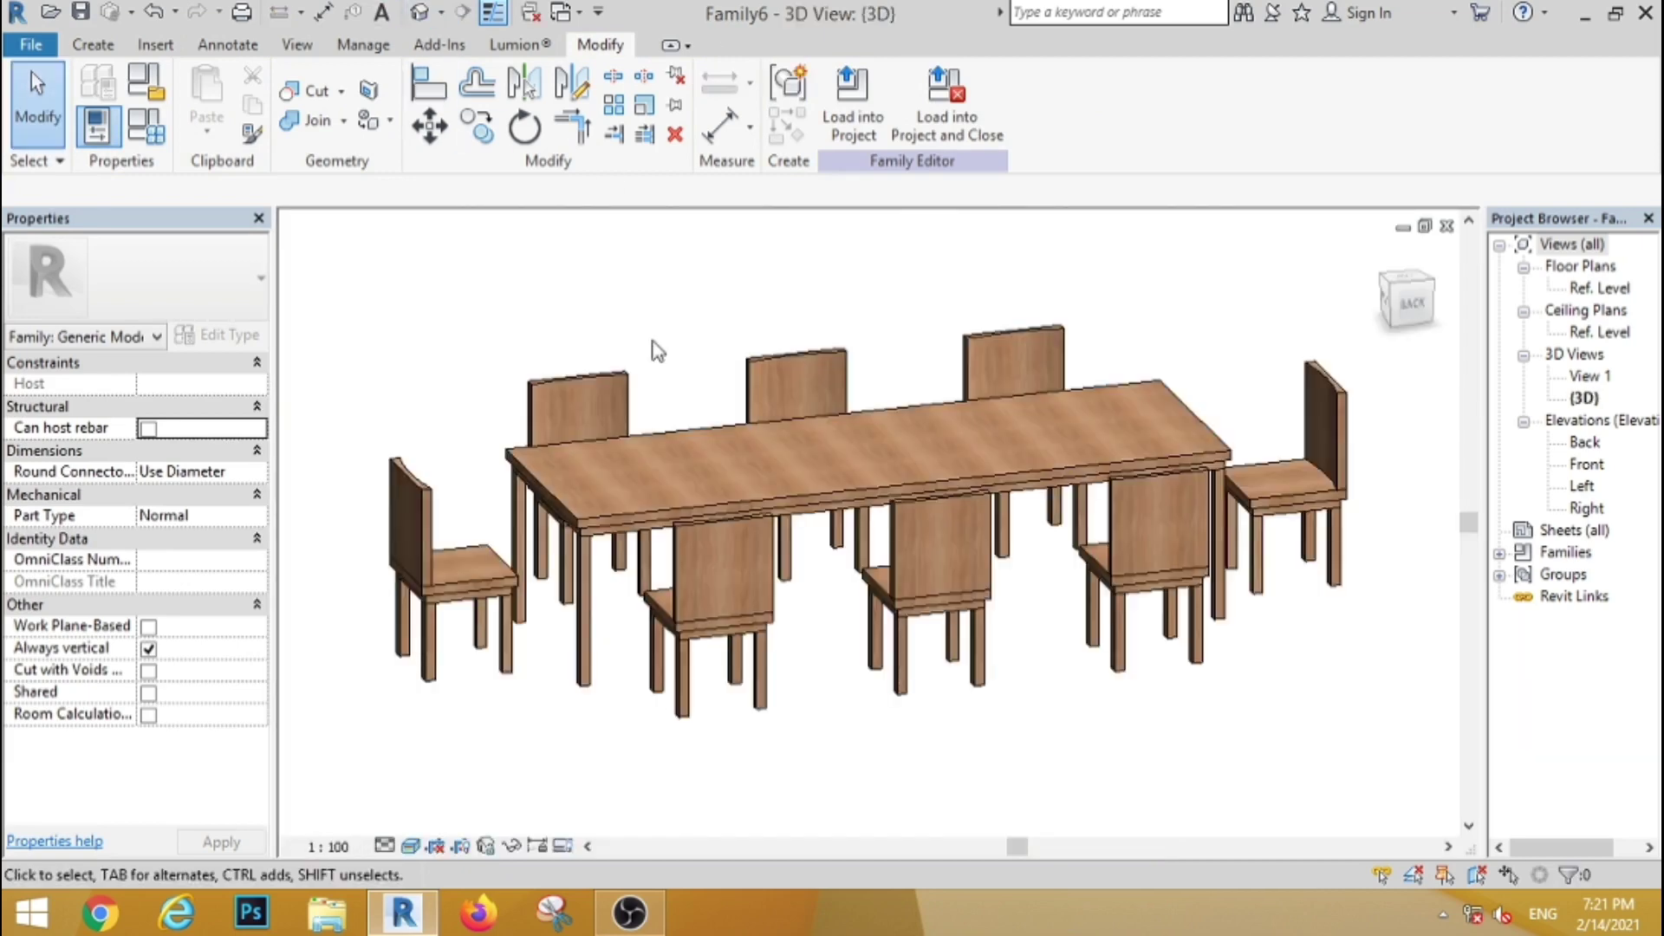
shift+middle_drag(1051, 652, 507, 712)
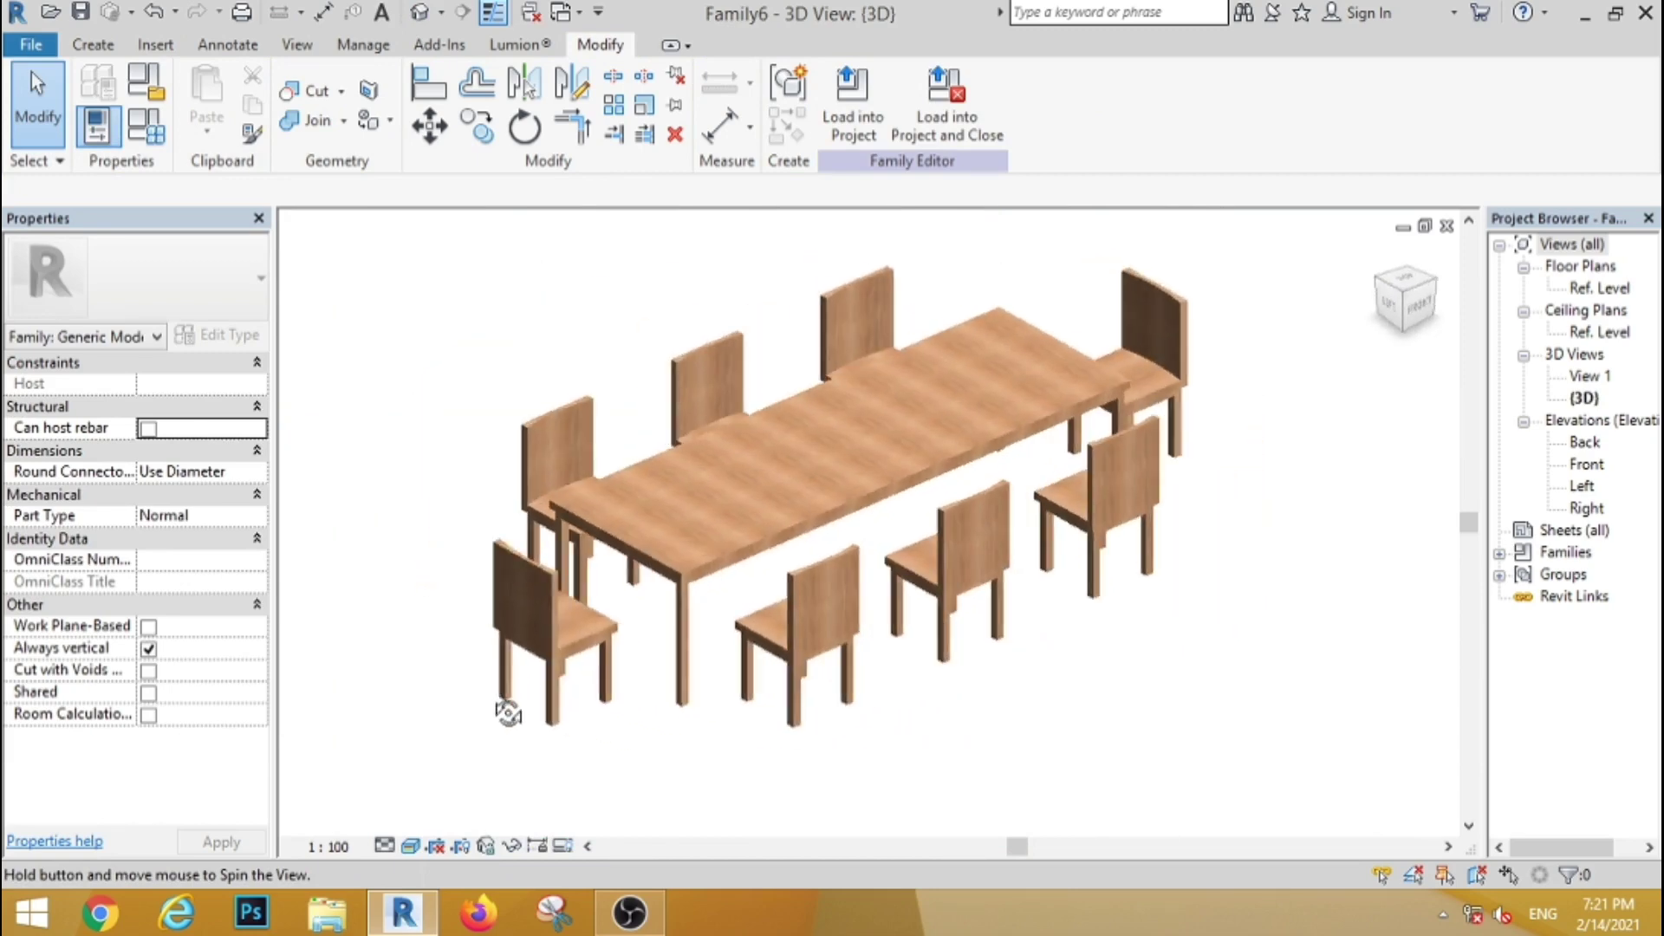